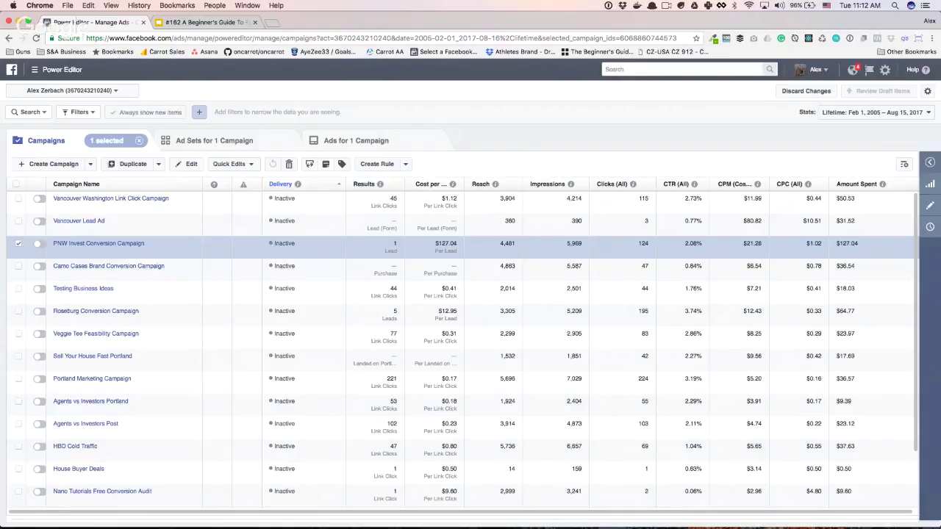
Step: View the account's campaigns in Ads Manager and return to Power Editor
{"action": "left_click", "coordinate": [53, 72]}
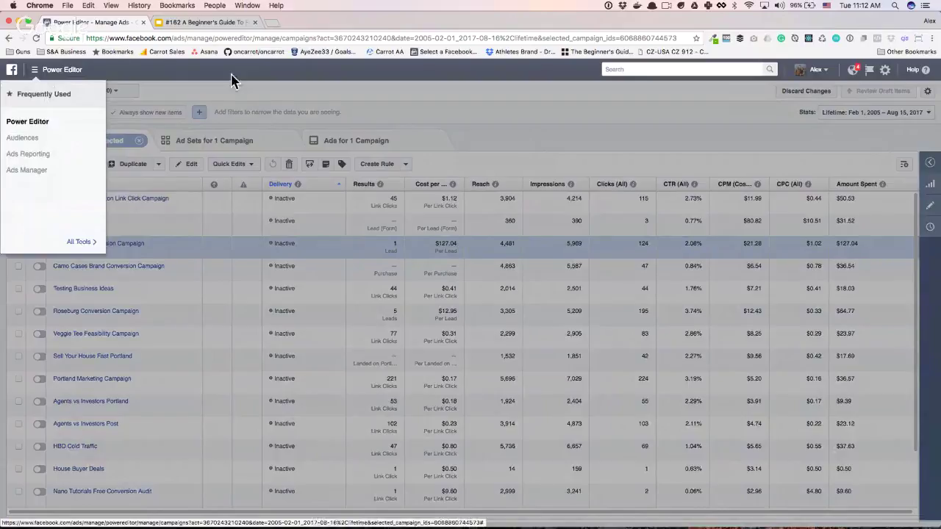
{"action": "left_click", "coordinate": [232, 81]}
{"action": "left_click", "coordinate": [34, 72]}
{"action": "left_click", "coordinate": [43, 171]}
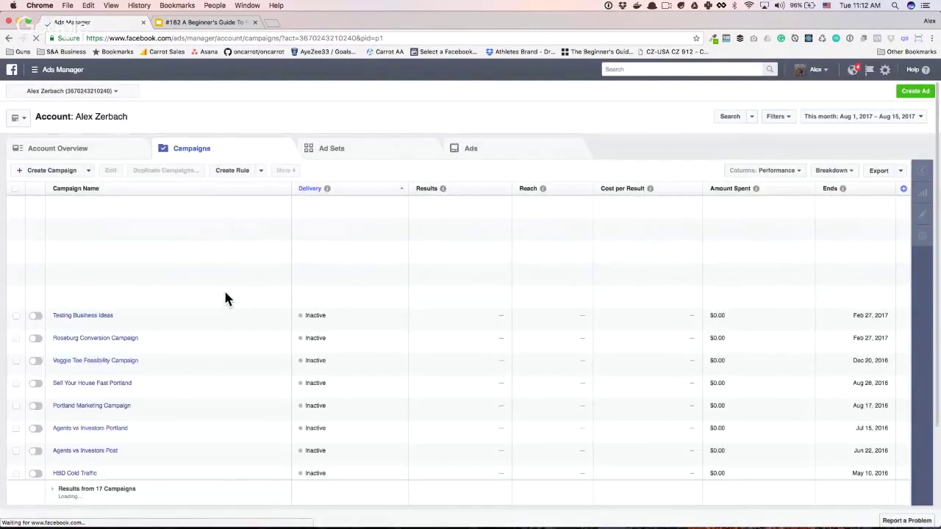
{"action": "left_click", "coordinate": [59, 72]}
{"action": "left_click", "coordinate": [39, 120]}
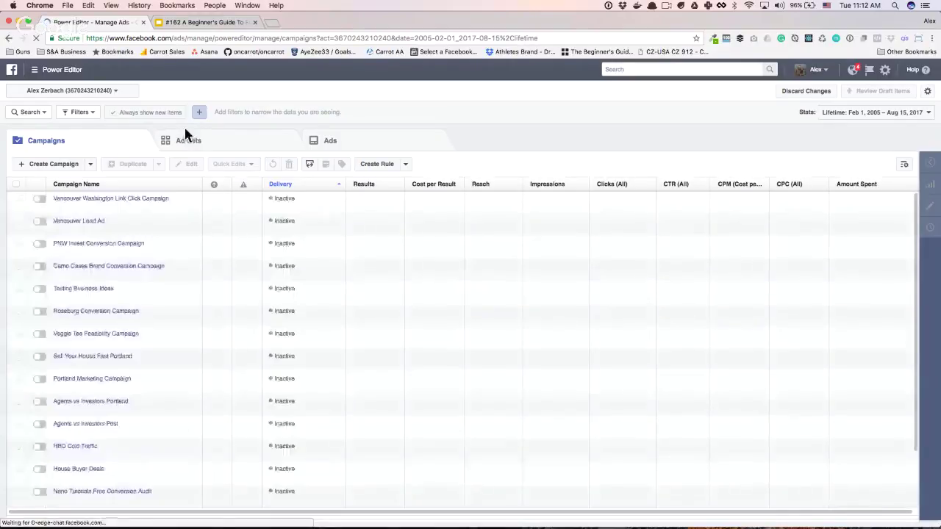
Step: Look over the account's ad sets and the list of campaigns with their performance figures
{"action": "left_click", "coordinate": [201, 139]}
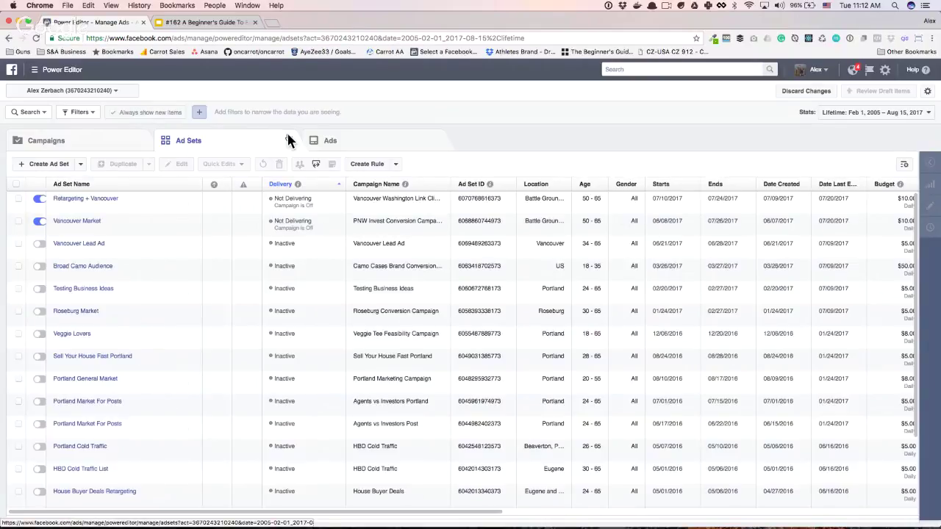
{"action": "left_click", "coordinate": [88, 138]}
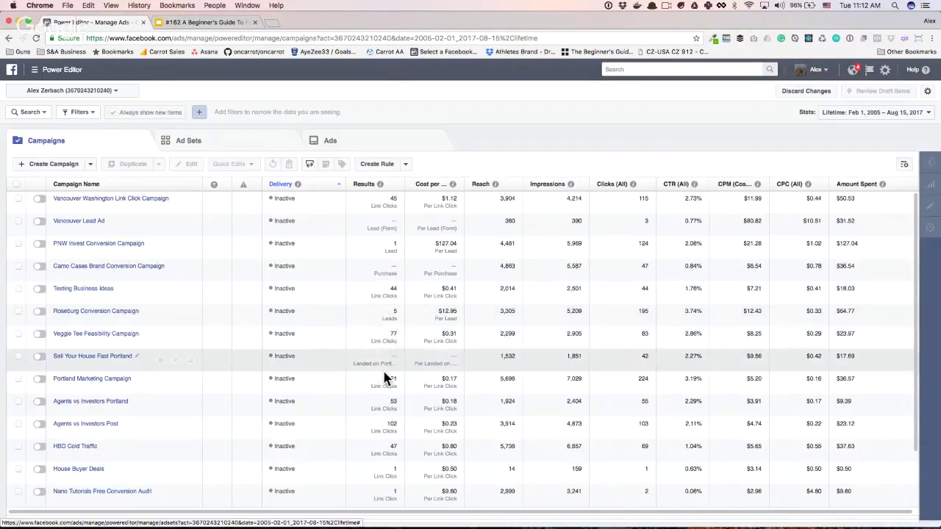
{"action": "scroll", "coordinate": [386, 397], "scroll_direction": "down", "scroll_amount": 3}
{"action": "scroll", "coordinate": [387, 391], "scroll_direction": "up", "scroll_amount": 3}
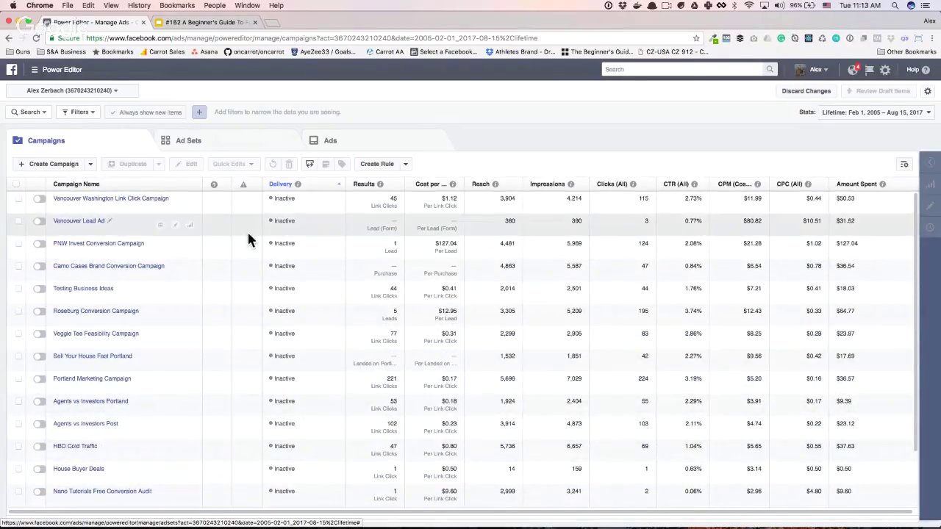
Step: Open the Retargeting + Vancouver ad set for editing
{"action": "left_click", "coordinate": [201, 140]}
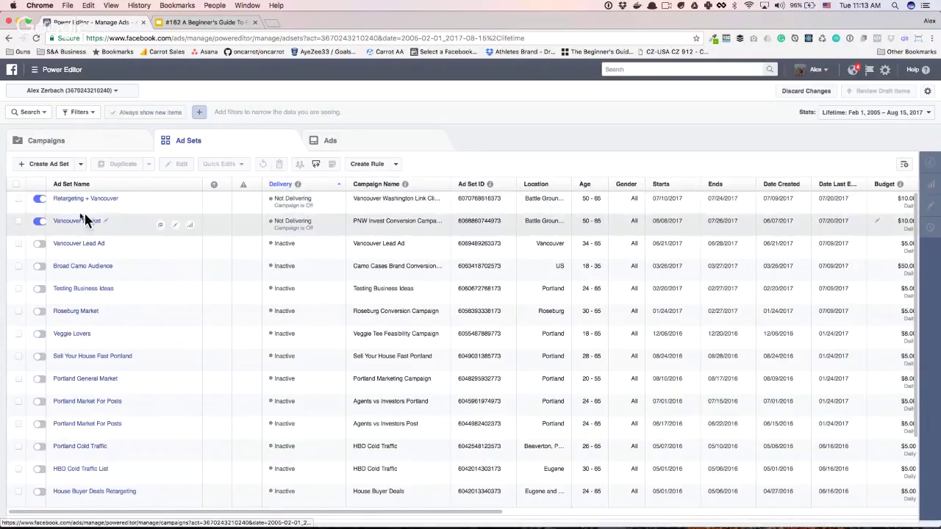
{"action": "left_click", "coordinate": [19, 199]}
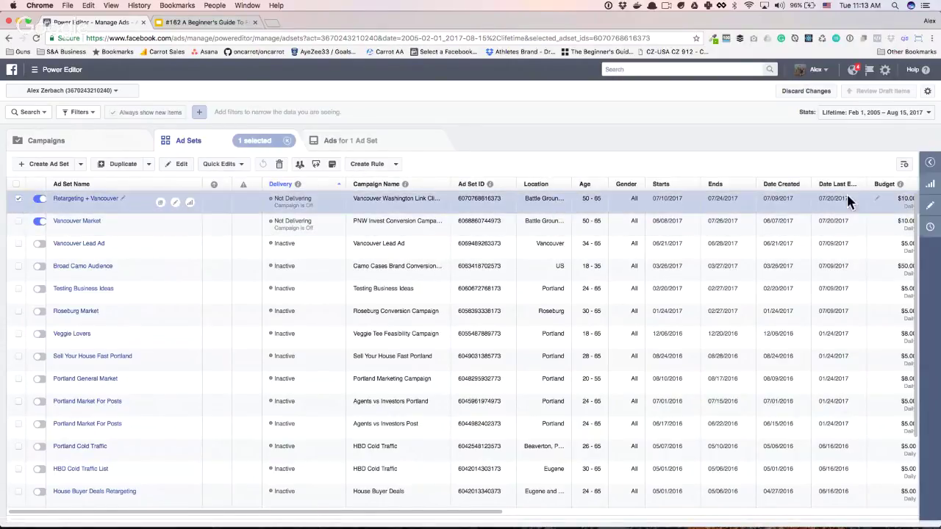
{"action": "left_click", "coordinate": [931, 206]}
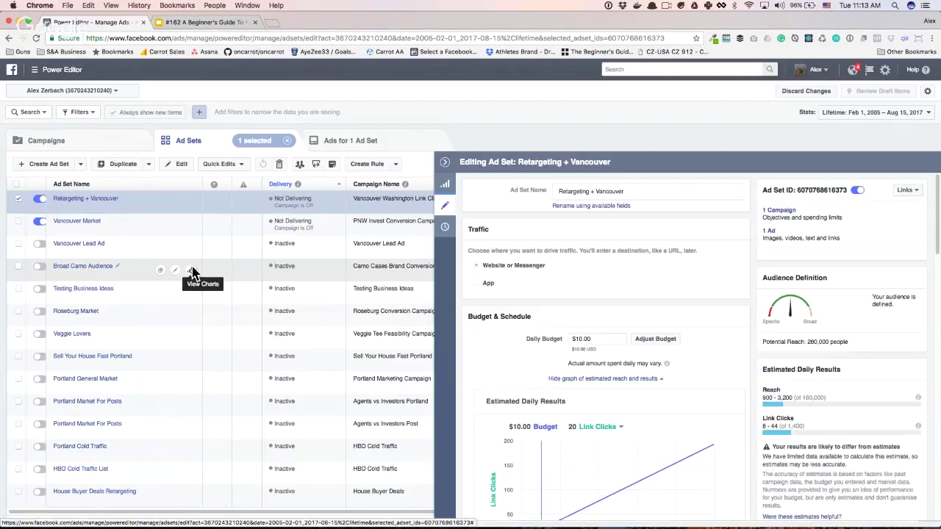
Step: Examine the ad set's name, traffic destination, daily budget, estimated daily results and potential reach
{"action": "scroll", "coordinate": [490, 276], "scroll_direction": "down", "scroll_amount": 1}
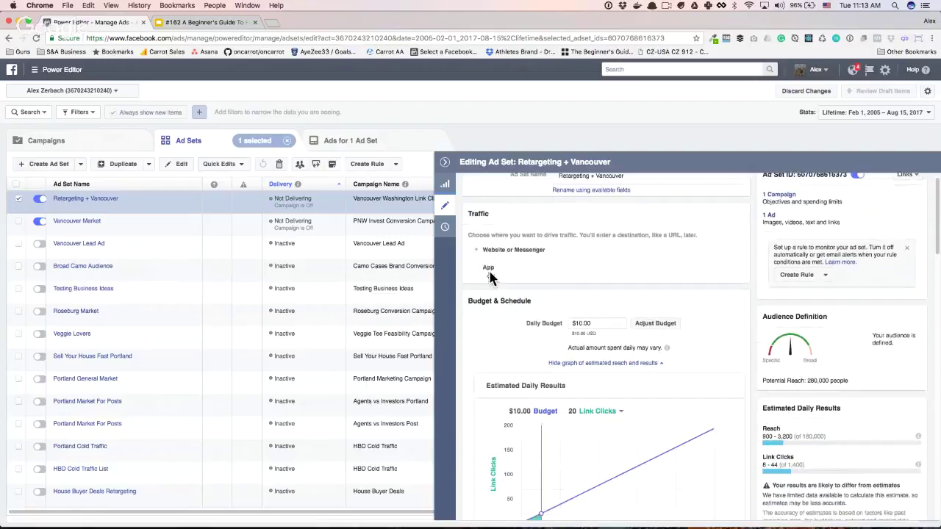
{"action": "scroll", "coordinate": [590, 272], "scroll_direction": "up", "scroll_amount": 1}
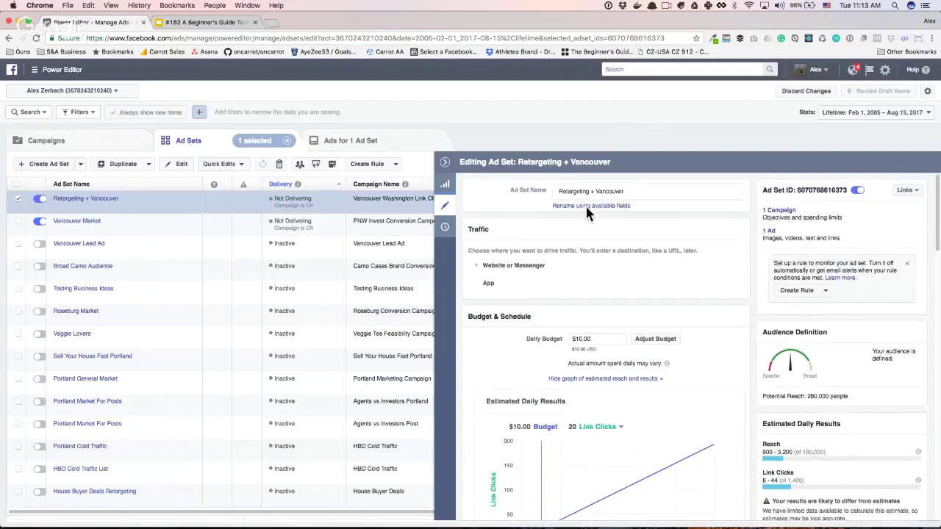
{"action": "scroll", "coordinate": [606, 197], "scroll_direction": "down", "scroll_amount": 1}
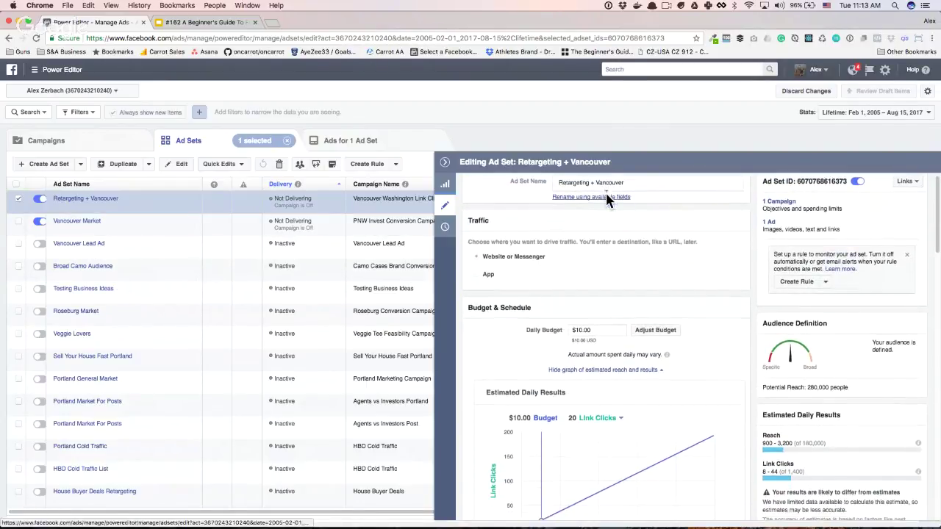
{"action": "scroll", "coordinate": [606, 197], "scroll_direction": "down", "scroll_amount": 3}
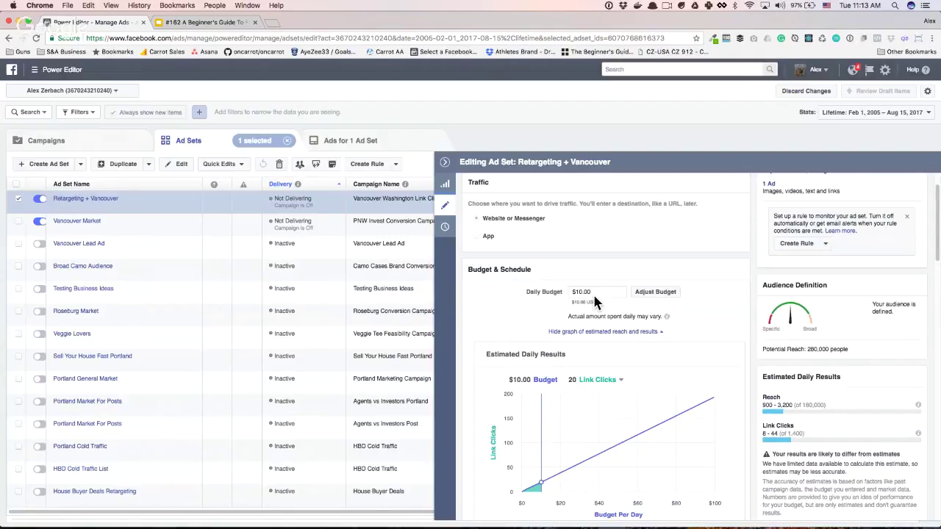
{"action": "scroll", "coordinate": [594, 300], "scroll_direction": "down", "scroll_amount": 3}
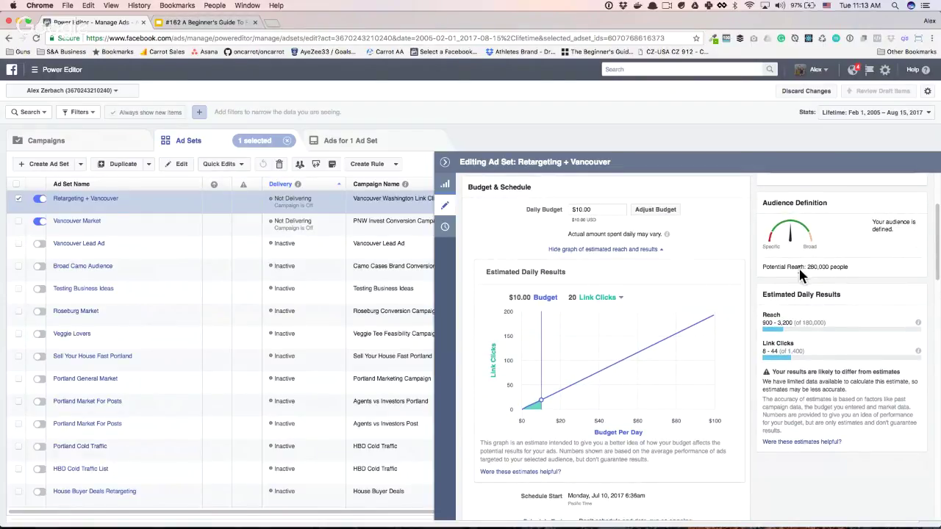
{"action": "left_click_drag", "start_coordinate": [801, 267], "coordinate": [844, 271]}
Step: Examine the ad set's start and end schedule and its included and excluded custom audiences
{"action": "scroll", "coordinate": [849, 261], "scroll_direction": "down", "scroll_amount": 5}
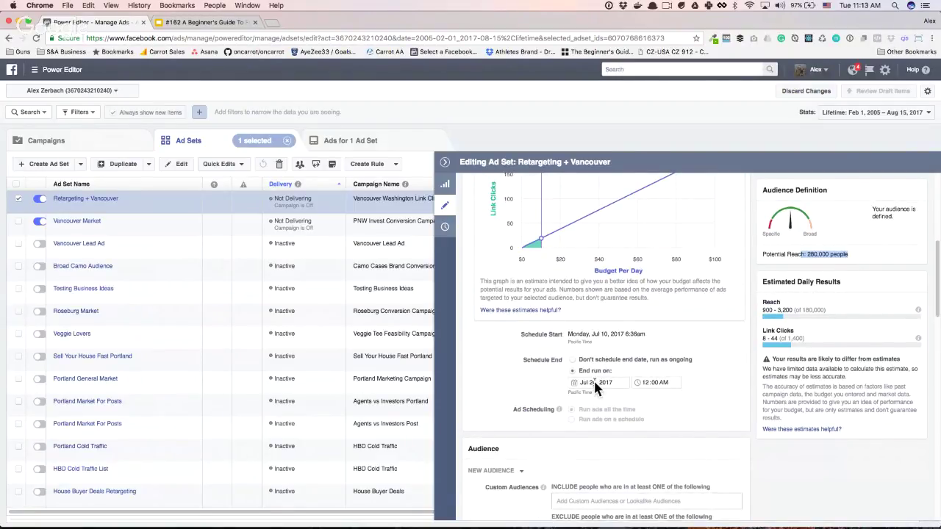
{"action": "scroll", "coordinate": [593, 378], "scroll_direction": "down", "scroll_amount": 2}
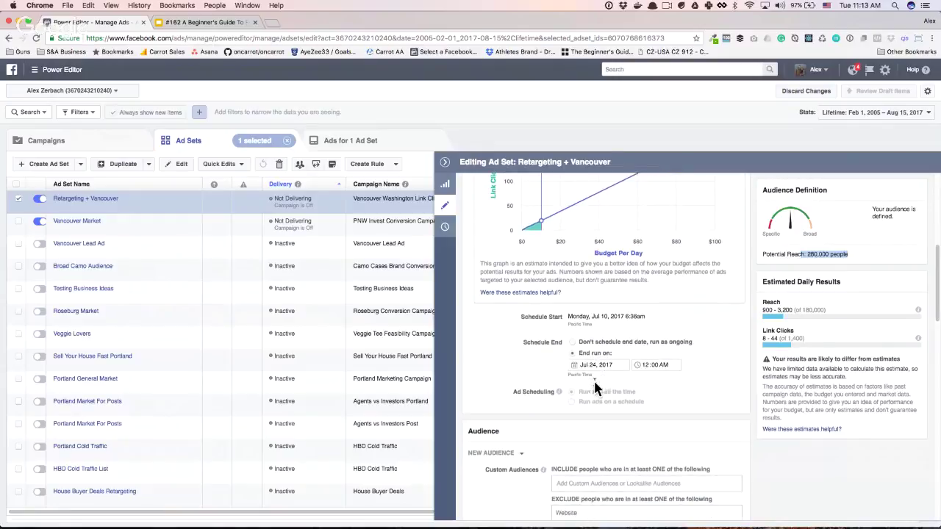
{"action": "scroll", "coordinate": [593, 378], "scroll_direction": "down", "scroll_amount": 3}
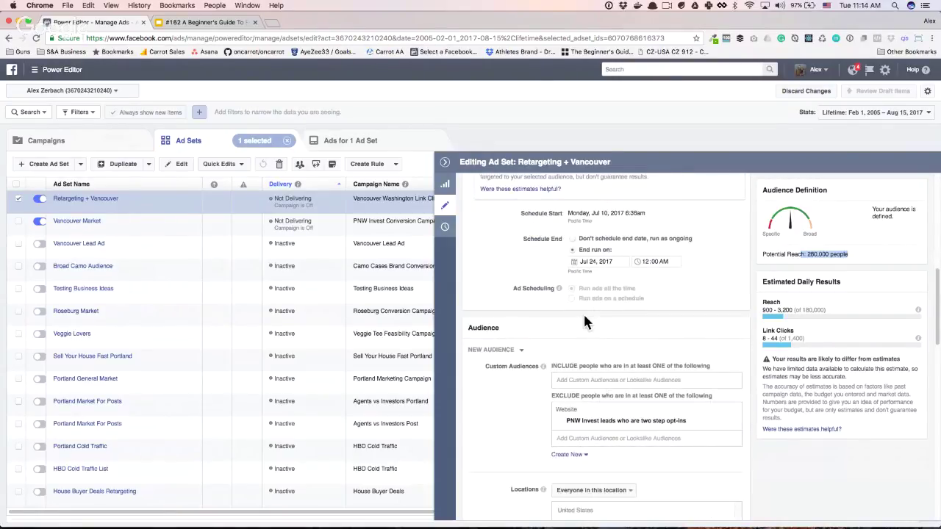
{"action": "scroll", "coordinate": [583, 313], "scroll_direction": "down", "scroll_amount": 2}
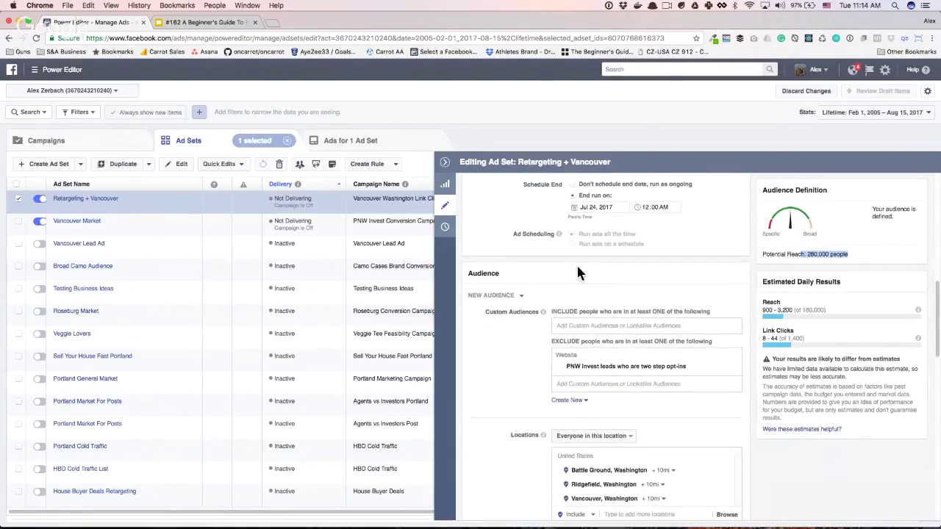
{"action": "scroll", "coordinate": [577, 273], "scroll_direction": "down", "scroll_amount": 1}
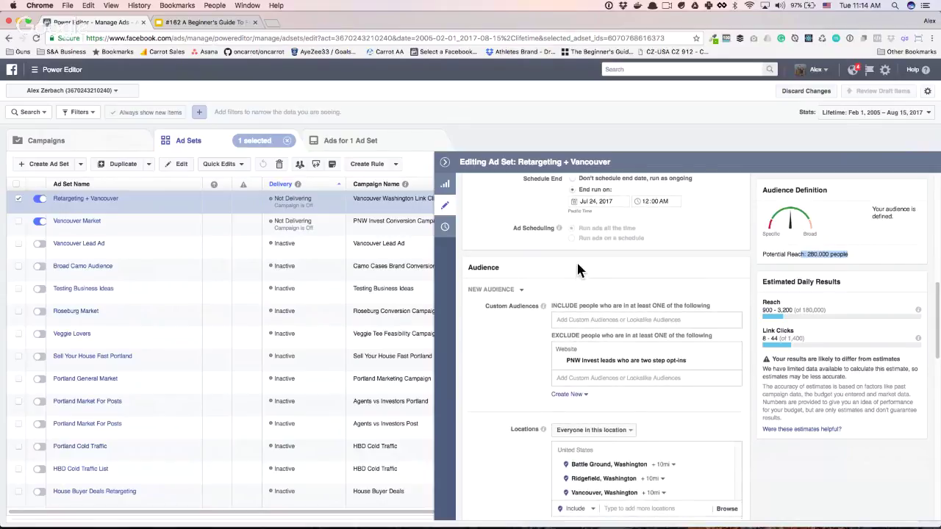
{"action": "scroll", "coordinate": [578, 266], "scroll_direction": "down", "scroll_amount": 1}
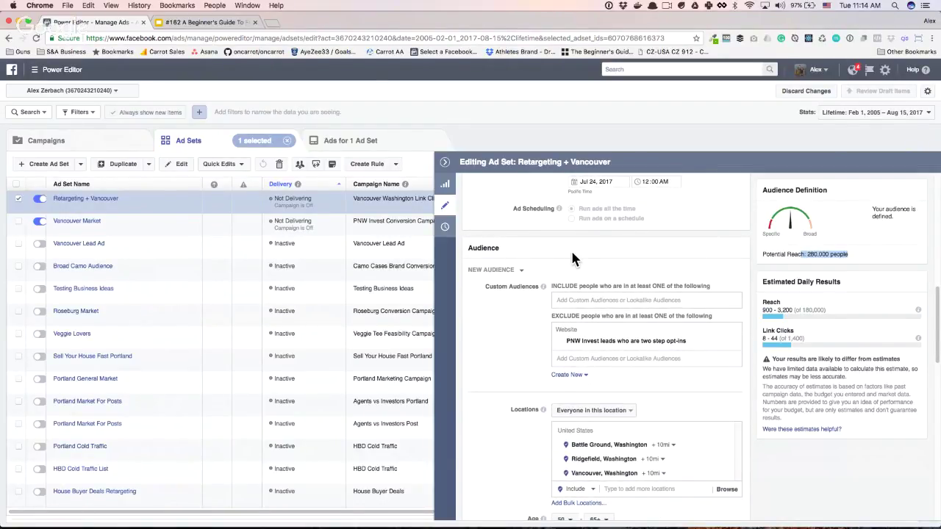
{"action": "scroll", "coordinate": [571, 253], "scroll_direction": "down", "scroll_amount": 3}
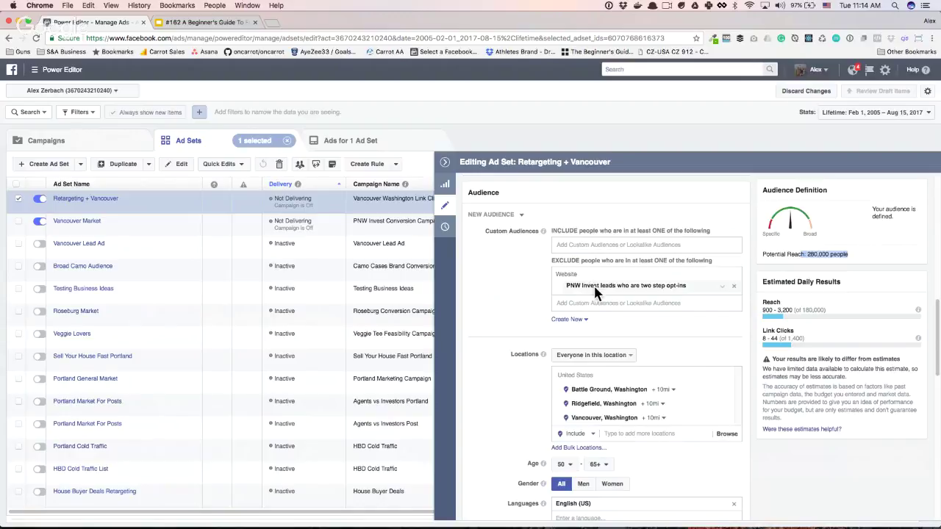
Step: Inspect the radius options for Battle Ground, Washington and the map of targeted locations
{"action": "scroll", "coordinate": [592, 288], "scroll_direction": "down", "scroll_amount": 1}
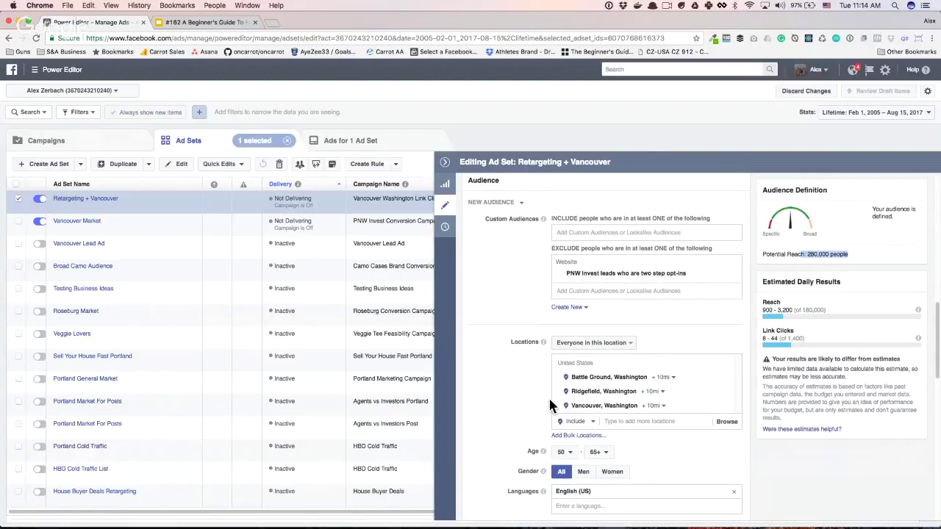
{"action": "scroll", "coordinate": [498, 390], "scroll_direction": "down", "scroll_amount": 1}
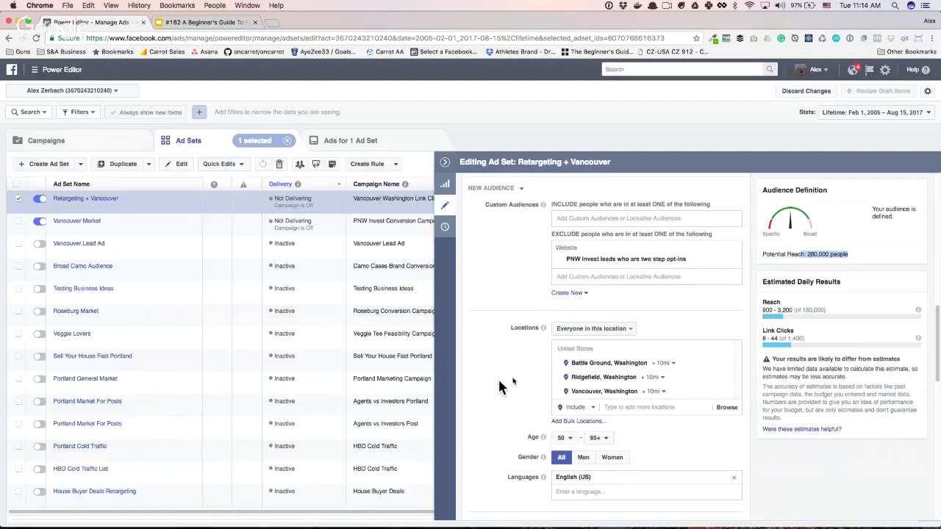
{"action": "left_click", "coordinate": [664, 363]}
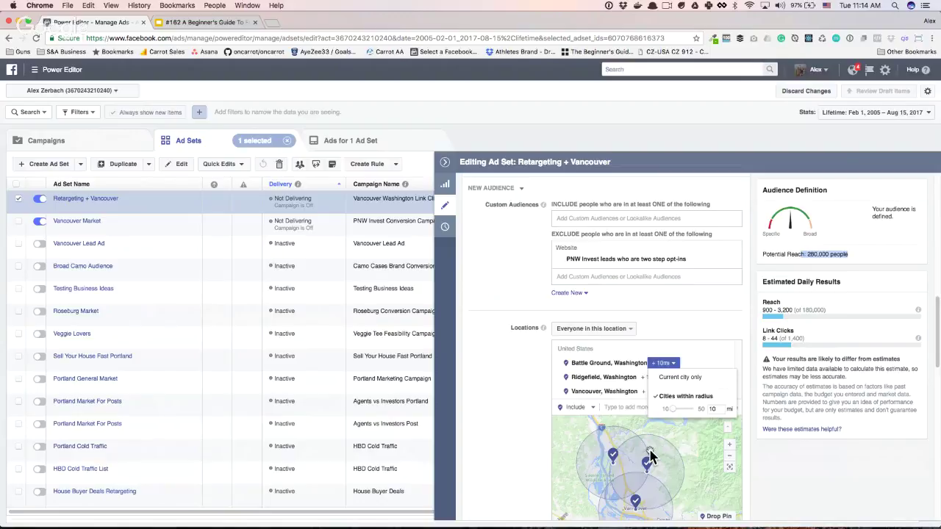
{"action": "left_click", "coordinate": [558, 428]}
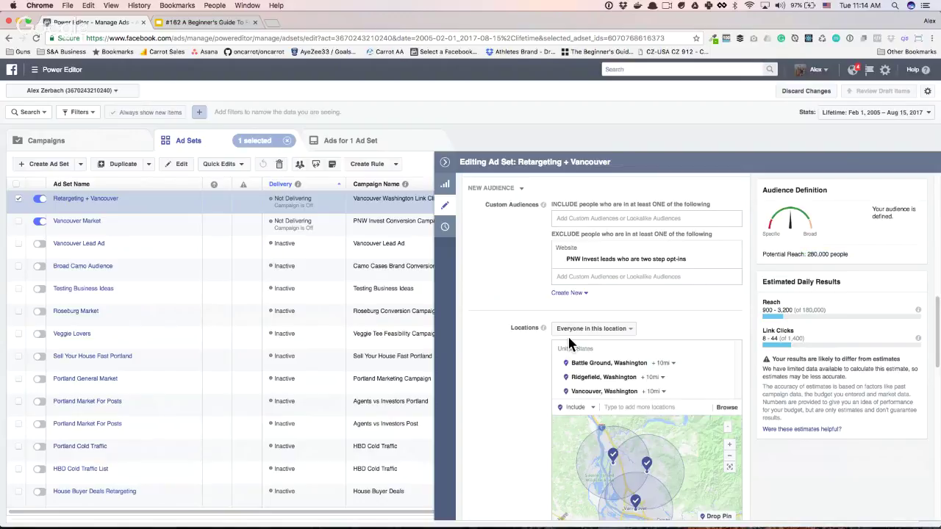
{"action": "scroll", "coordinate": [513, 346], "scroll_direction": "down", "scroll_amount": 1}
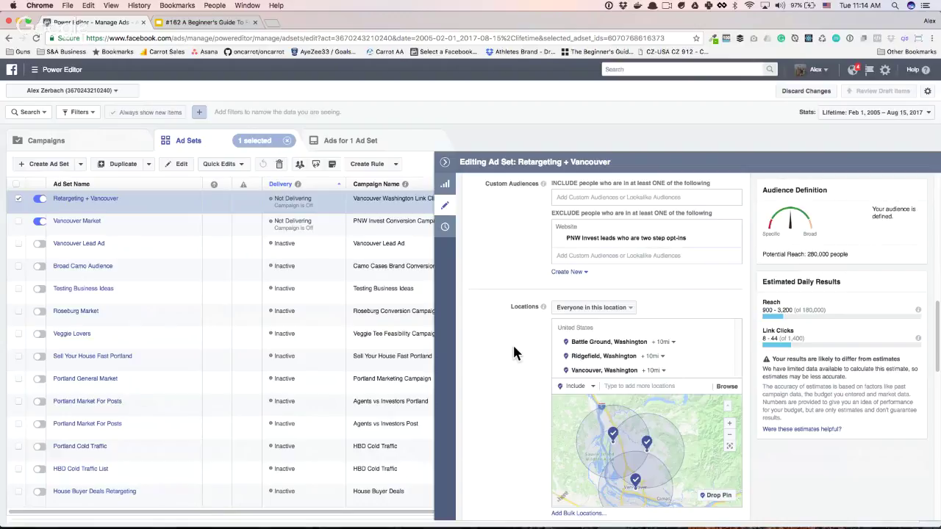
Step: Review the age, gender and language targeting, and search the detailed targeting for homeowners without adding a suggestion
{"action": "scroll", "coordinate": [508, 375], "scroll_direction": "down", "scroll_amount": 2}
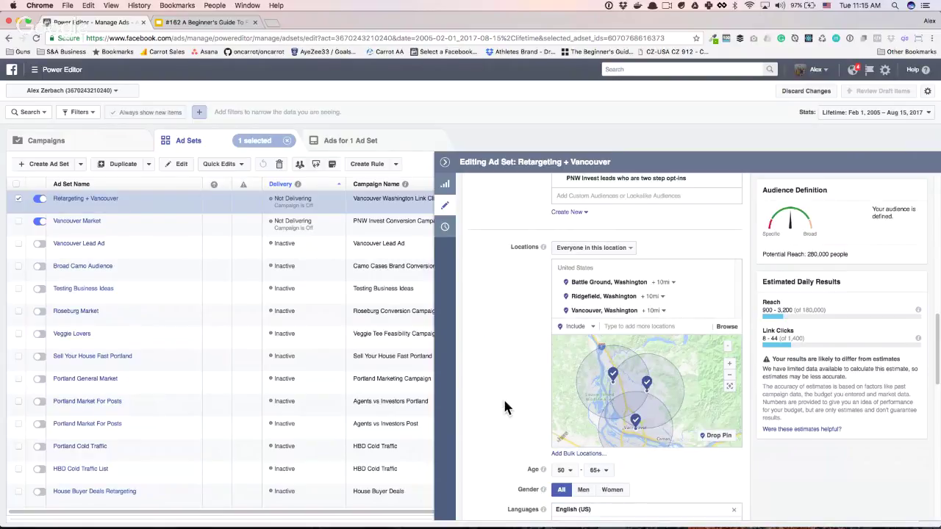
{"action": "scroll", "coordinate": [504, 408], "scroll_direction": "down", "scroll_amount": 2}
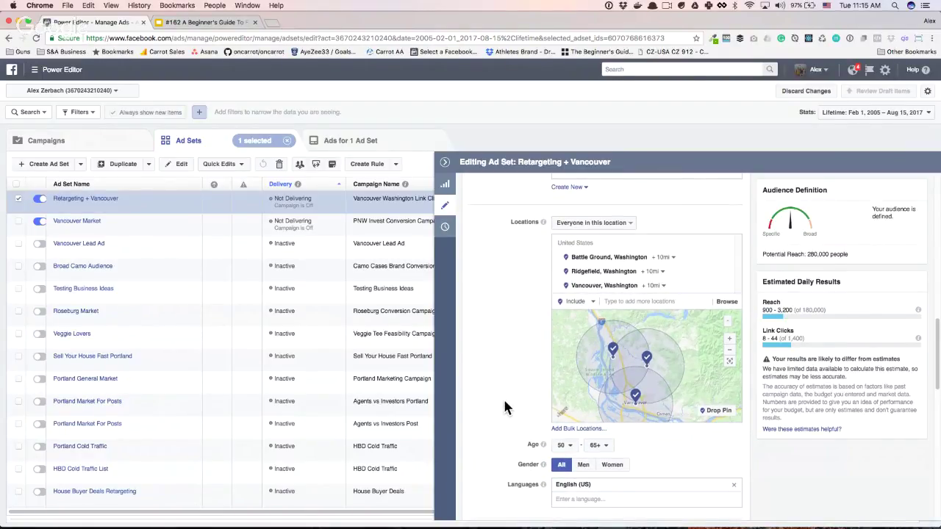
{"action": "scroll", "coordinate": [505, 408], "scroll_direction": "down", "scroll_amount": 5}
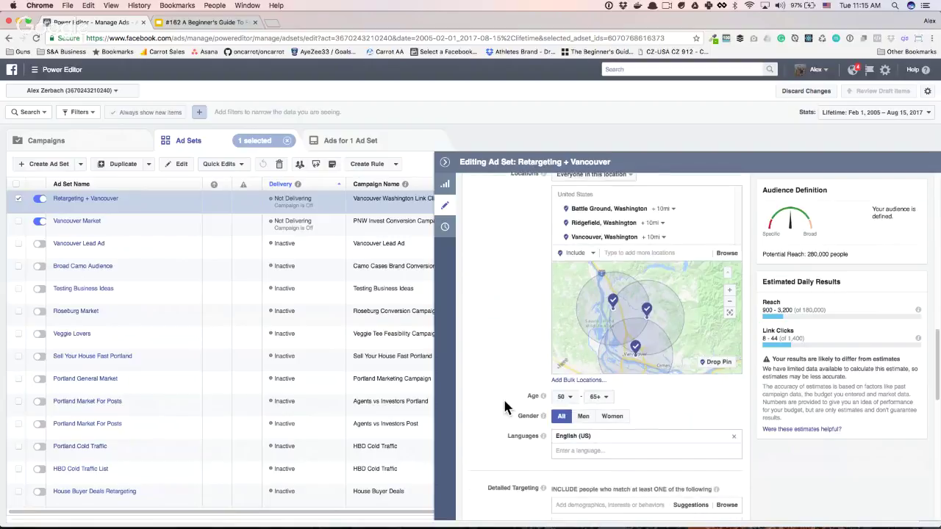
{"action": "scroll", "coordinate": [503, 397], "scroll_direction": "down", "scroll_amount": 2}
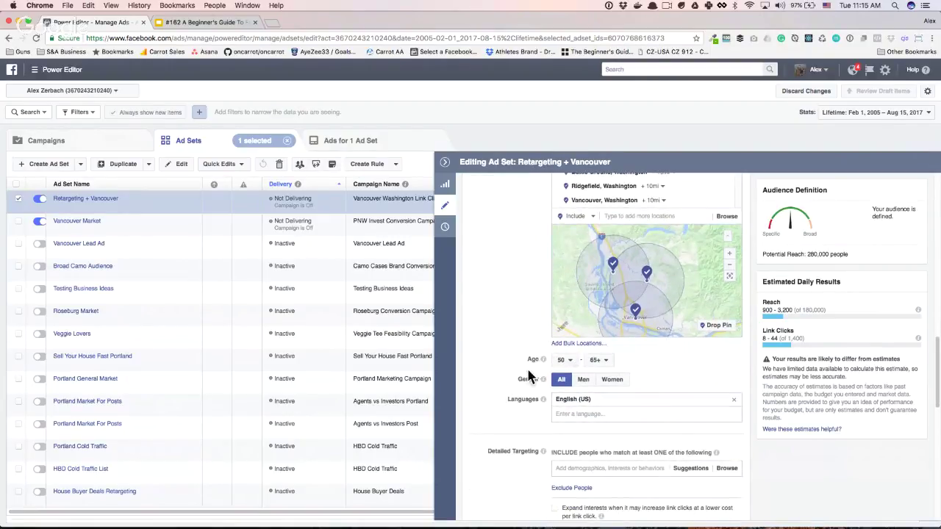
{"action": "scroll", "coordinate": [507, 357], "scroll_direction": "down", "scroll_amount": 2}
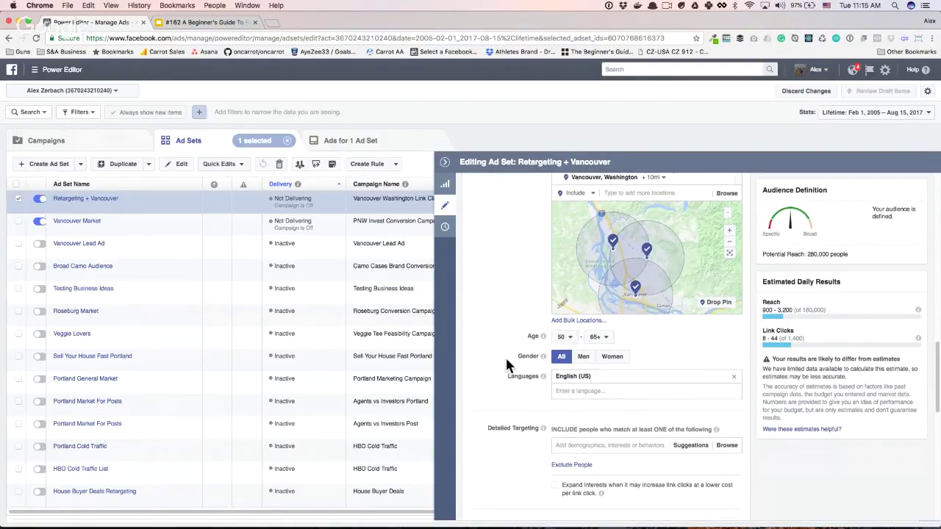
{"action": "scroll", "coordinate": [518, 357], "scroll_direction": "down", "scroll_amount": 7}
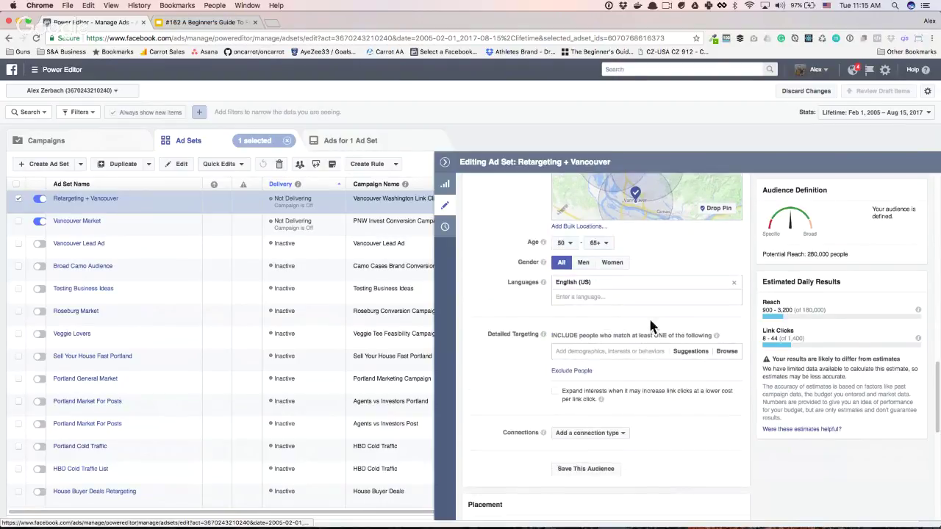
{"action": "left_click", "coordinate": [564, 351]}
{"action": "type", "text": "homeowners"}
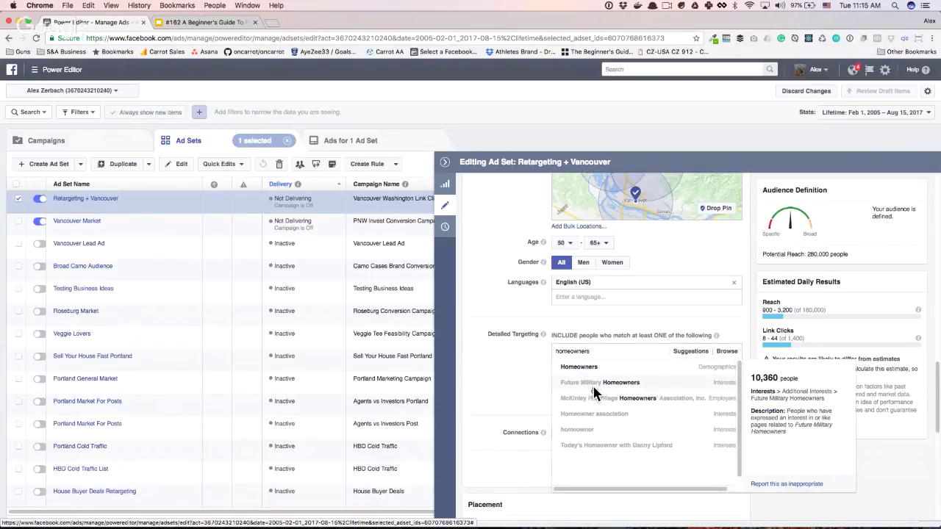
{"action": "left_click", "coordinate": [519, 376]}
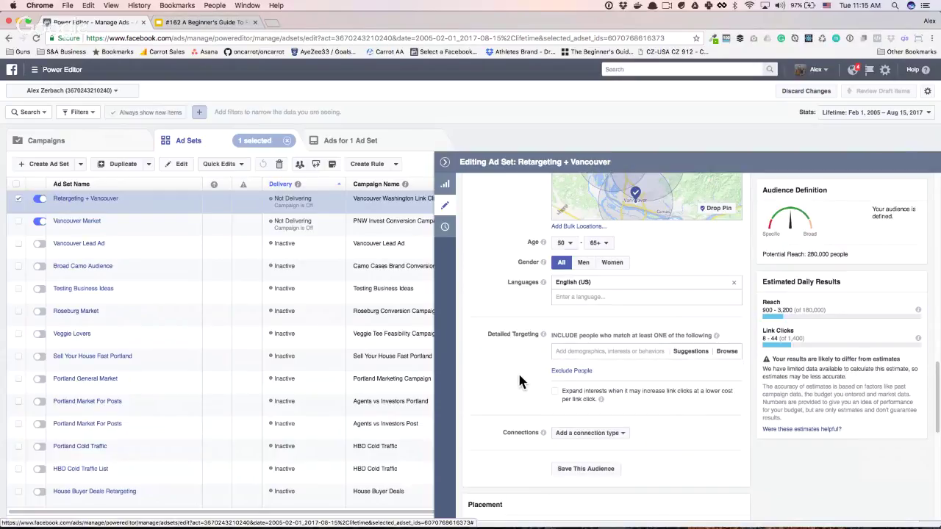
{"action": "scroll", "coordinate": [519, 382], "scroll_direction": "down", "scroll_amount": 1}
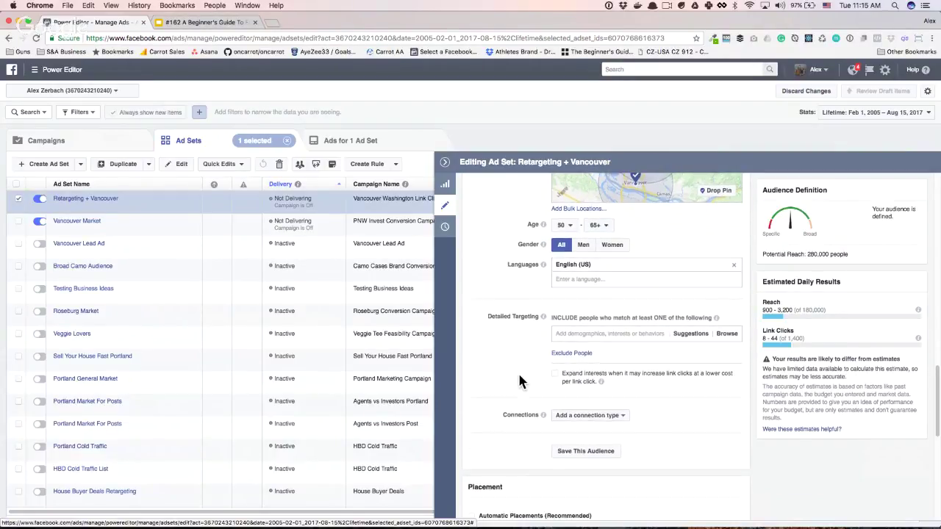
Step: Look over the Retargeting + Vancouver ad set's schedule, custom audiences, locations, languages and detailed targeting once more
{"action": "scroll", "coordinate": [519, 381], "scroll_direction": "up", "scroll_amount": 4}
{"action": "scroll", "coordinate": [523, 373], "scroll_direction": "up", "scroll_amount": 20}
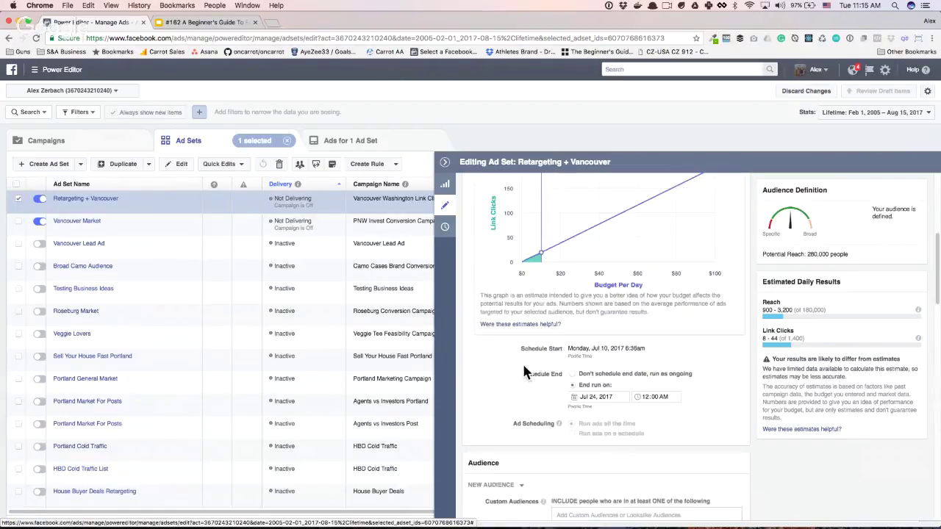
{"action": "scroll", "coordinate": [523, 368], "scroll_direction": "down", "scroll_amount": 10}
{"action": "scroll", "coordinate": [527, 373], "scroll_direction": "down", "scroll_amount": 10}
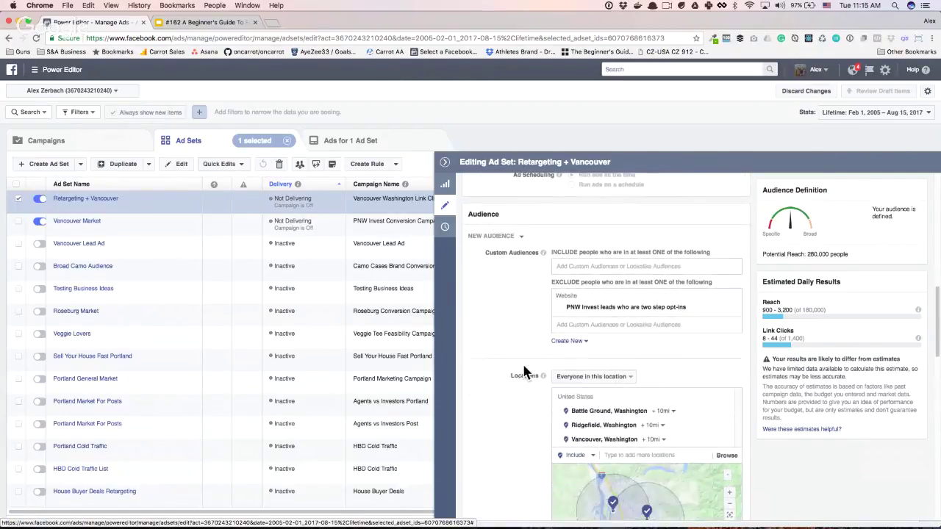
{"action": "scroll", "coordinate": [532, 294], "scroll_direction": "down", "scroll_amount": 9}
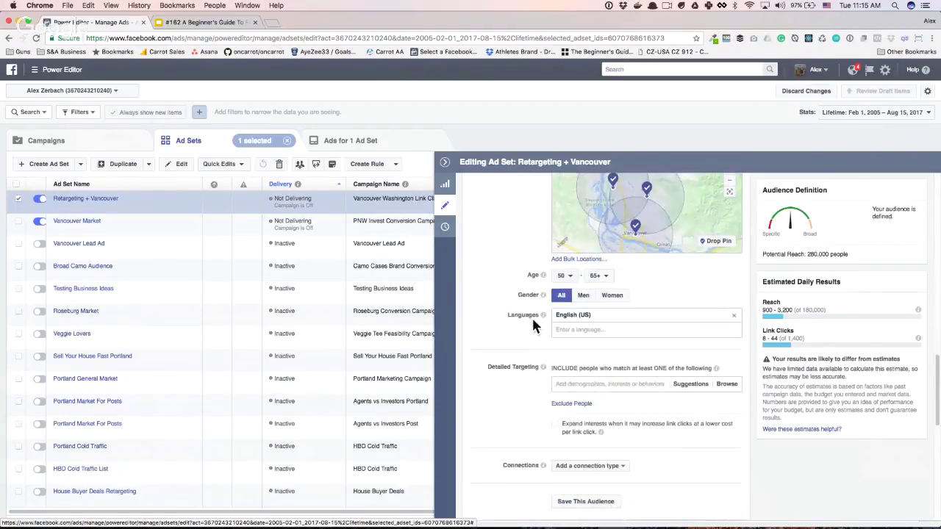
{"action": "scroll", "coordinate": [581, 478], "scroll_direction": "down", "scroll_amount": 6}
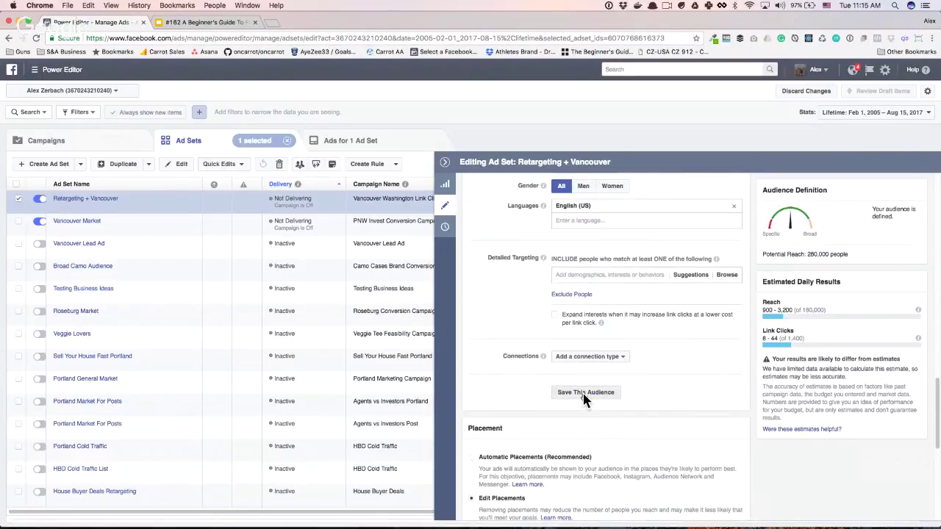
{"action": "scroll", "coordinate": [586, 399], "scroll_direction": "down", "scroll_amount": 2}
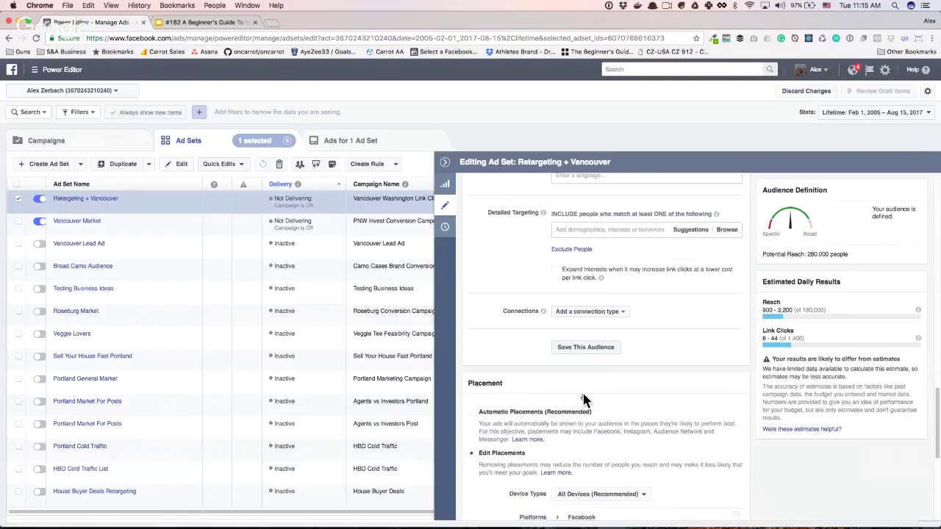
Step: Examine the ad set's placement settings, including the device types and the placement details for Facebook and Instagram
{"action": "scroll", "coordinate": [581, 397], "scroll_direction": "down", "scroll_amount": 7}
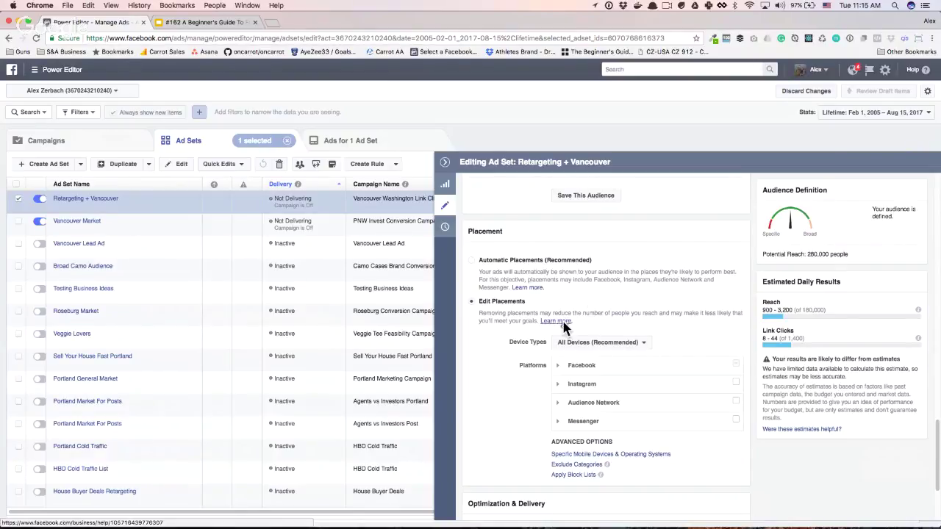
{"action": "mouse_move", "coordinate": [599, 386]}
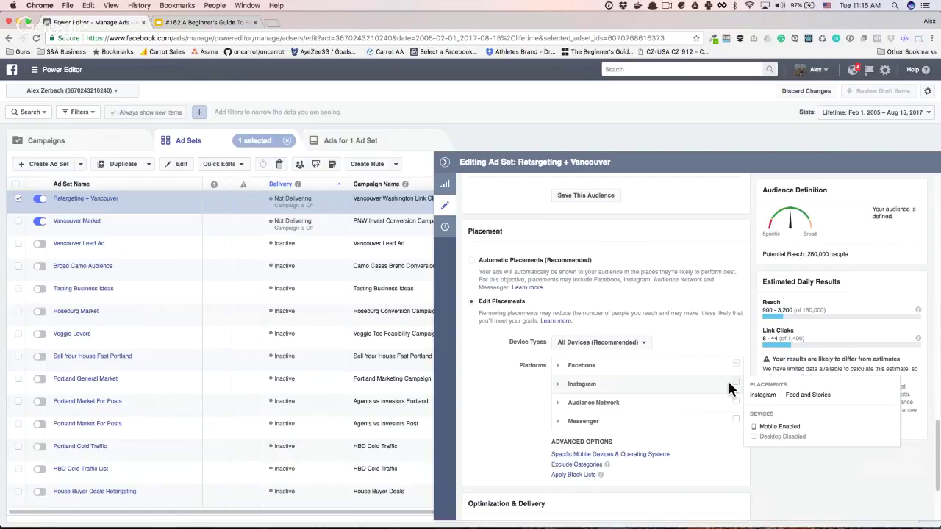
{"action": "mouse_move", "coordinate": [726, 401]}
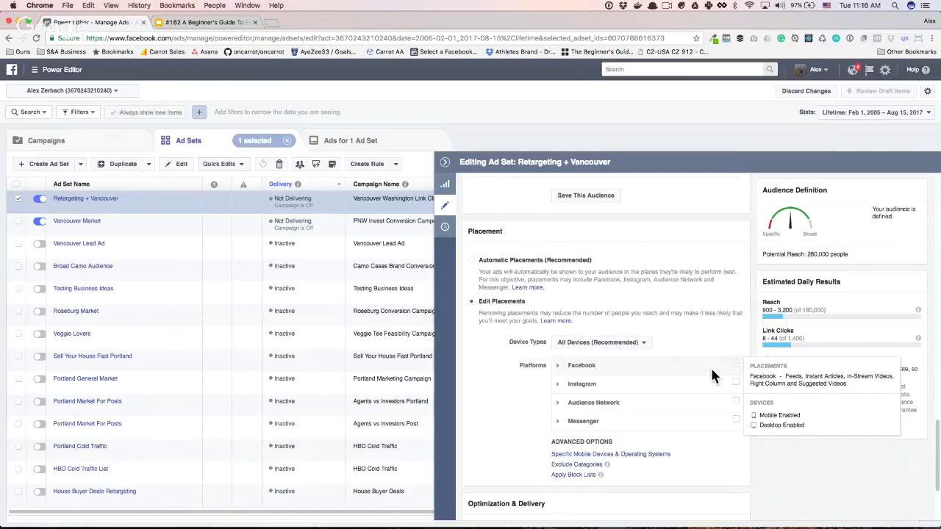
{"action": "scroll", "coordinate": [711, 370], "scroll_direction": "down", "scroll_amount": 1}
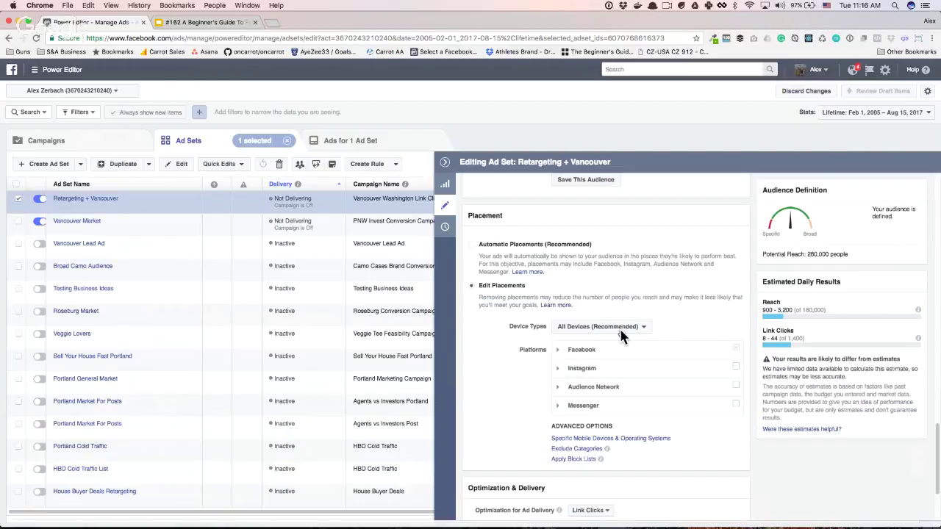
{"action": "scroll", "coordinate": [621, 336], "scroll_direction": "down", "scroll_amount": 1}
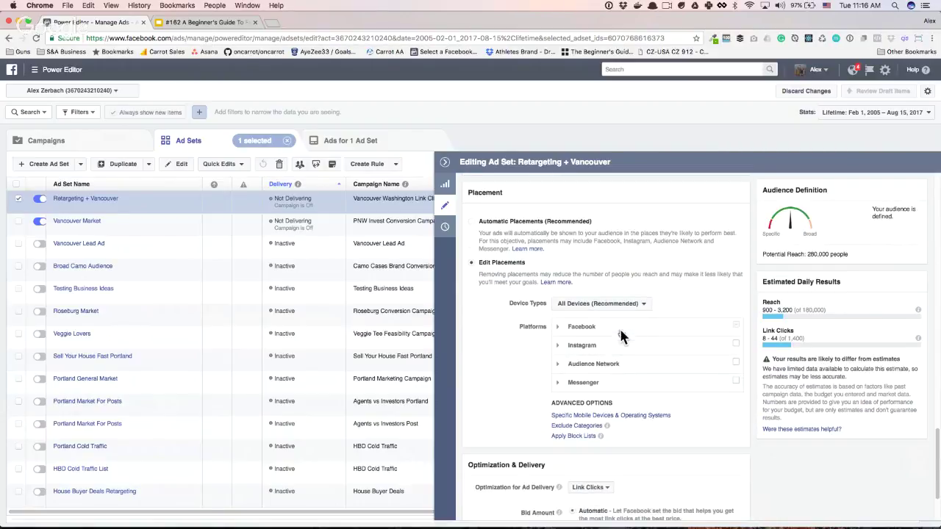
{"action": "scroll", "coordinate": [629, 313], "scroll_direction": "down", "scroll_amount": 1}
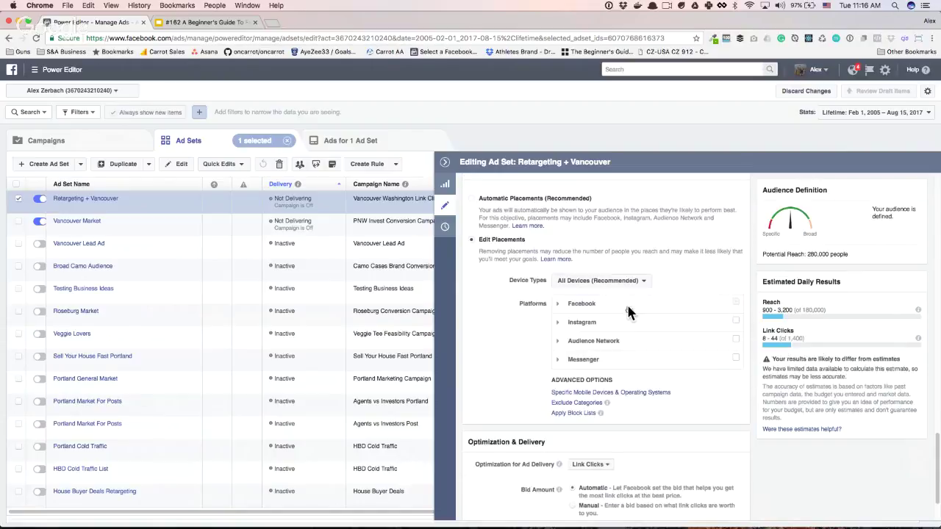
Step: Examine the ad set's optimization and delivery settings, including bid amount, charging and delivery type
{"action": "scroll", "coordinate": [629, 312], "scroll_direction": "down", "scroll_amount": 3}
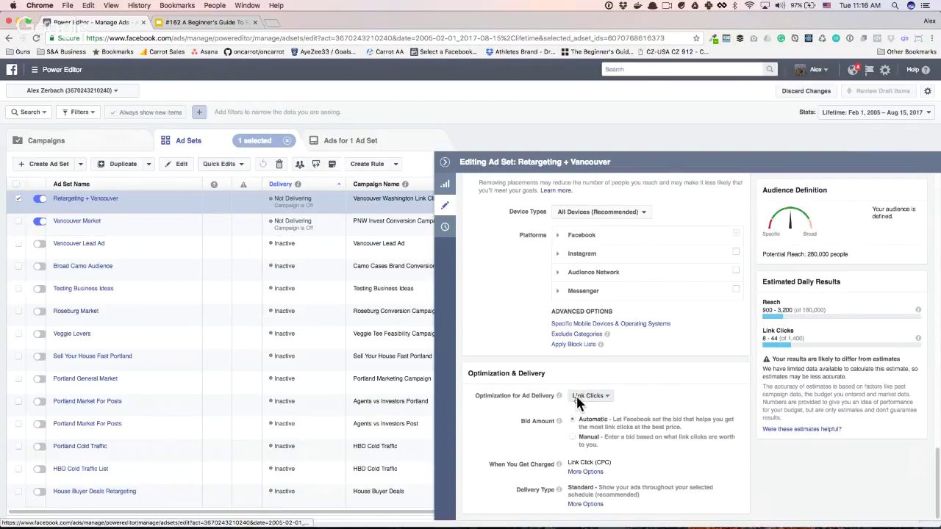
{"action": "scroll", "coordinate": [647, 434], "scroll_direction": "up", "scroll_amount": 2}
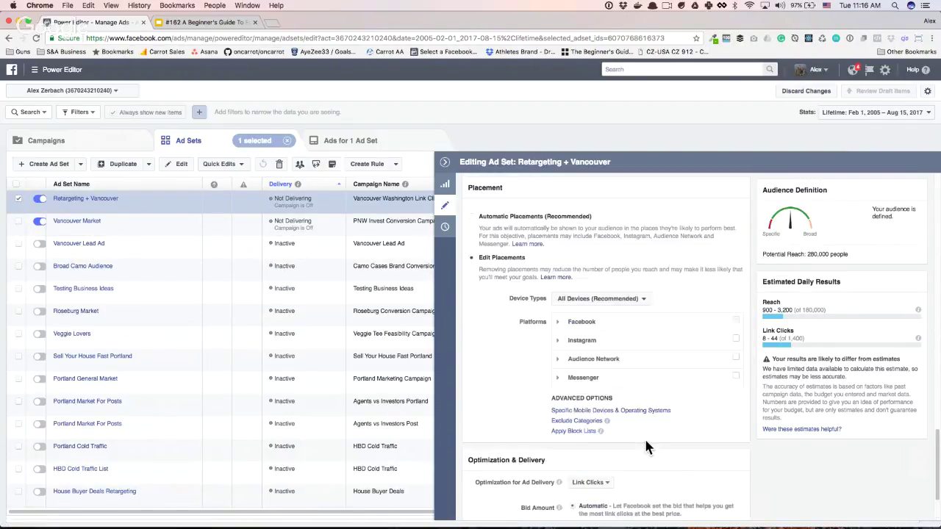
{"action": "scroll", "coordinate": [646, 443], "scroll_direction": "up", "scroll_amount": 5}
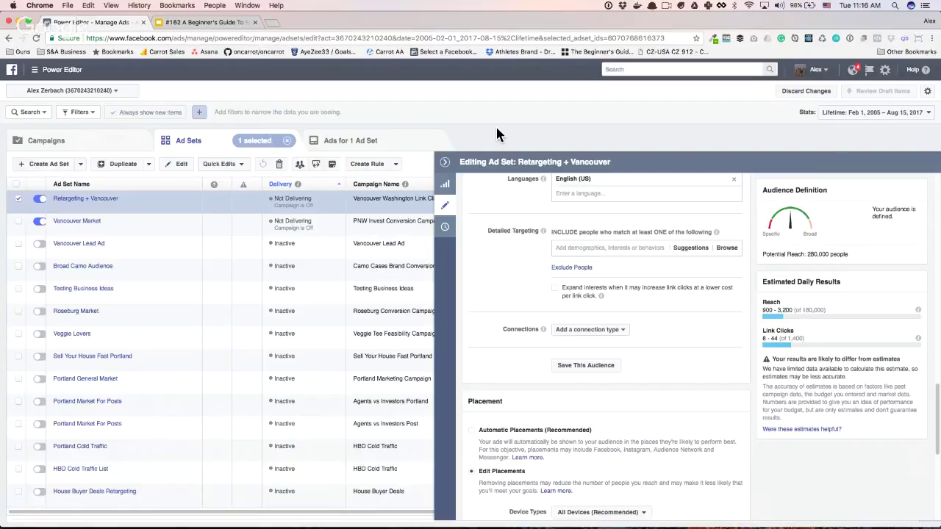
Step: Enlarge the page by two zoom levels, reselect the Retargeting + Vancouver ad set and collapse its editing pane
{"action": "key", "text": "super+equal"}
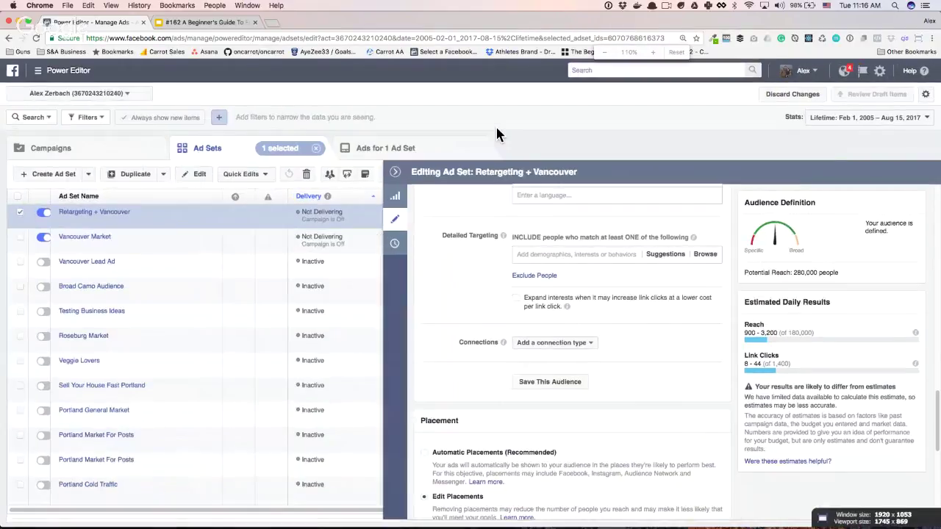
{"action": "key", "text": "super+equal"}
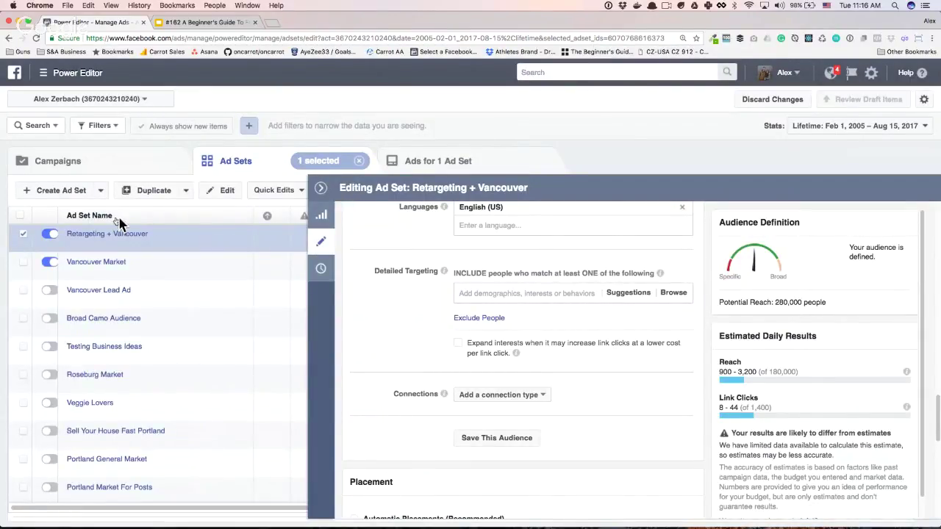
{"action": "left_click", "coordinate": [24, 238]}
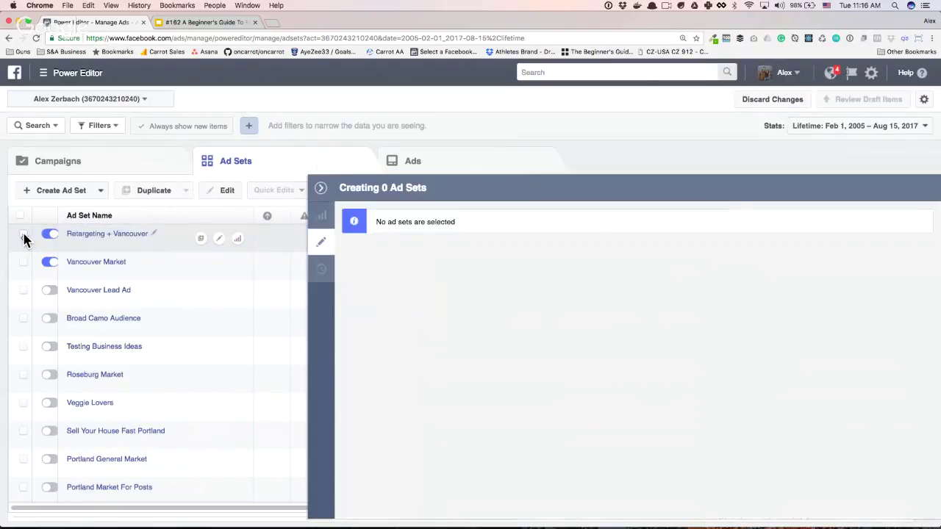
{"action": "left_click", "coordinate": [25, 237]}
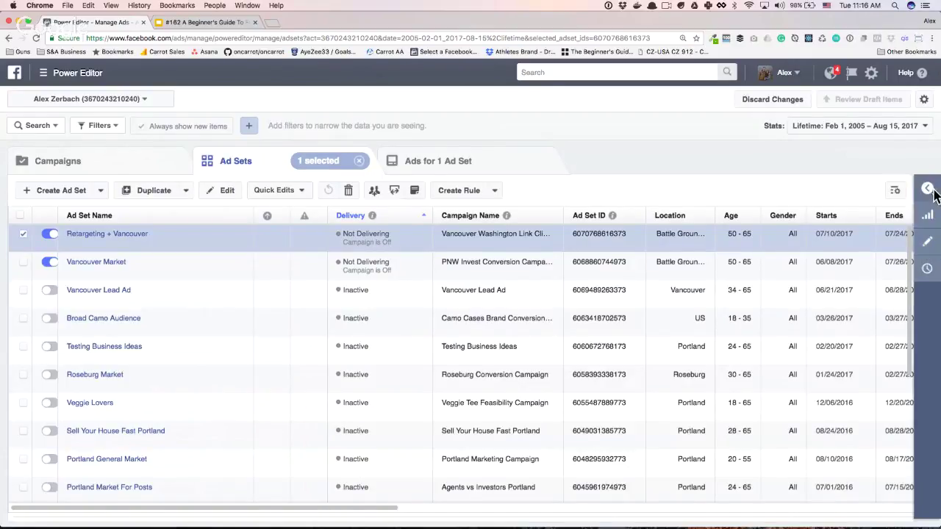
Step: Compare the ad set's editing and insights views, and examine its performance chart, people reached and amount spent
{"action": "left_click", "coordinate": [928, 215]}
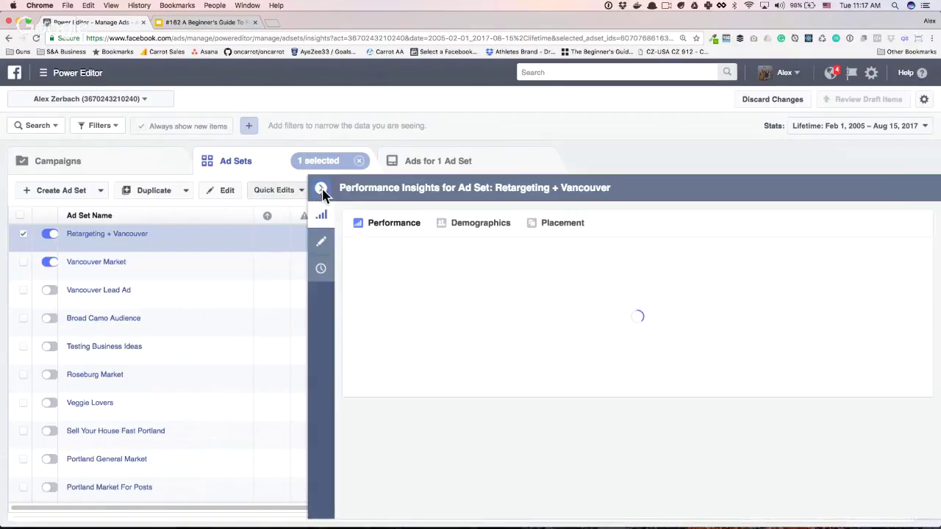
{"action": "left_click", "coordinate": [324, 250]}
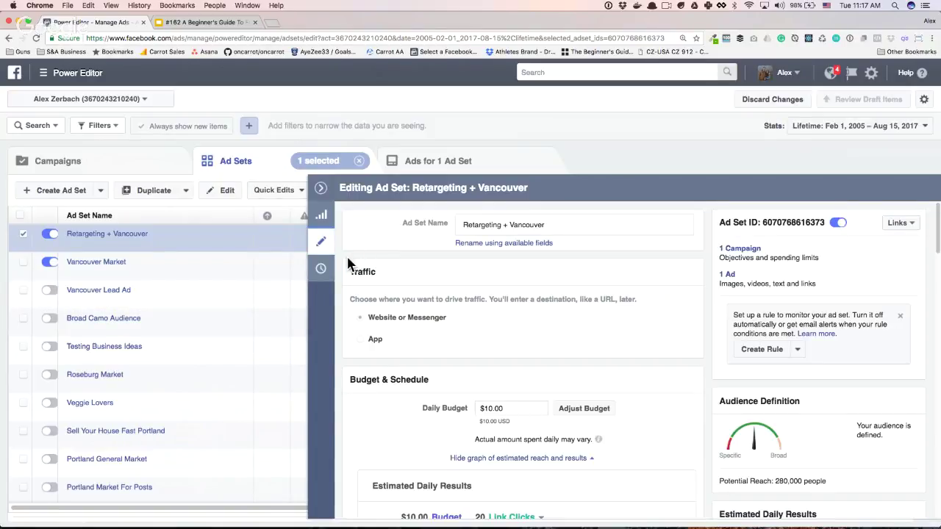
{"action": "left_click", "coordinate": [330, 217]}
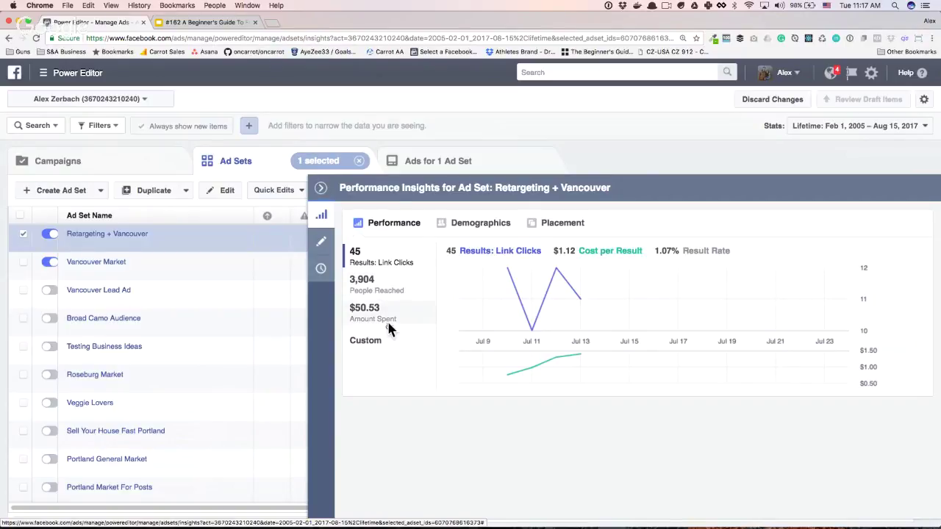
Step: Examine the ad set's demographic results by gender across the age groups from 35-44 to 65+
{"action": "left_click", "coordinate": [497, 220]}
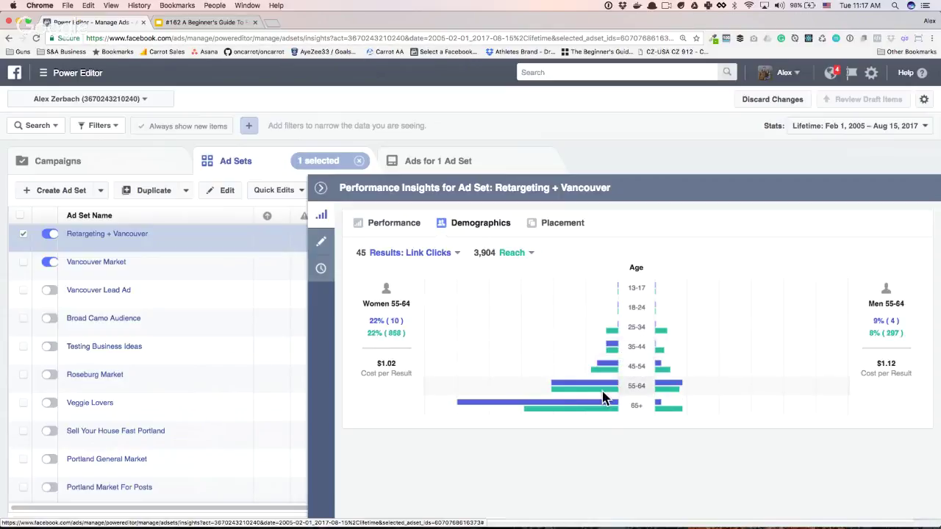
{"action": "mouse_move", "coordinate": [608, 406]}
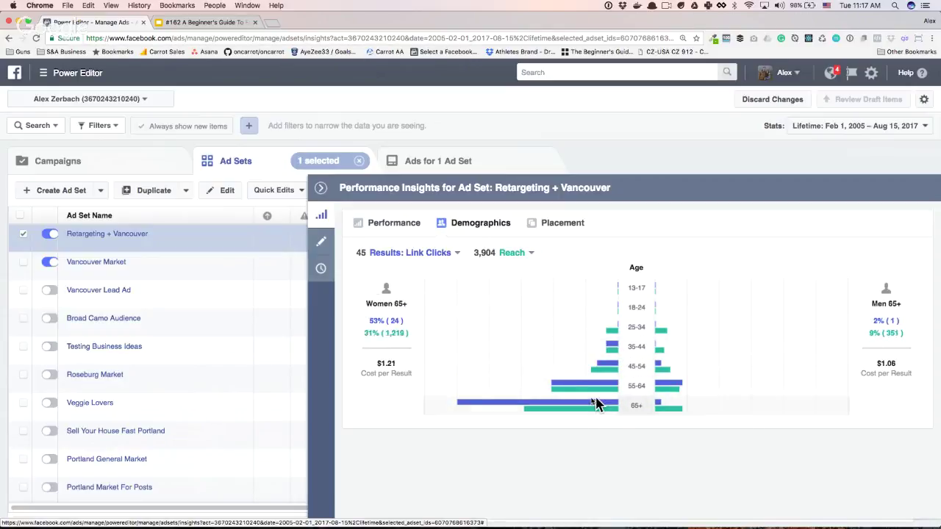
{"action": "mouse_move", "coordinate": [609, 347]}
{"action": "mouse_move", "coordinate": [616, 369]}
{"action": "mouse_move", "coordinate": [581, 387]}
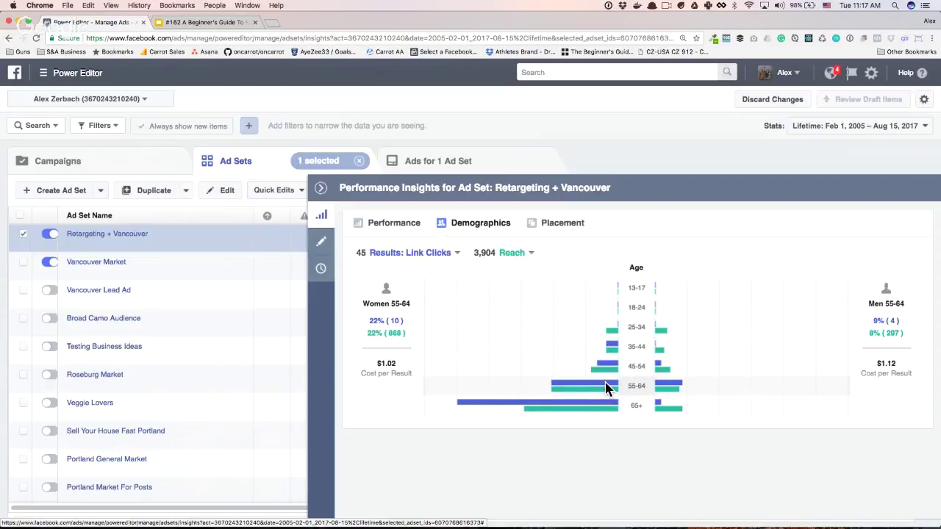
Step: Show the ad set's placement results for the Mobile Only device type
{"action": "left_click", "coordinate": [568, 225]}
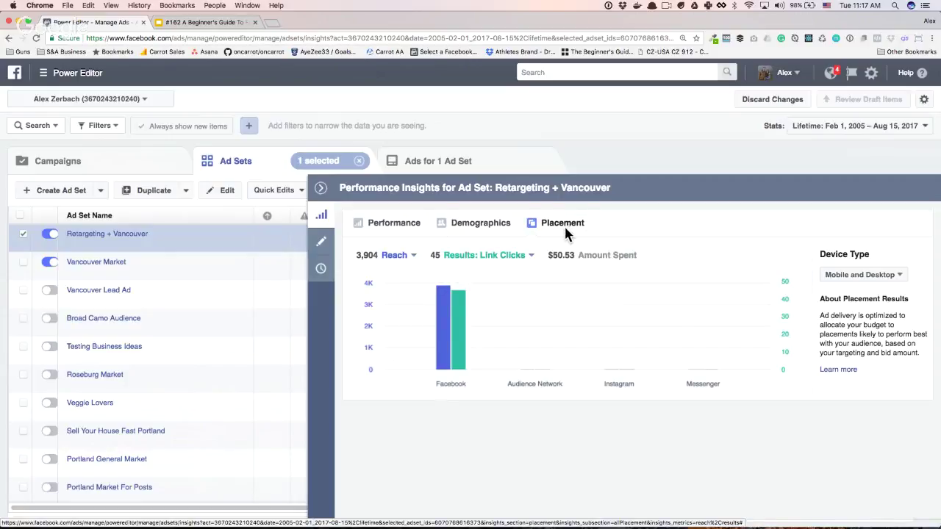
{"action": "left_click", "coordinate": [881, 275]}
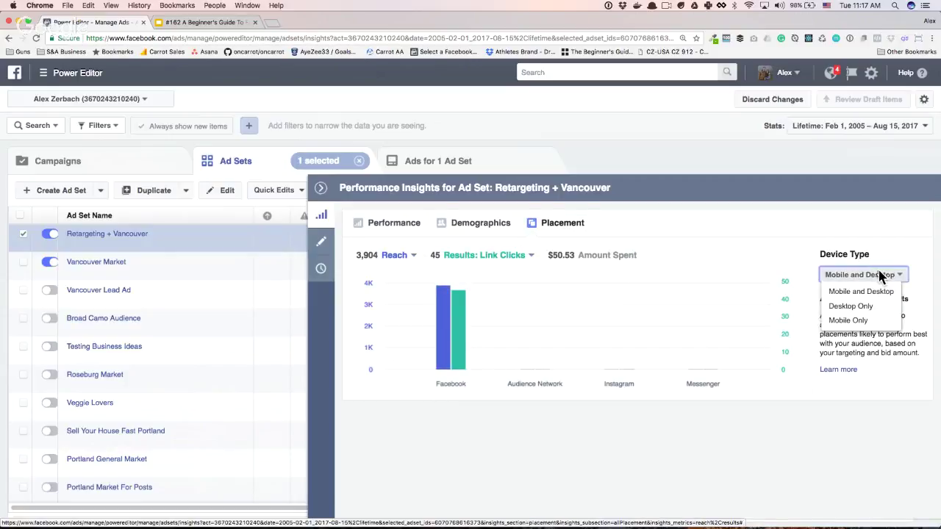
{"action": "left_click", "coordinate": [874, 322]}
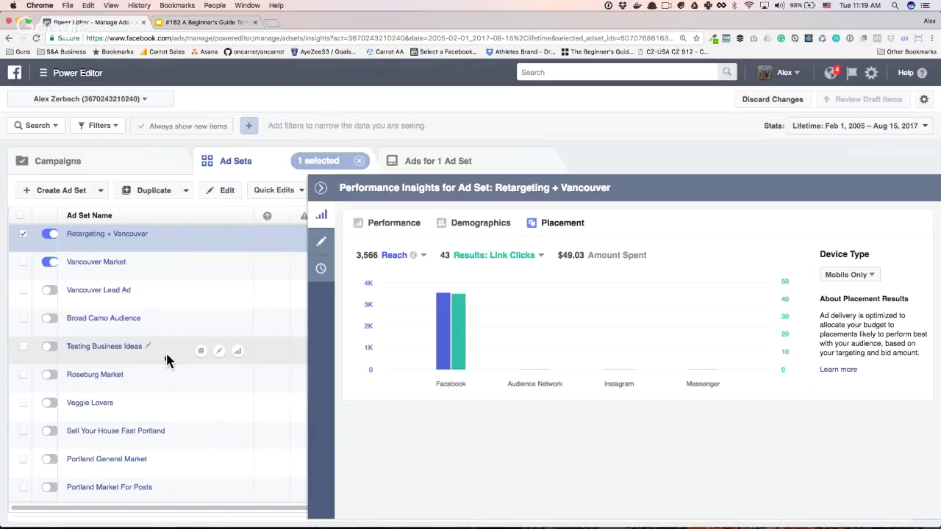
Step: Collapse the performance insights and deselect the Retargeting + Vancouver ad set
{"action": "left_click", "coordinate": [321, 190]}
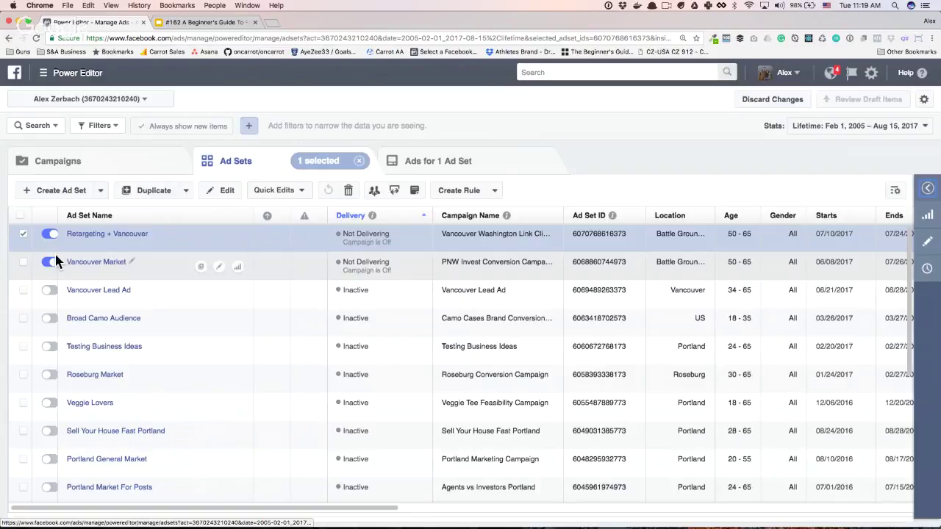
{"action": "left_click", "coordinate": [23, 234]}
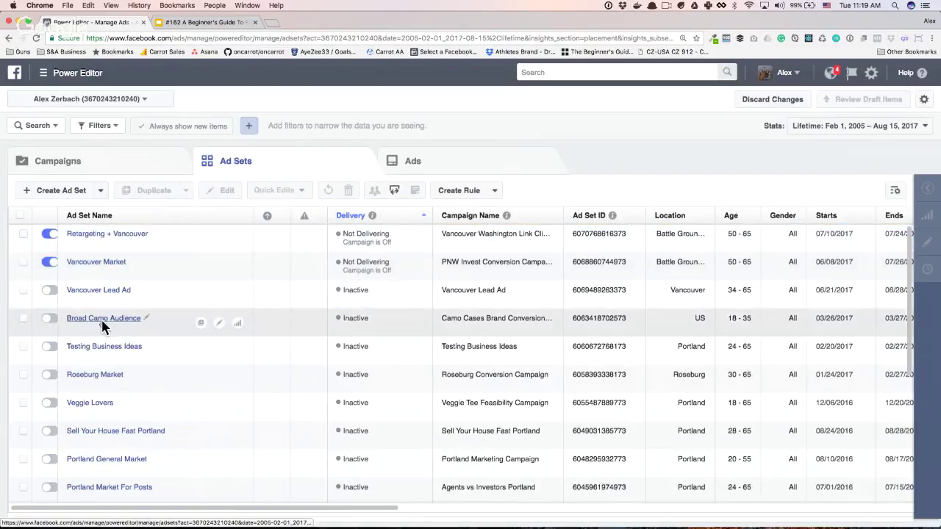
Step: Look through the account's full list of ad sets and open the list of all ads
{"action": "scroll", "coordinate": [103, 326], "scroll_direction": "down", "scroll_amount": 3}
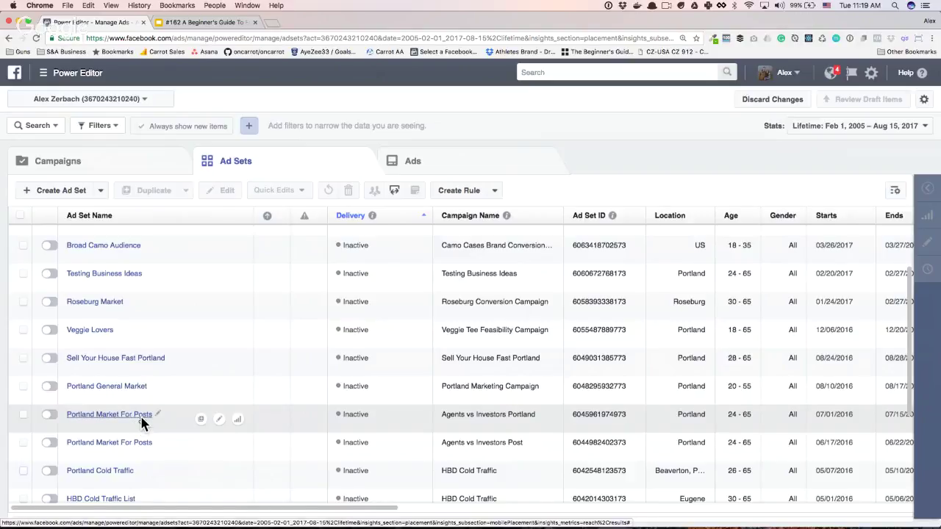
{"action": "scroll", "coordinate": [142, 421], "scroll_direction": "down", "scroll_amount": 1}
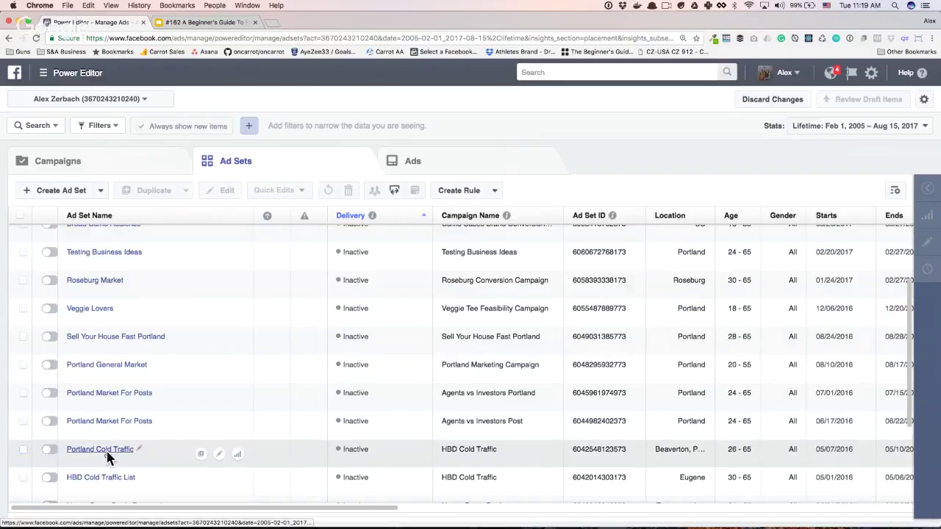
{"action": "scroll", "coordinate": [109, 453], "scroll_direction": "down", "scroll_amount": 2}
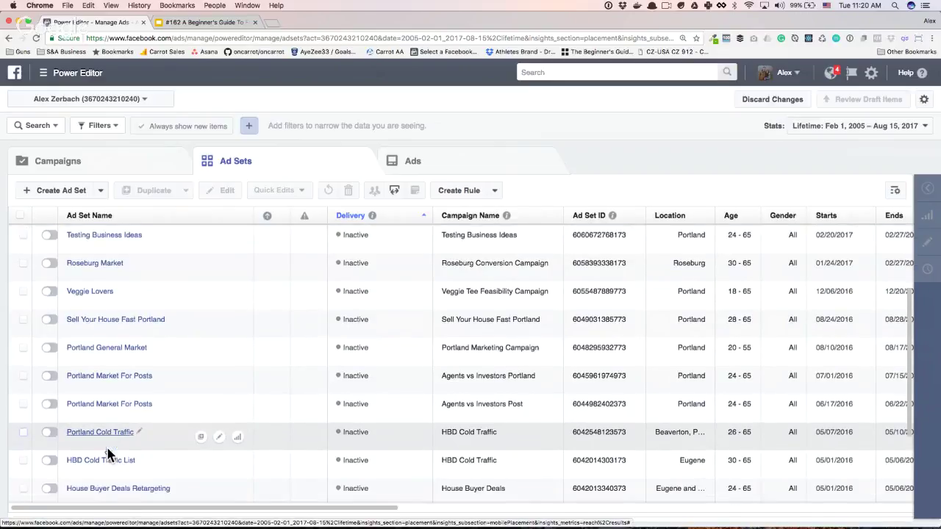
{"action": "scroll", "coordinate": [108, 454], "scroll_direction": "down", "scroll_amount": 2}
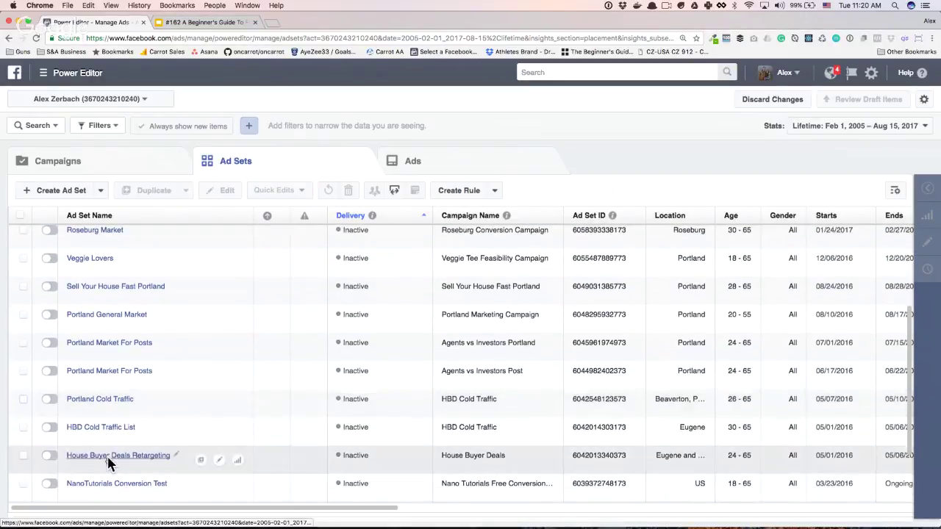
{"action": "scroll", "coordinate": [108, 457], "scroll_direction": "up", "scroll_amount": 5}
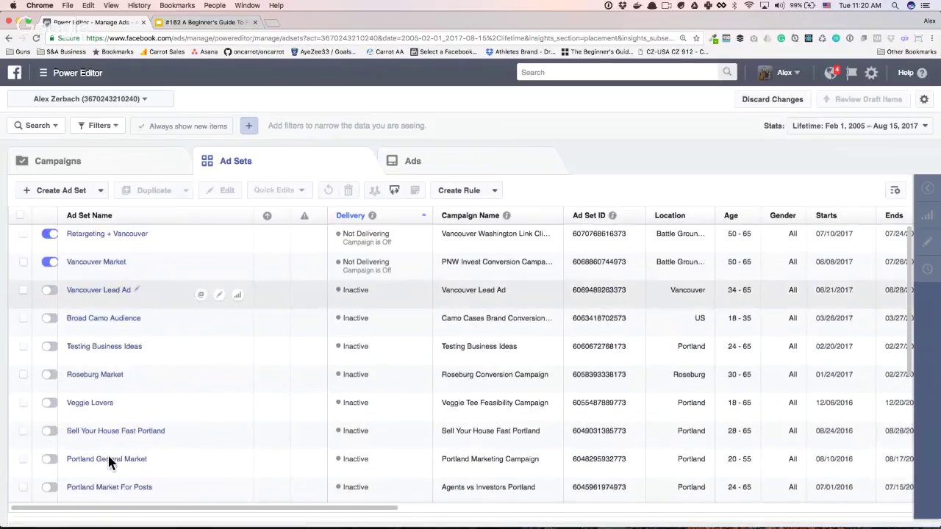
{"action": "mouse_move", "coordinate": [133, 310]}
{"action": "left_click", "coordinate": [401, 168]}
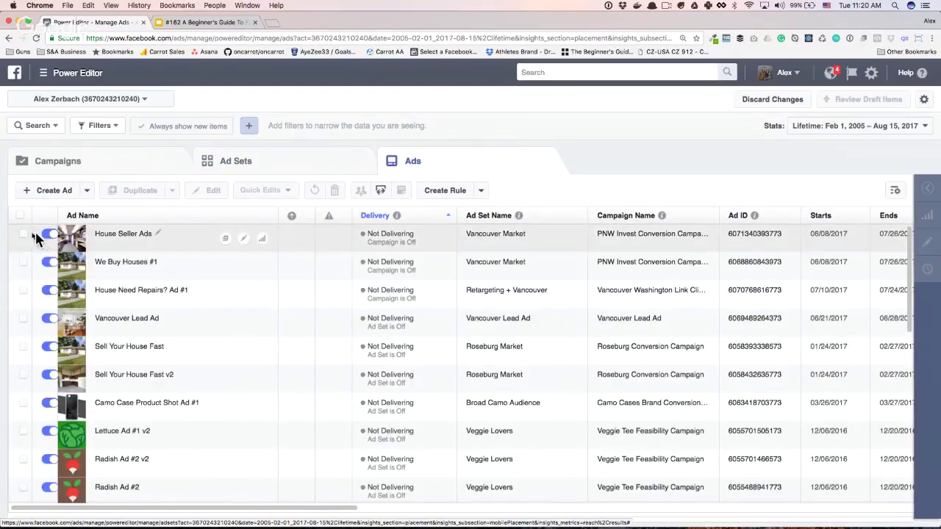
Step: Open the House Seller Ads ad for editing and review its Facebook Page and Instagram destination settings
{"action": "left_click", "coordinate": [23, 236]}
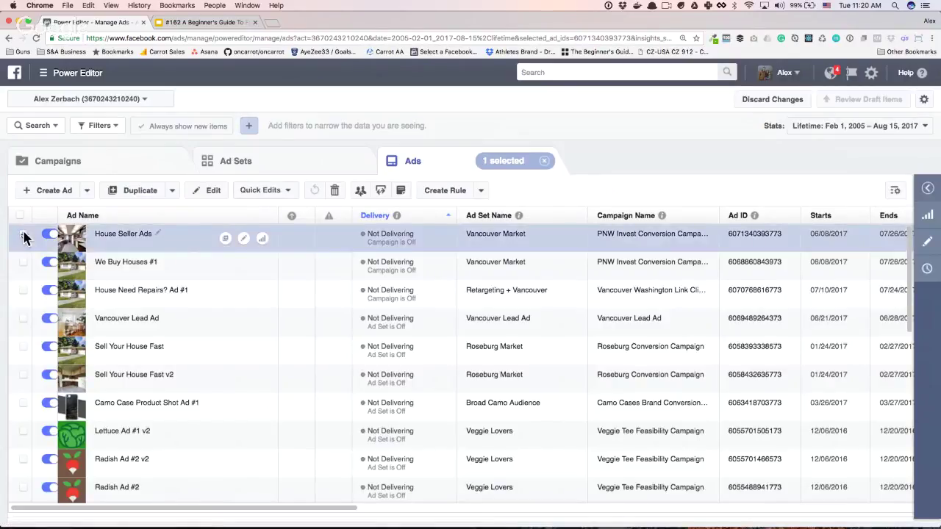
{"action": "left_click", "coordinate": [927, 245]}
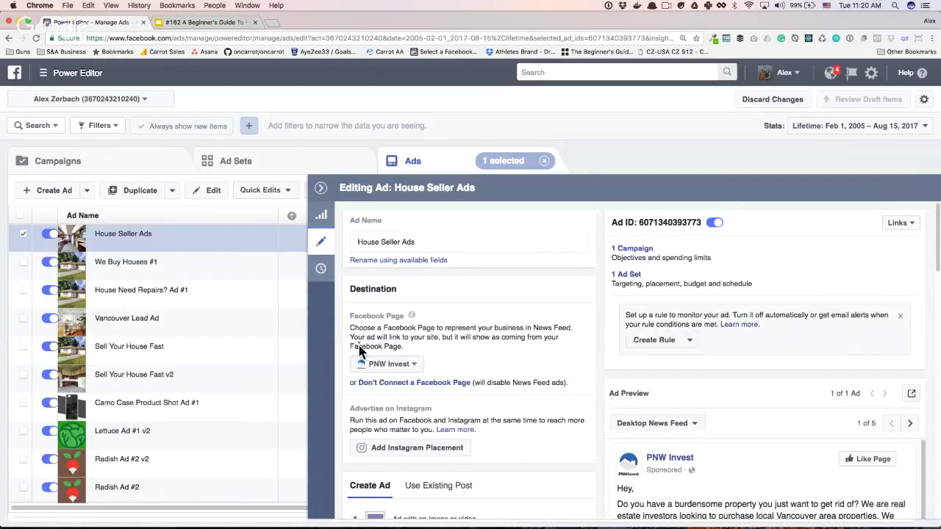
{"action": "scroll", "coordinate": [359, 355], "scroll_direction": "down", "scroll_amount": 2}
{"action": "scroll", "coordinate": [351, 359], "scroll_direction": "down", "scroll_amount": 1}
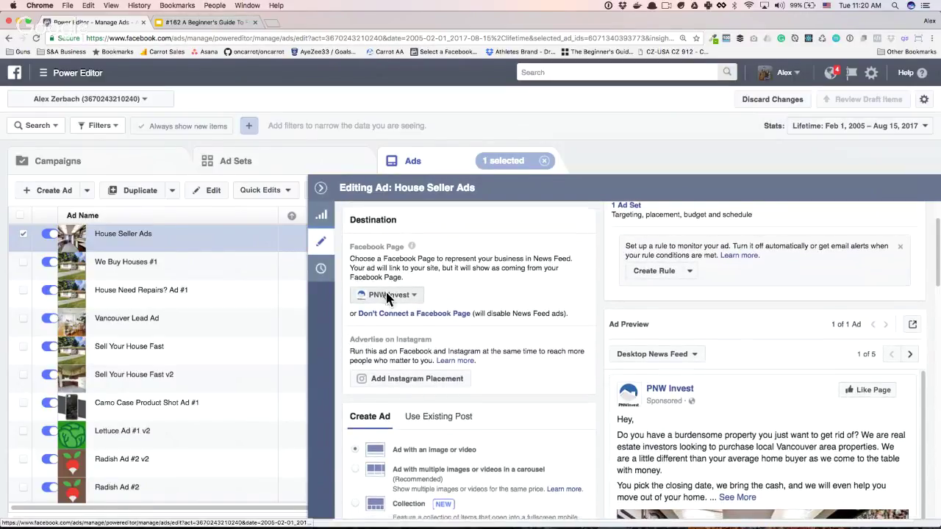
{"action": "scroll", "coordinate": [471, 309], "scroll_direction": "down", "scroll_amount": 1}
{"action": "scroll", "coordinate": [559, 323], "scroll_direction": "down", "scroll_amount": 3}
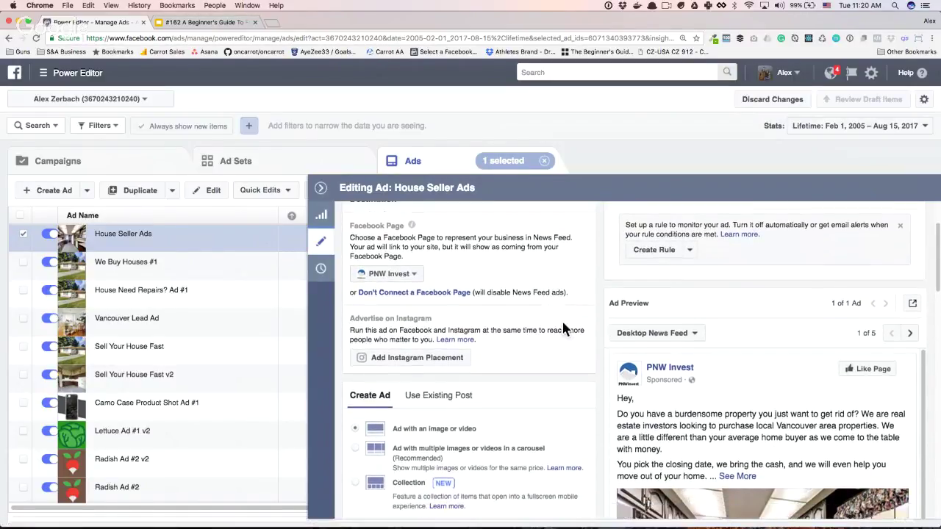
Step: Examine the House Seller Ads ad's format options, fullscreen experience and image settings alongside its Desktop News Feed preview
{"action": "scroll", "coordinate": [762, 388], "scroll_direction": "down", "scroll_amount": 1}
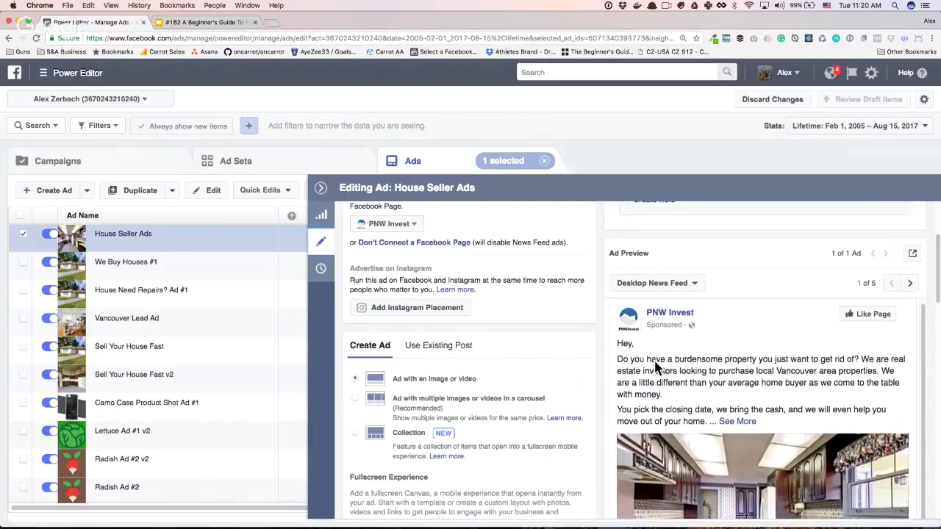
{"action": "scroll", "coordinate": [657, 369], "scroll_direction": "down", "scroll_amount": 1}
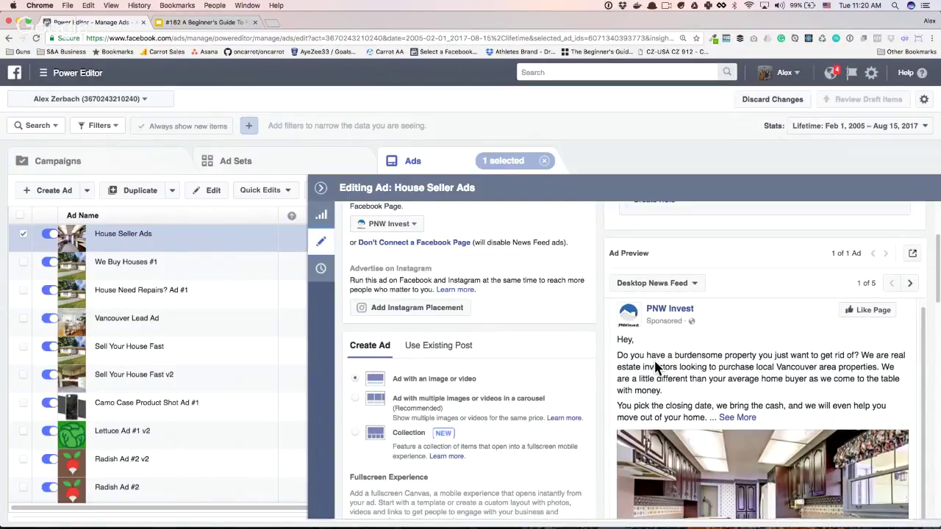
{"action": "scroll", "coordinate": [656, 363], "scroll_direction": "down", "scroll_amount": 1}
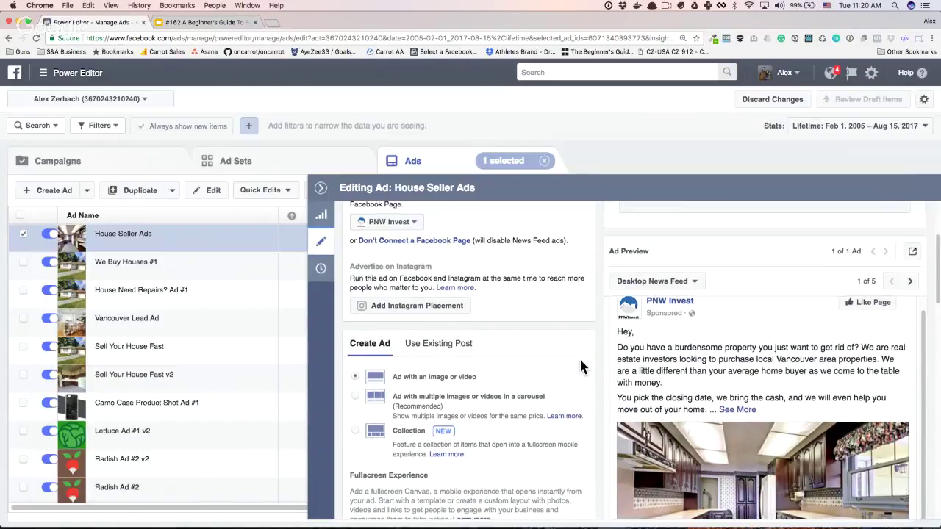
{"action": "scroll", "coordinate": [580, 367], "scroll_direction": "down", "scroll_amount": 1}
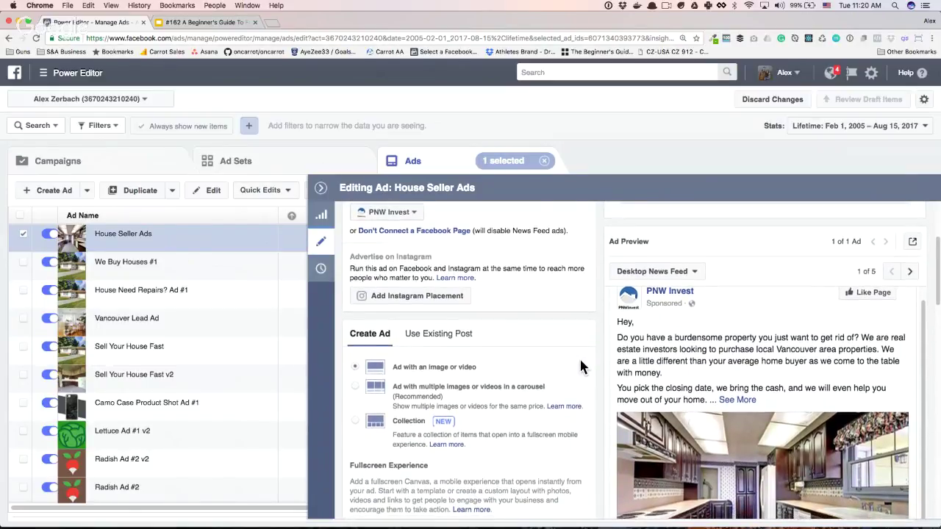
{"action": "scroll", "coordinate": [580, 367], "scroll_direction": "down", "scroll_amount": 2}
{"action": "scroll", "coordinate": [580, 367], "scroll_direction": "down", "scroll_amount": 1}
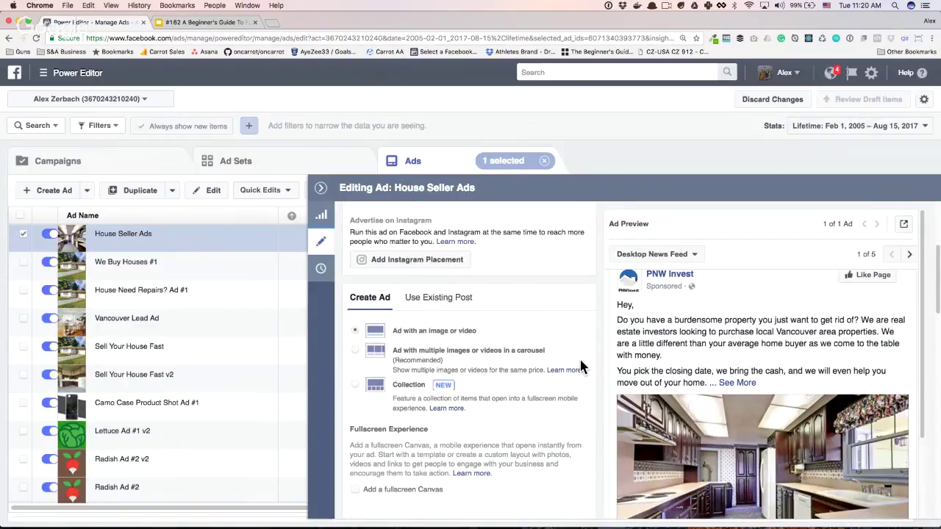
{"action": "scroll", "coordinate": [580, 367], "scroll_direction": "down", "scroll_amount": 3}
{"action": "scroll", "coordinate": [580, 367], "scroll_direction": "down", "scroll_amount": 3}
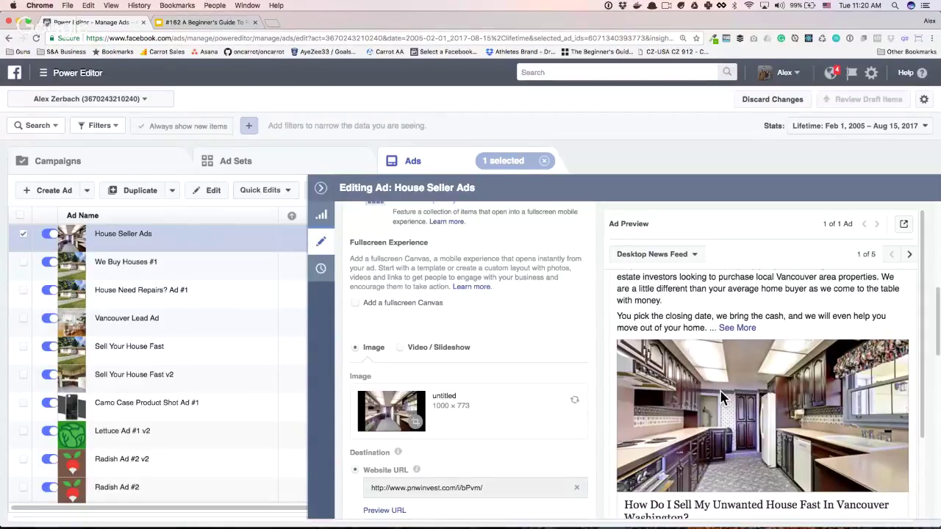
Step: Examine the image, headline, description and call to action in the ad's Desktop News Feed preview
{"action": "scroll", "coordinate": [720, 397], "scroll_direction": "down", "scroll_amount": 1}
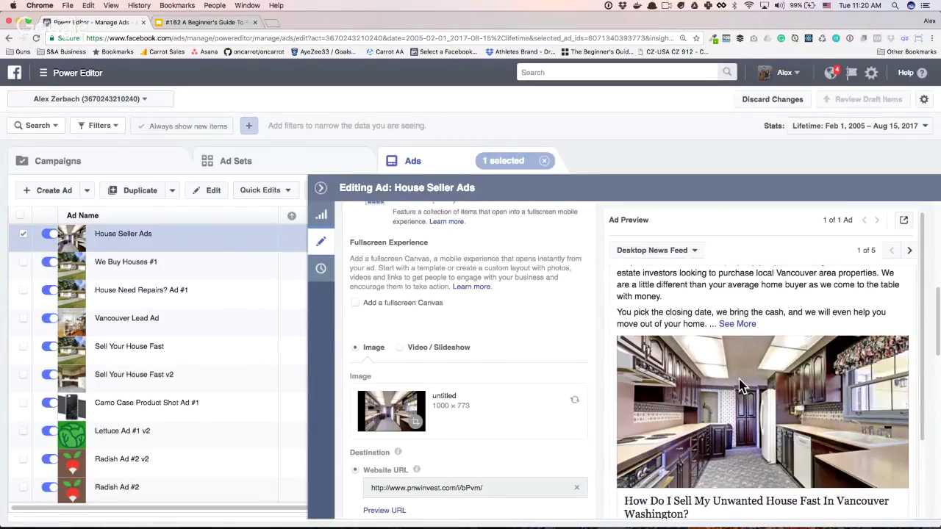
{"action": "scroll", "coordinate": [739, 386], "scroll_direction": "down", "scroll_amount": 3}
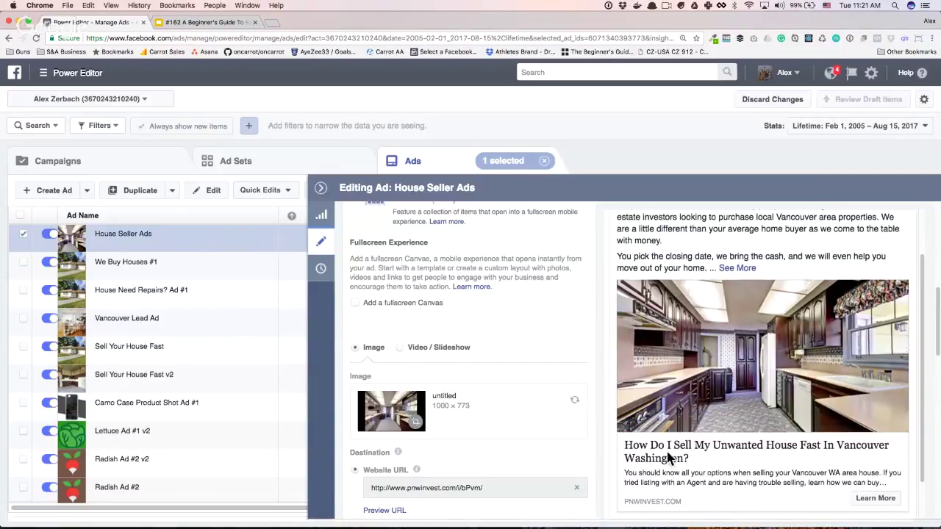
{"action": "scroll", "coordinate": [669, 460], "scroll_direction": "down", "scroll_amount": 1}
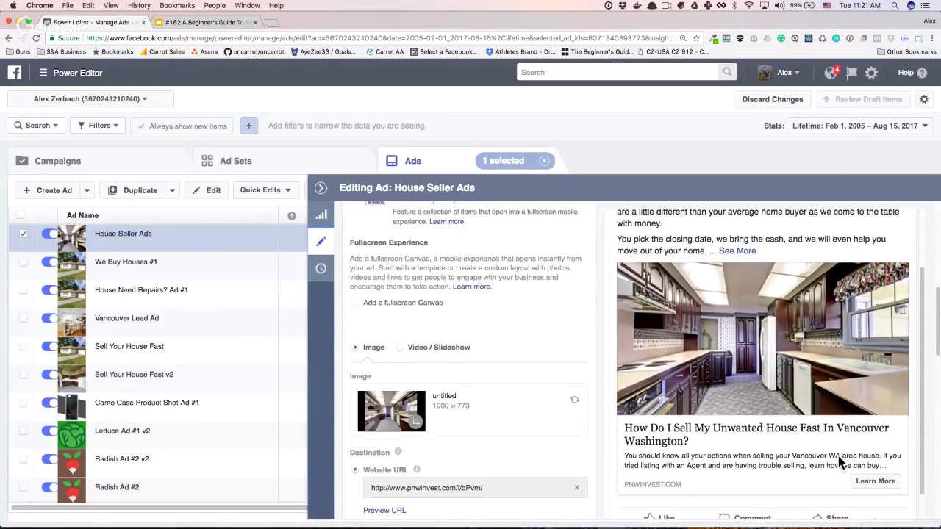
{"action": "scroll", "coordinate": [841, 461], "scroll_direction": "down", "scroll_amount": 1}
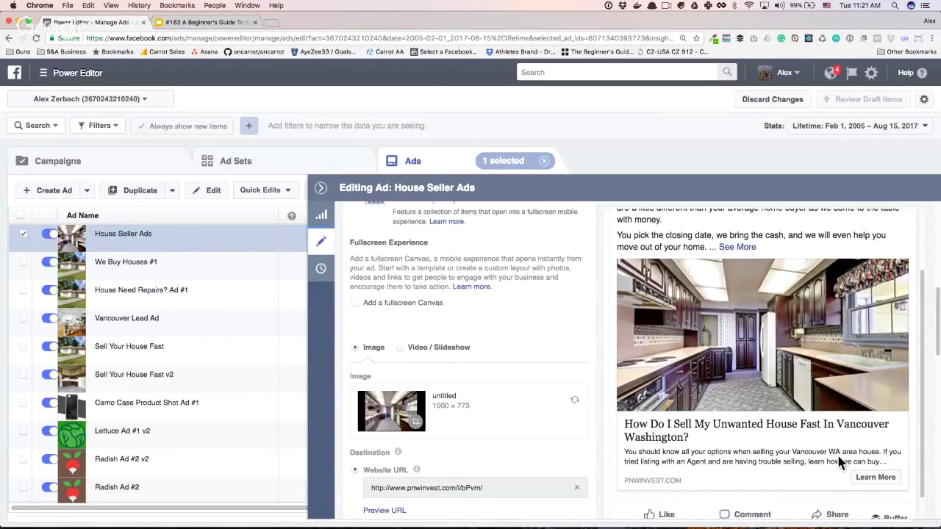
{"action": "scroll", "coordinate": [780, 379], "scroll_direction": "up", "scroll_amount": 2}
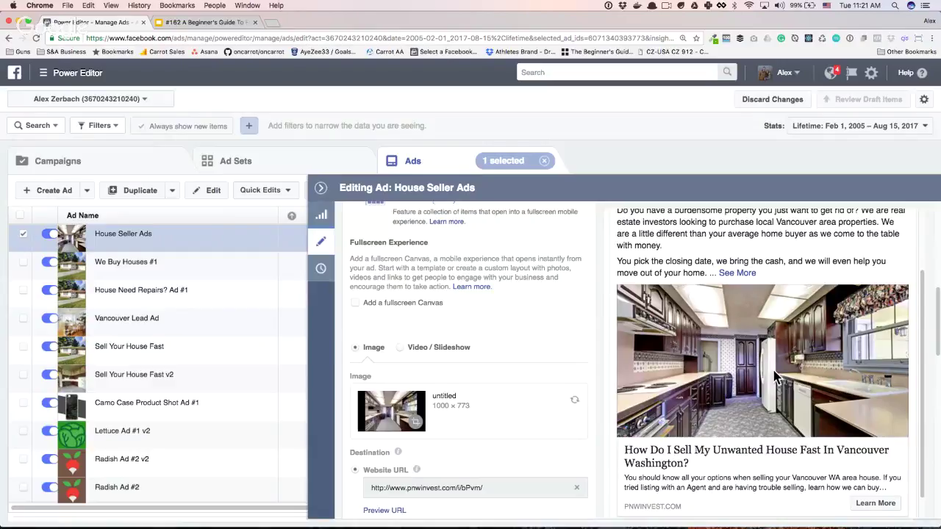
Step: Review the ad's website URL, Messenger option, display link and body text
{"action": "scroll", "coordinate": [777, 377], "scroll_direction": "down", "scroll_amount": 5}
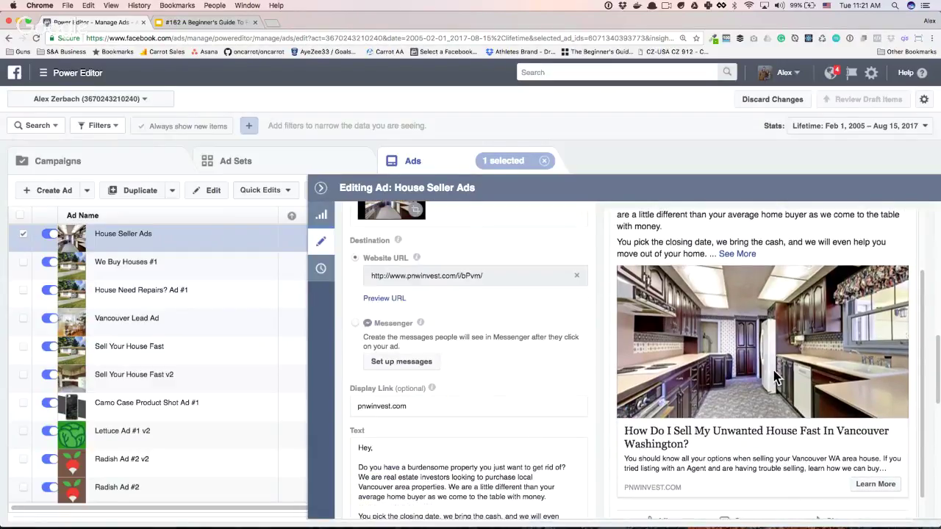
{"action": "scroll", "coordinate": [778, 376], "scroll_direction": "down", "scroll_amount": 2}
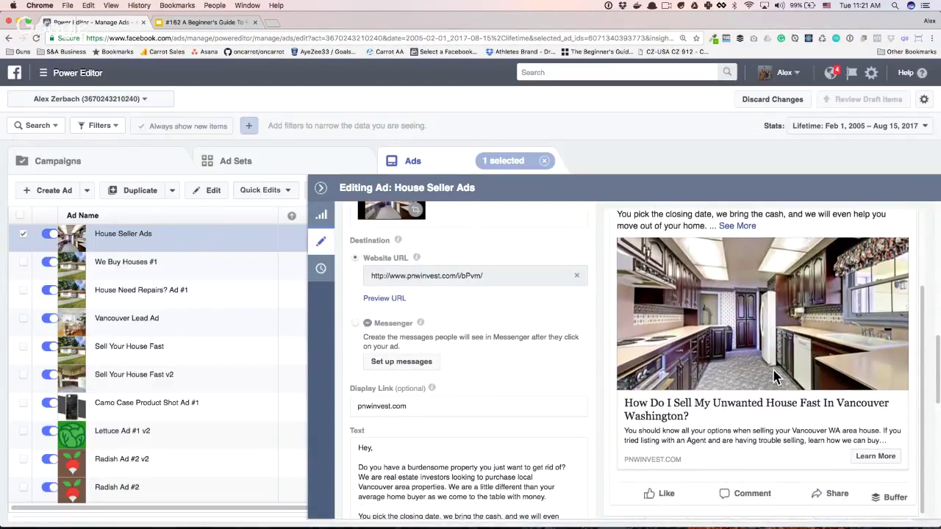
{"action": "scroll", "coordinate": [592, 412], "scroll_direction": "down", "scroll_amount": 3}
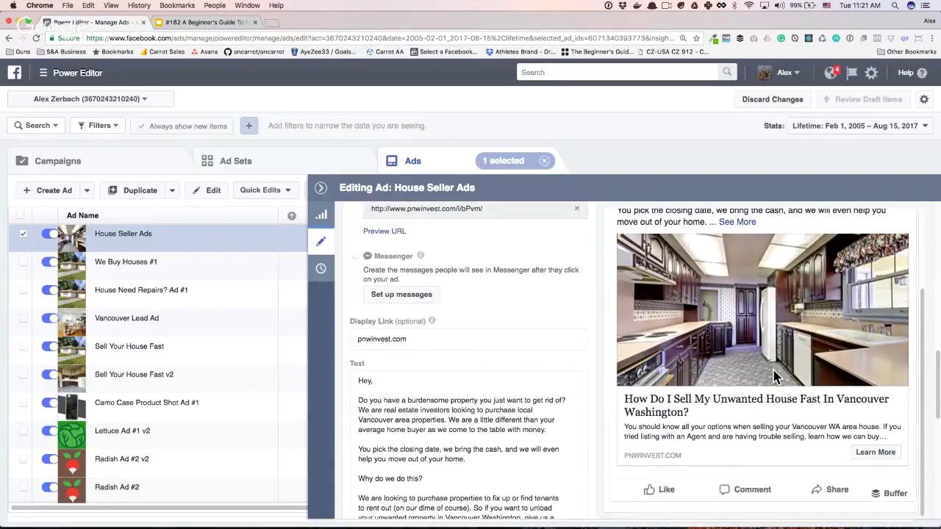
{"action": "scroll", "coordinate": [557, 434], "scroll_direction": "up", "scroll_amount": 3}
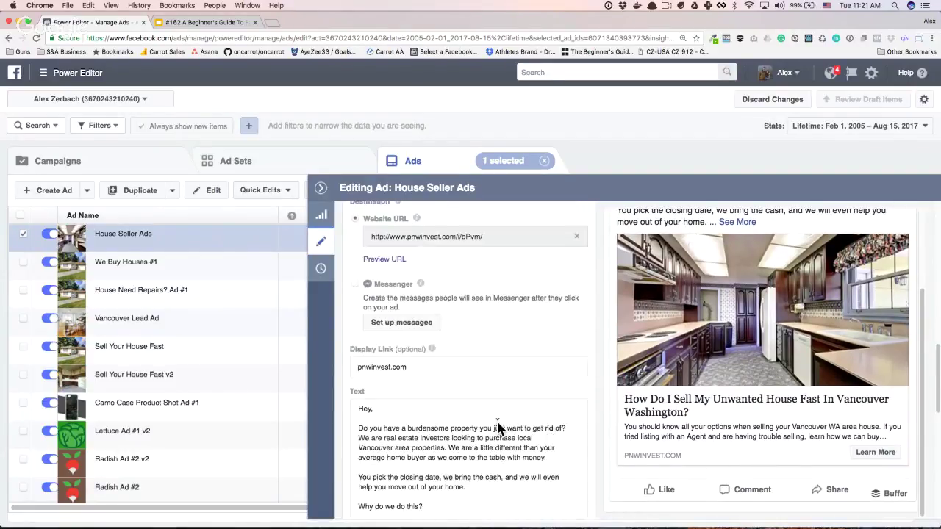
{"action": "scroll", "coordinate": [500, 436], "scroll_direction": "up", "scroll_amount": 3}
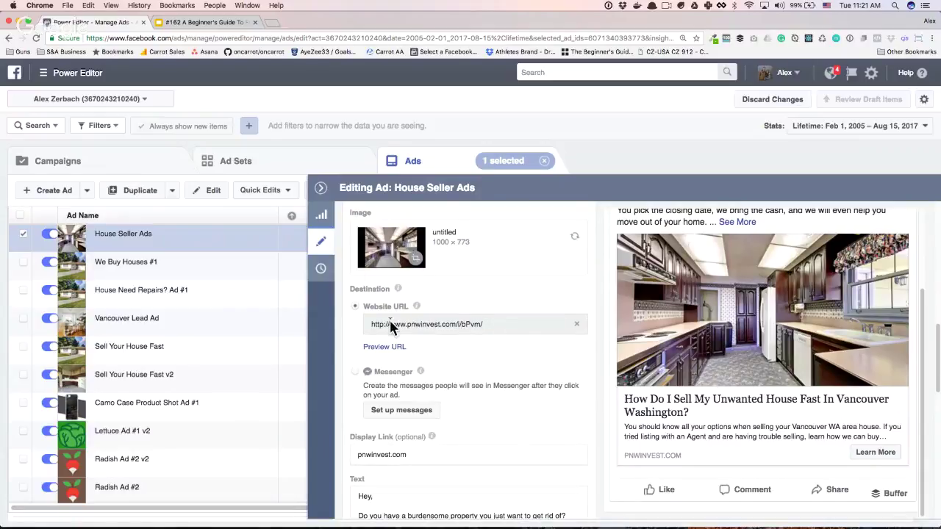
Step: Open pnwinvest.com/wp-admin in a new browser tab and view the PNW Invest site's campaigns and leads
{"action": "left_click", "coordinate": [274, 23]}
{"action": "type", "text": "pnwinvest.com/wp-admin"}
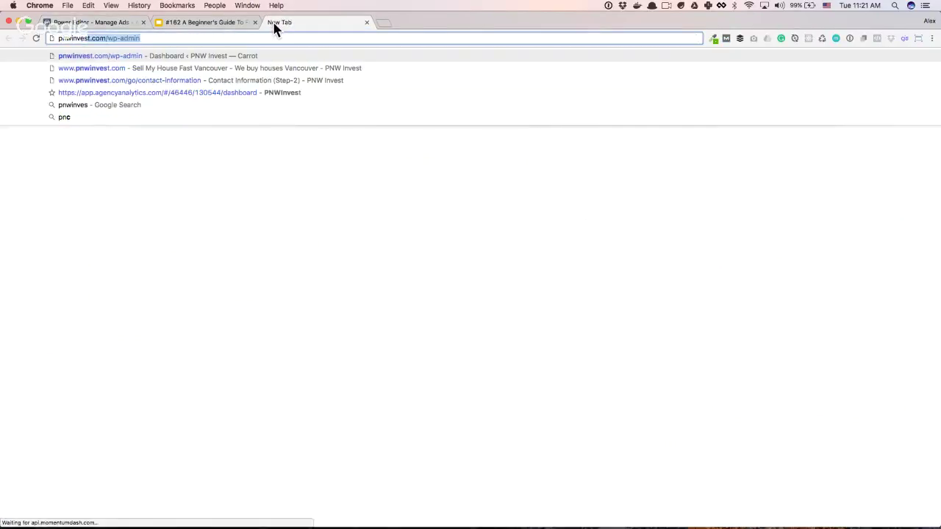
{"action": "key", "text": "Return"}
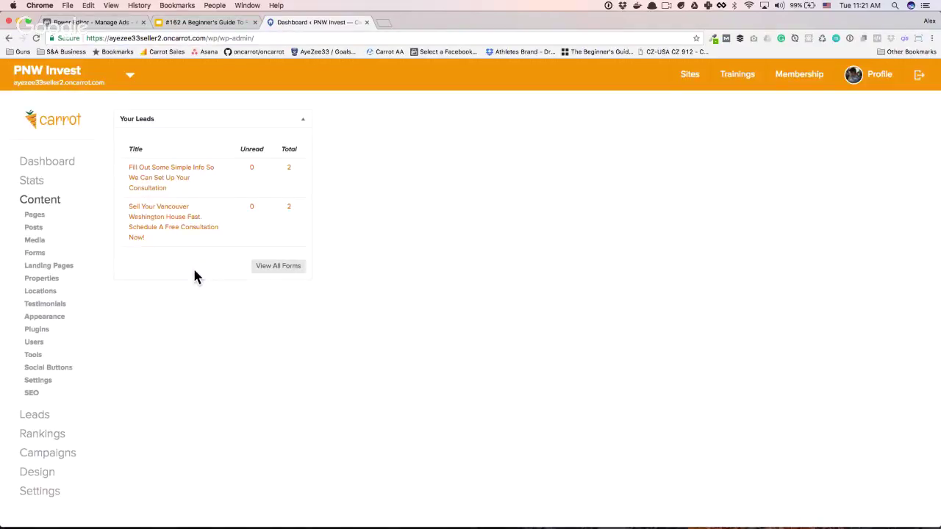
{"action": "left_click", "coordinate": [62, 455]}
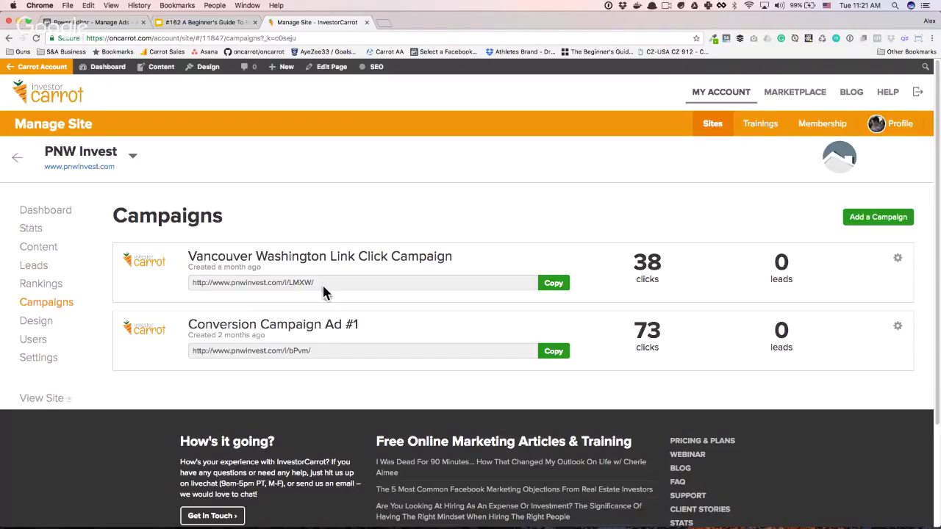
{"action": "left_click", "coordinate": [32, 267]}
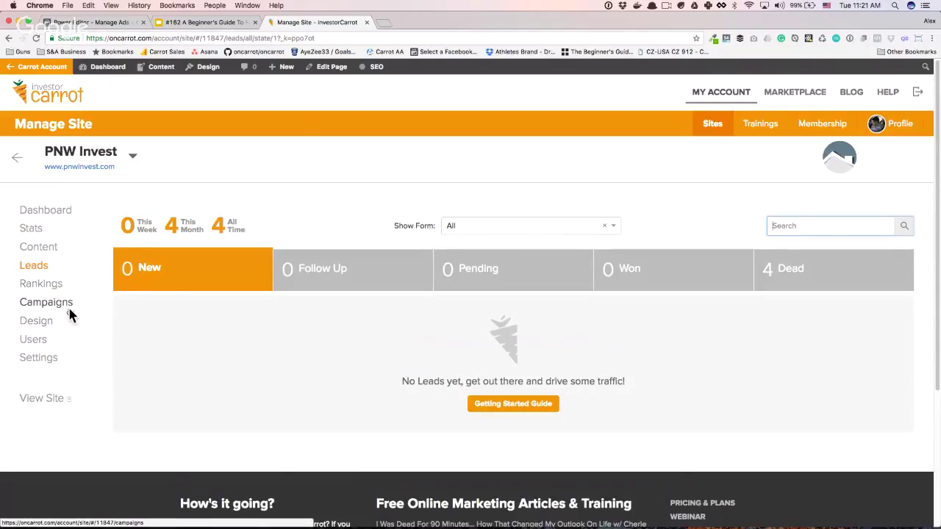
Step: Start a new campaign tracking link for the PNW Invest site and name it Vancouver Market
{"action": "left_click", "coordinate": [70, 311]}
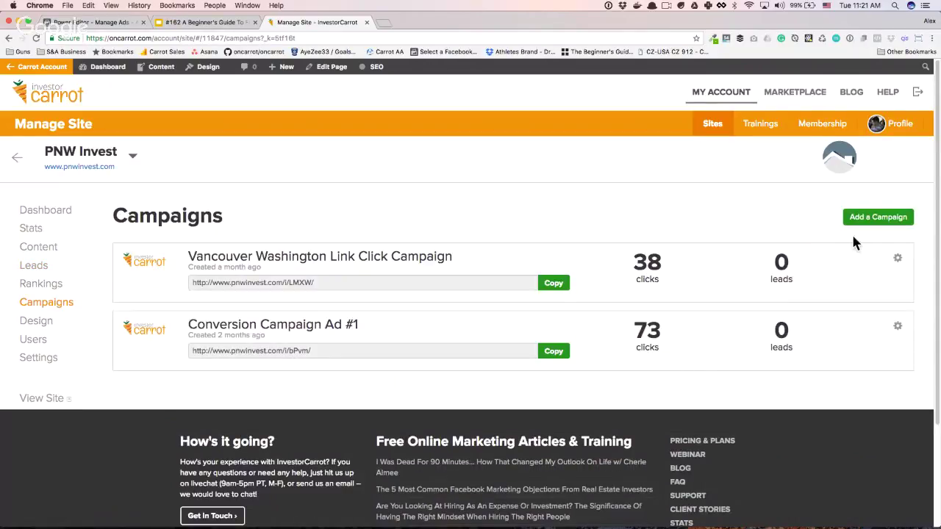
{"action": "left_click", "coordinate": [870, 222]}
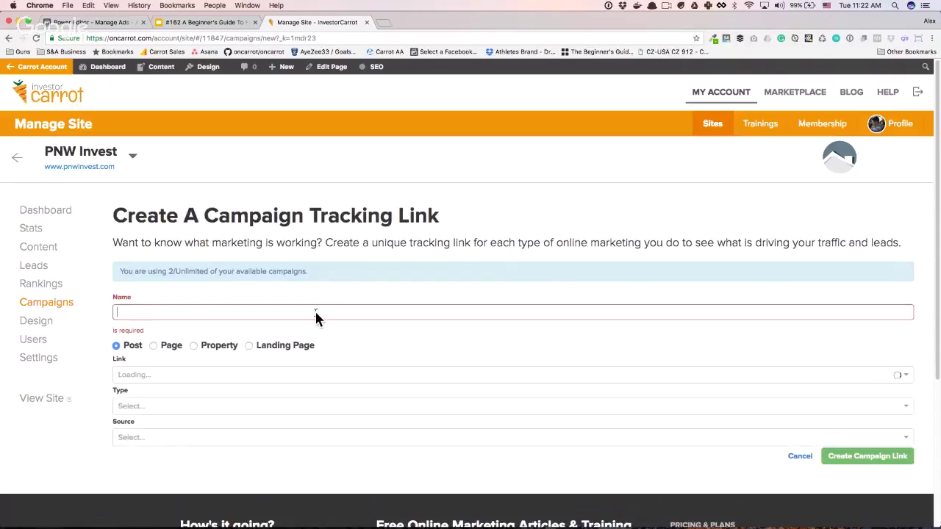
{"action": "left_click", "coordinate": [315, 311]}
{"action": "type", "text": "Vancouver M"}
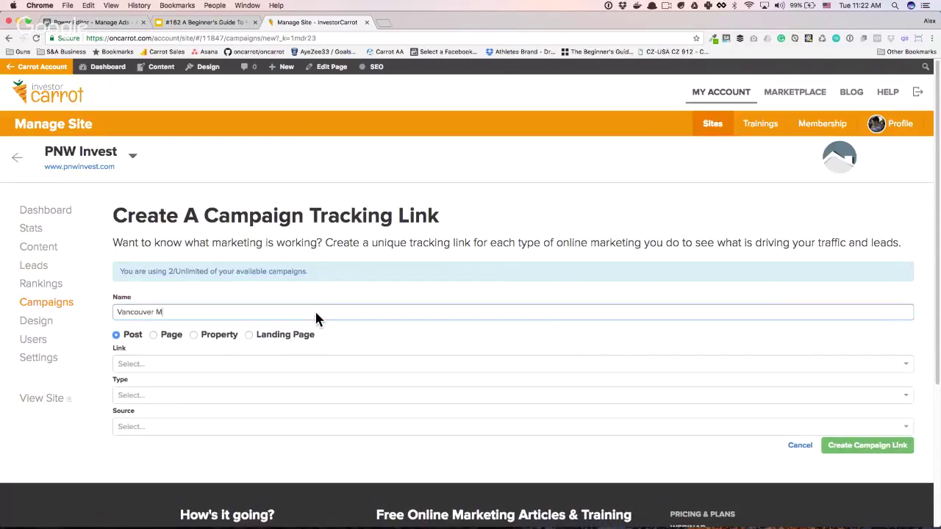
{"action": "type", "text": "arket"}
Step: Set the tracking link's target to a Page and choose the Home page
{"action": "left_click", "coordinate": [329, 367]}
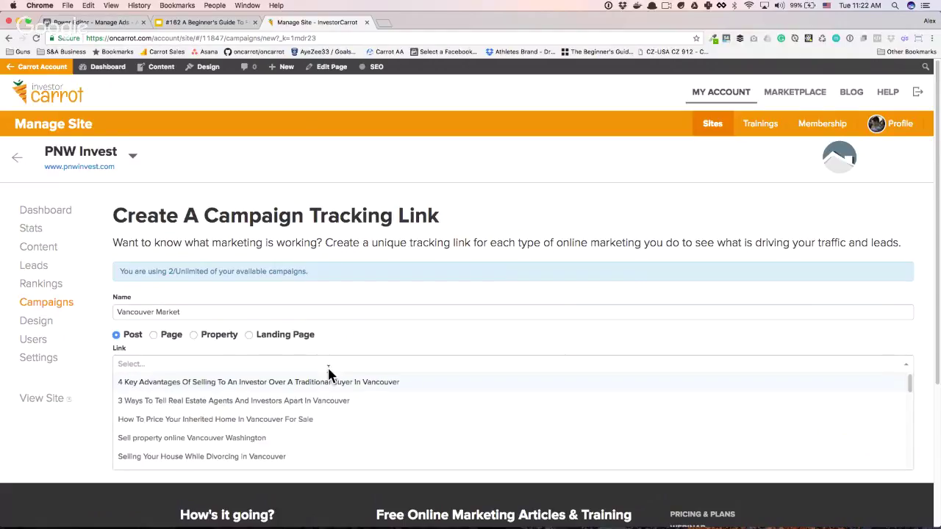
{"action": "left_click", "coordinate": [172, 336]}
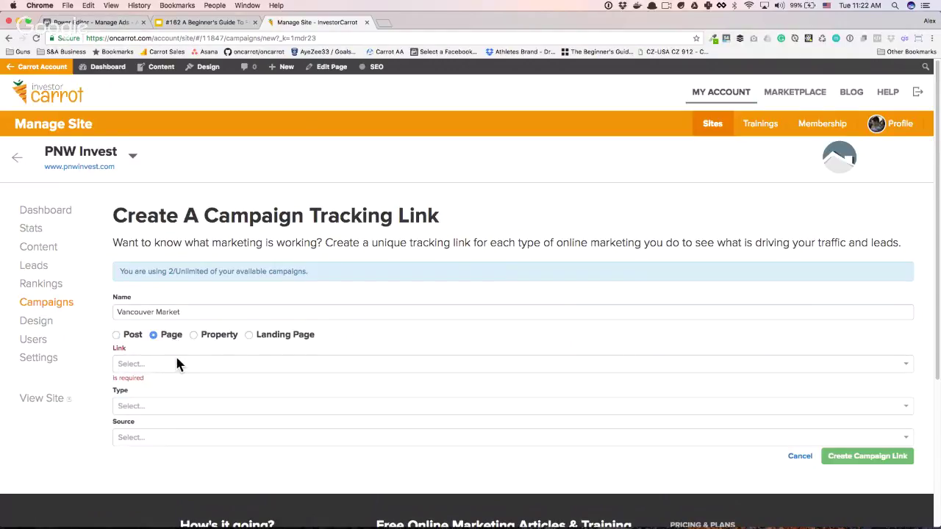
{"action": "left_click", "coordinate": [176, 364]}
{"action": "type", "text": "home"}
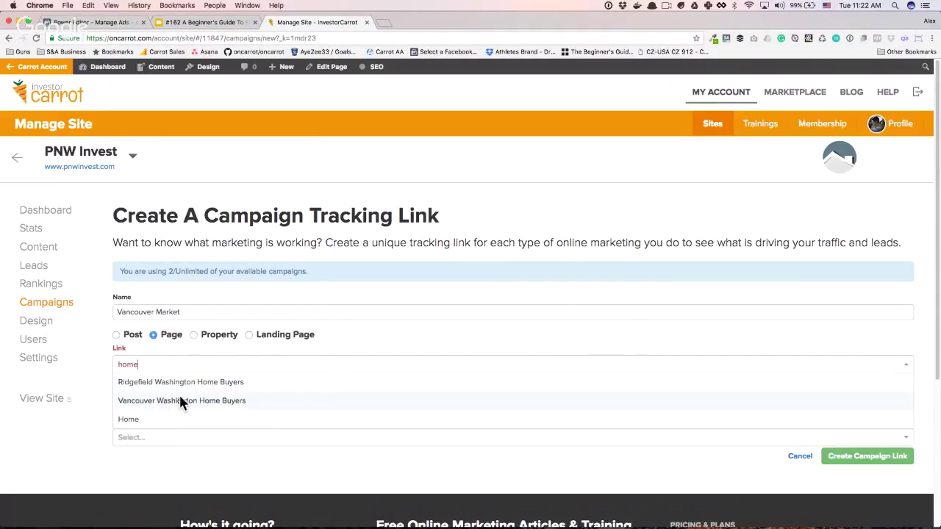
{"action": "left_click", "coordinate": [172, 419]}
Step: Create the campaign link with type PPC Ad and source Facebook, and copy its tracking URL
{"action": "left_click", "coordinate": [170, 396]}
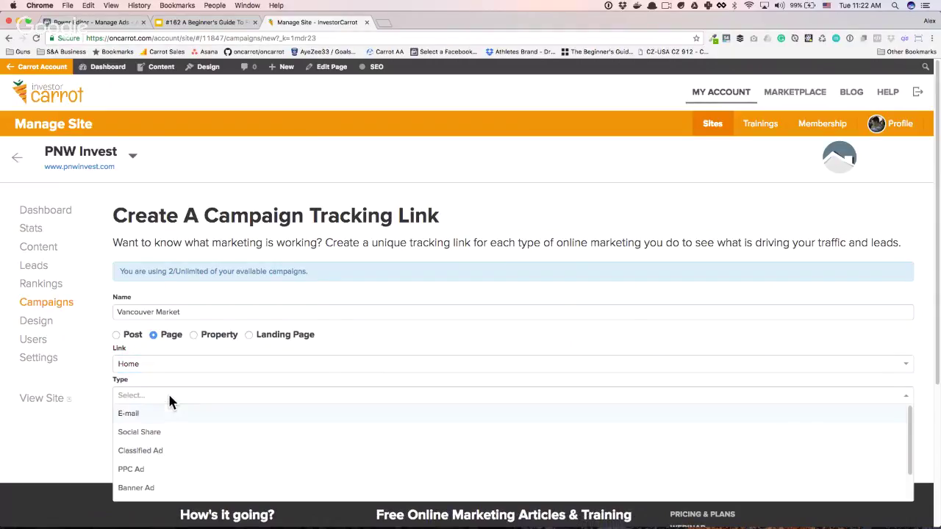
{"action": "left_click", "coordinate": [164, 471]}
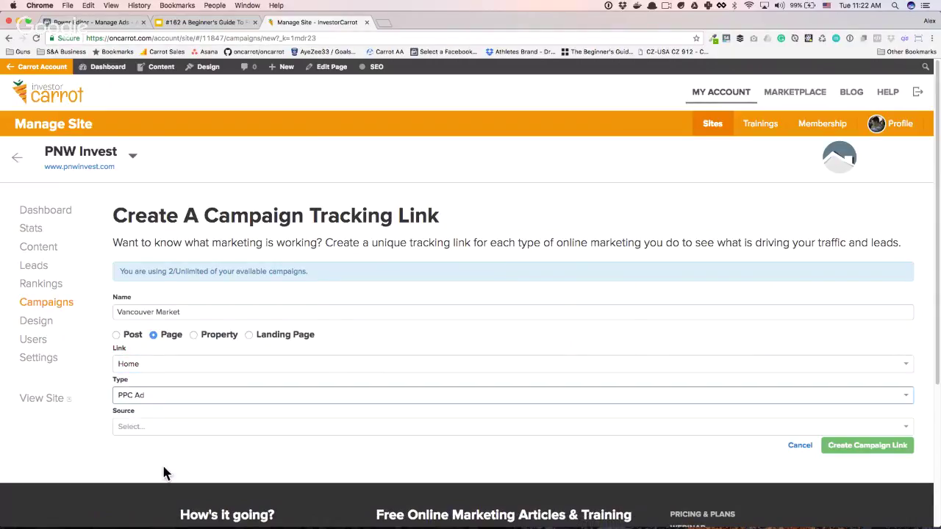
{"action": "left_click", "coordinate": [127, 429]}
{"action": "left_click", "coordinate": [147, 513]}
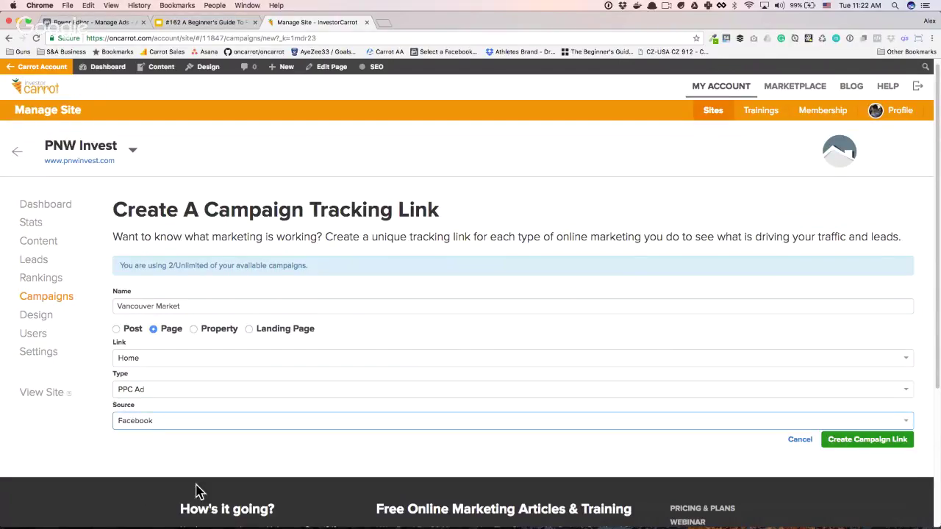
{"action": "left_click", "coordinate": [850, 447]}
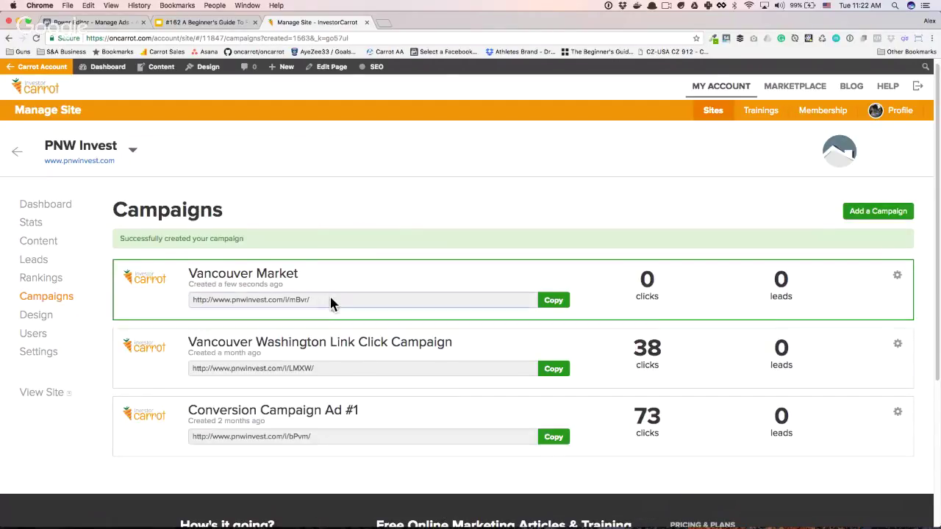
{"action": "left_click", "coordinate": [553, 303]}
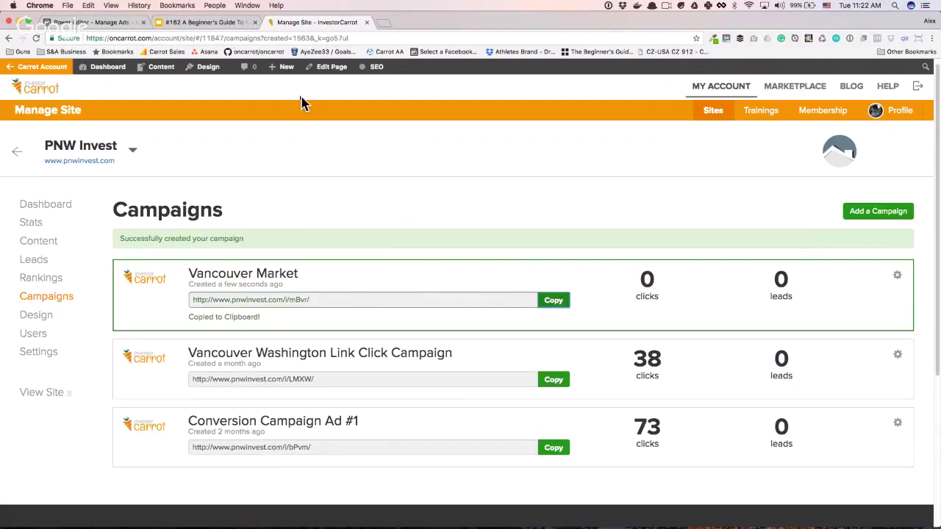
Step: Switch back to Power Editor and close the editing pane of the House Seller Ads ad
{"action": "left_click", "coordinate": [94, 23]}
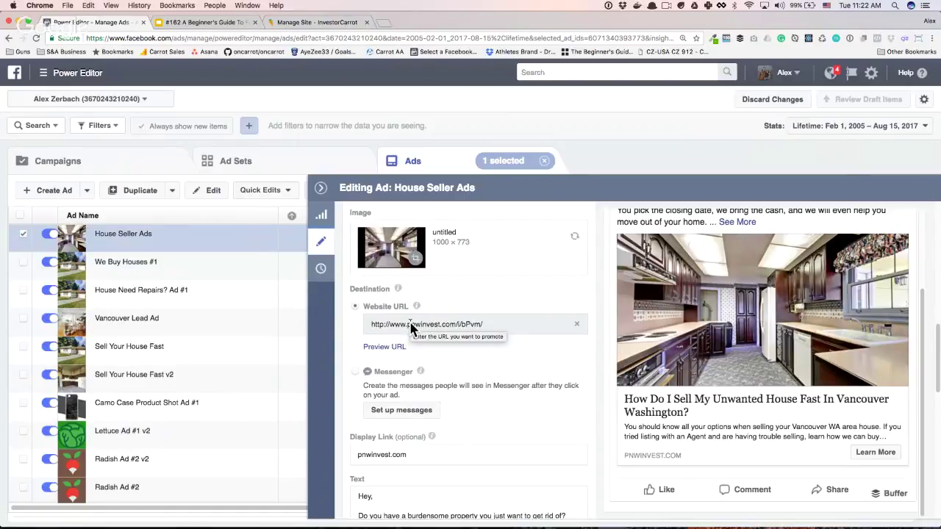
{"action": "left_click", "coordinate": [321, 188]}
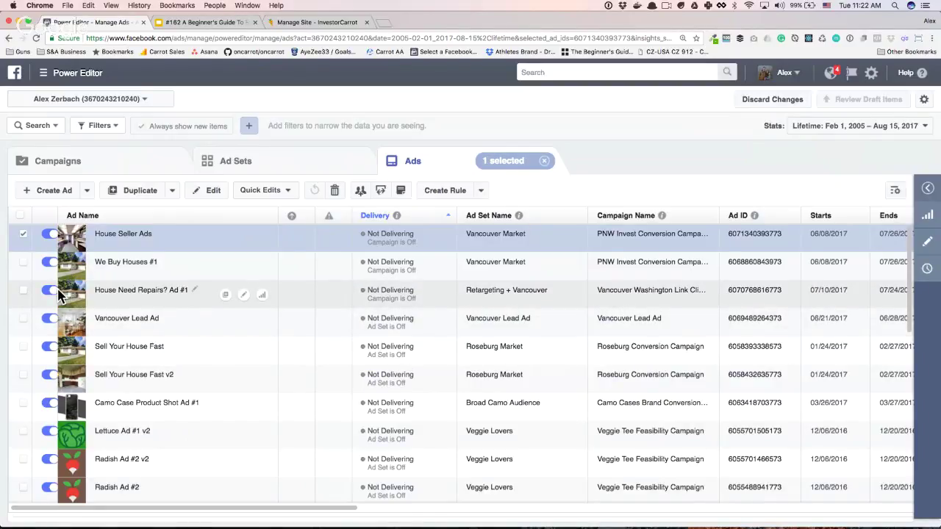
Step: Try selecting We Buy Houses #1 and House Need Repairs? Ad #1 alongside House Seller Ads, and deselect both again
{"action": "left_click", "coordinate": [25, 264]}
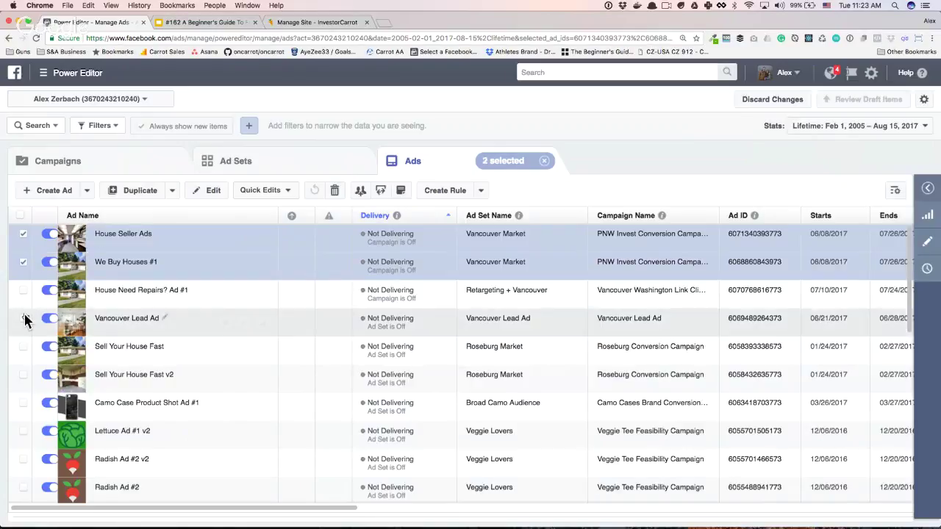
{"action": "left_click", "coordinate": [24, 292]}
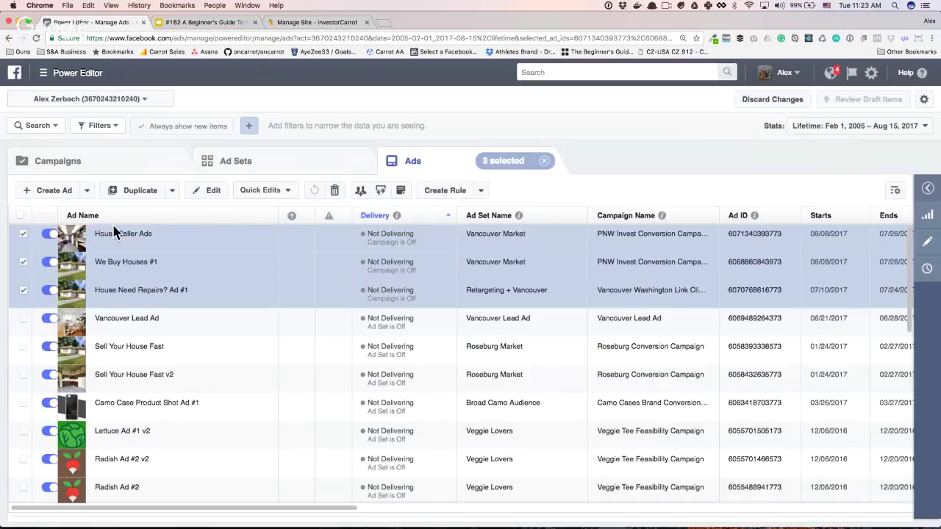
{"action": "left_click", "coordinate": [23, 291]}
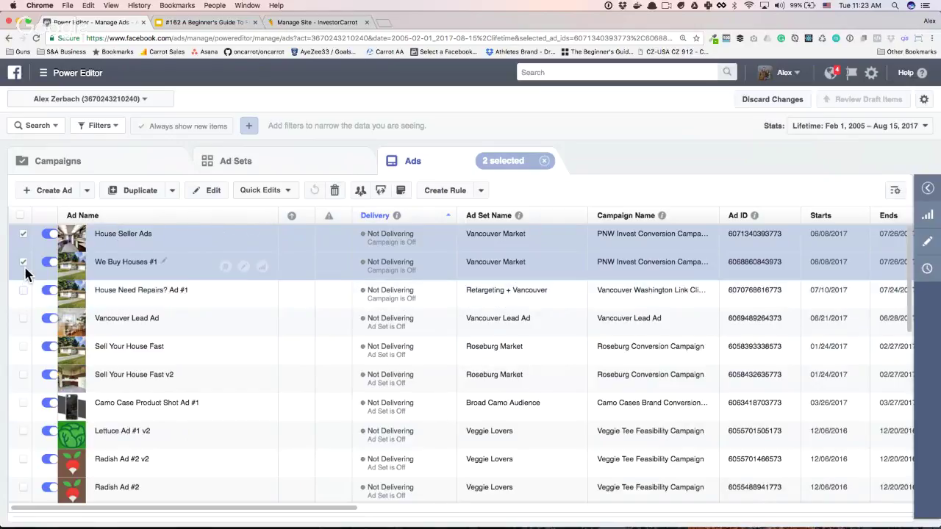
{"action": "left_click", "coordinate": [24, 267]}
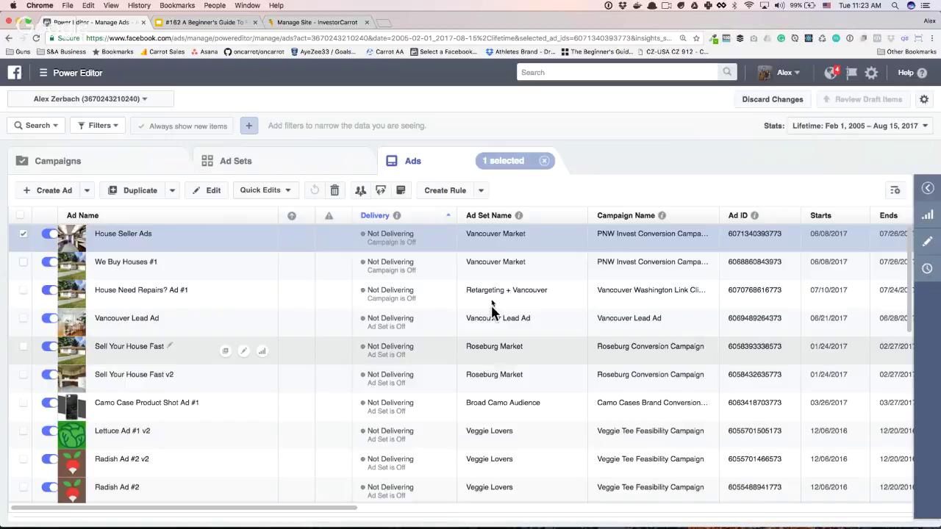
Step: Try a rule that turns off the House Seller Ads ad when Cost Per Result is greater than 2.00, without creating it
{"action": "left_click", "coordinate": [480, 192]}
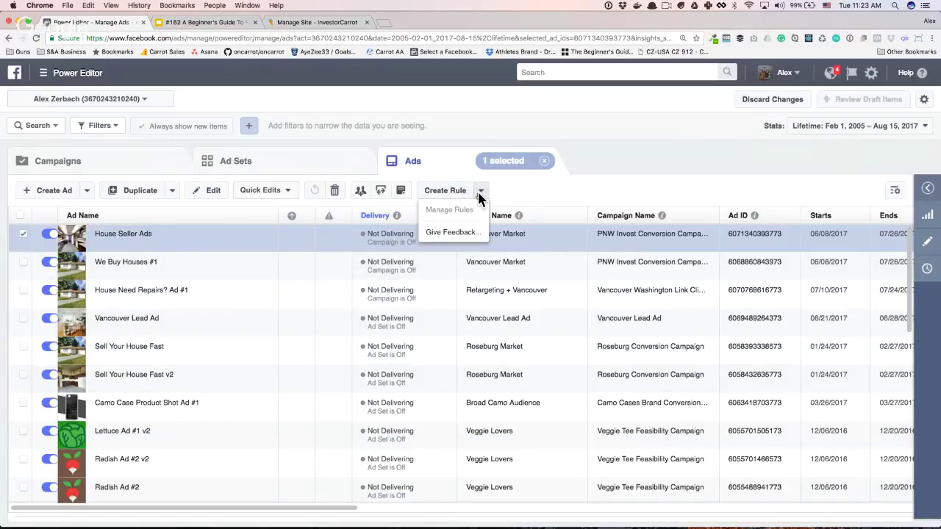
{"action": "left_click", "coordinate": [456, 191]}
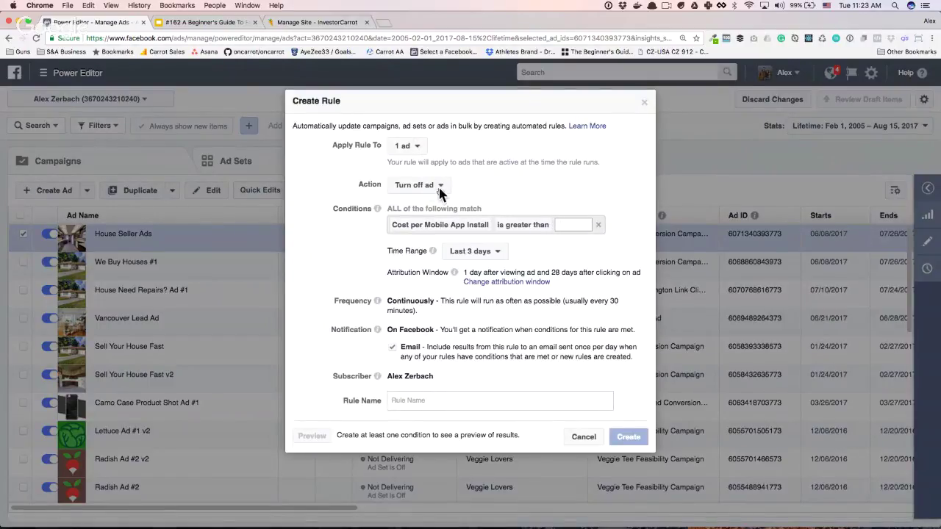
{"action": "left_click", "coordinate": [452, 227]}
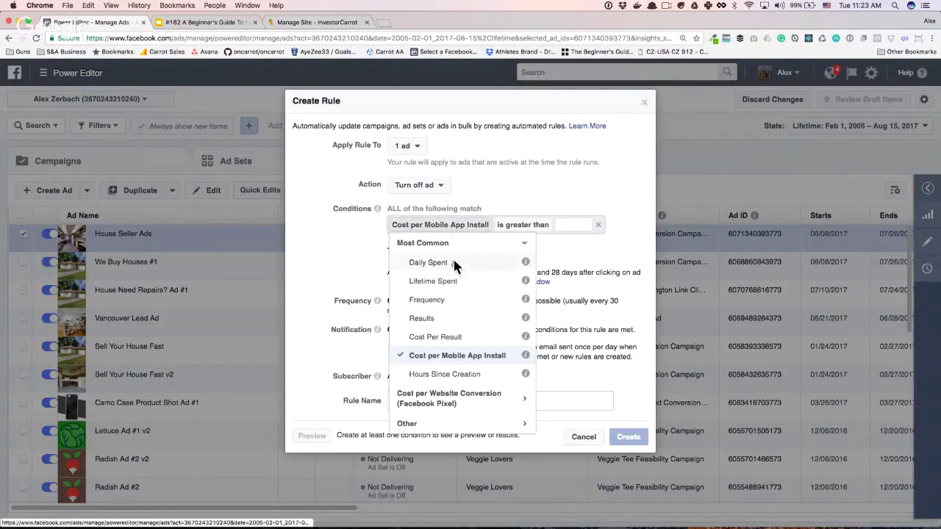
{"action": "left_click", "coordinate": [442, 337]}
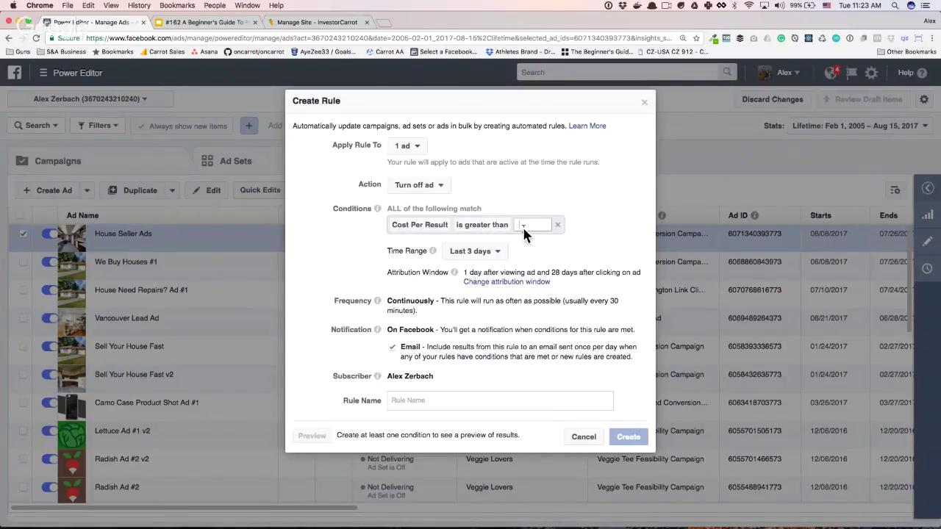
{"action": "type", "text": "2.00"}
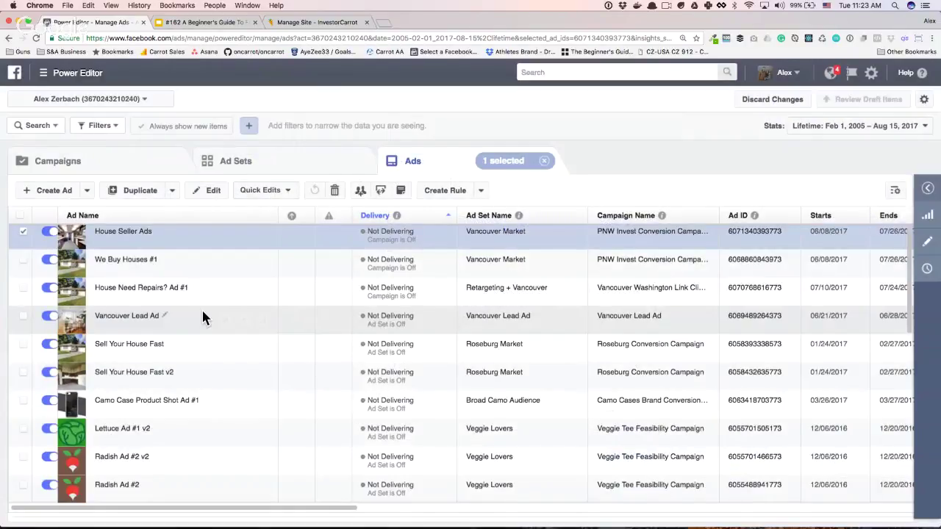
Step: Clear the House Seller Ads selection and open the Sell Your House Fast ad for editing
{"action": "scroll", "coordinate": [142, 322], "scroll_direction": "down", "scroll_amount": 10}
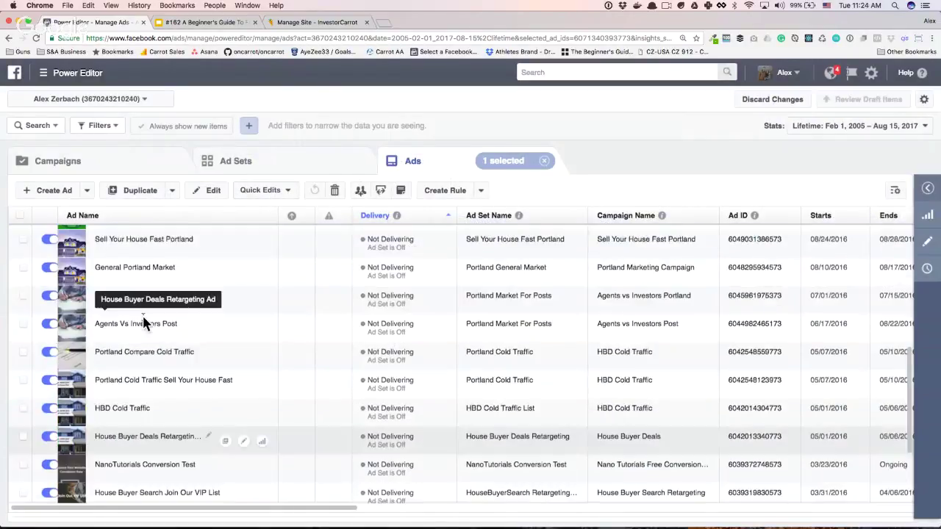
{"action": "scroll", "coordinate": [143, 322], "scroll_direction": "up", "scroll_amount": 7}
{"action": "scroll", "coordinate": [139, 323], "scroll_direction": "up", "scroll_amount": 3}
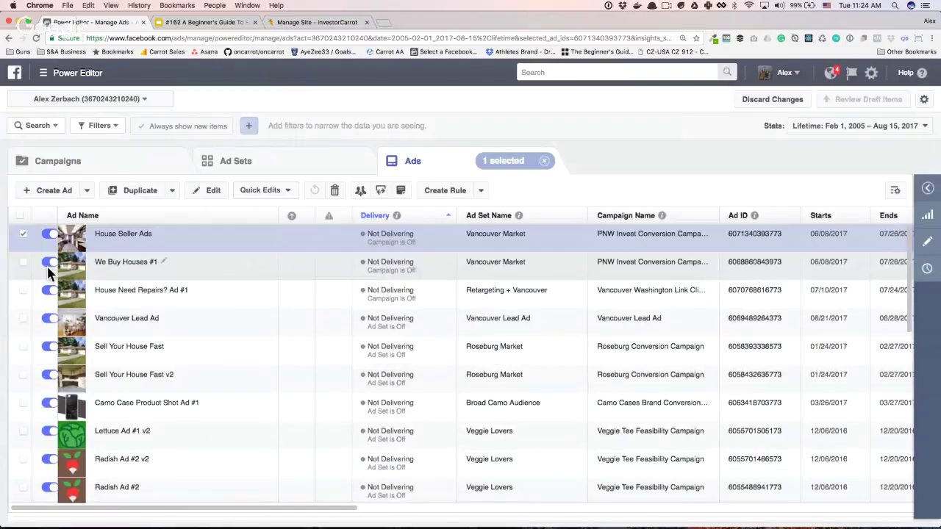
{"action": "left_click", "coordinate": [24, 292]}
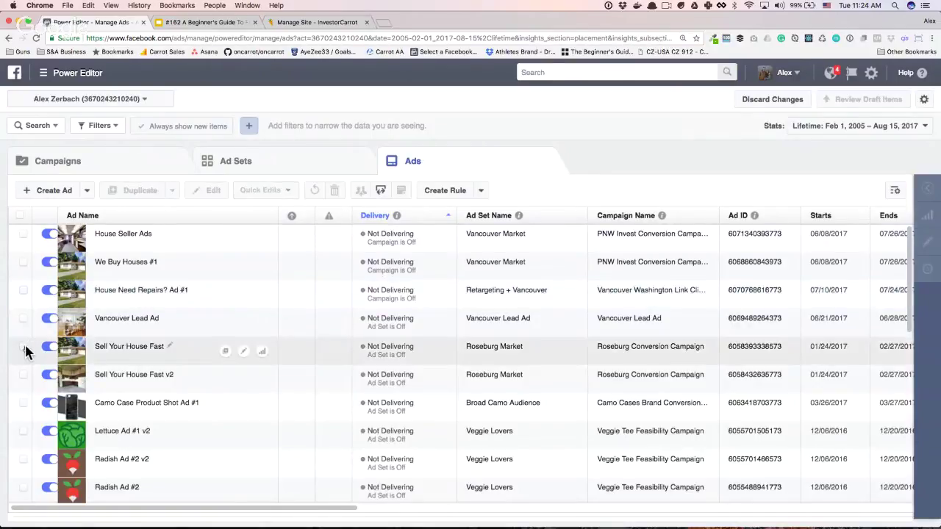
{"action": "left_click", "coordinate": [24, 346]}
{"action": "left_click", "coordinate": [932, 240]}
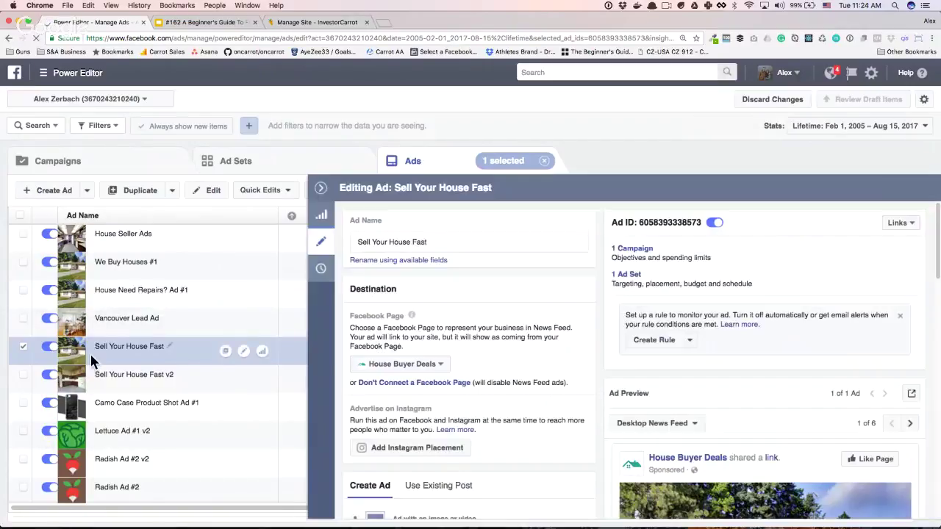
Step: Examine the Sell Your House Fast ad's page, format and image settings along with its desktop news feed preview
{"action": "scroll", "coordinate": [565, 303], "scroll_direction": "down", "scroll_amount": 1}
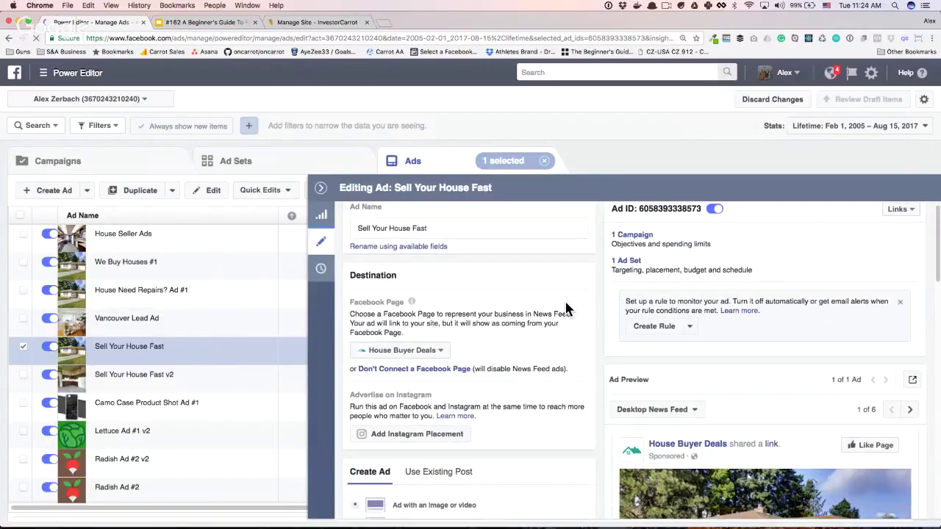
{"action": "scroll", "coordinate": [567, 308], "scroll_direction": "down", "scroll_amount": 2}
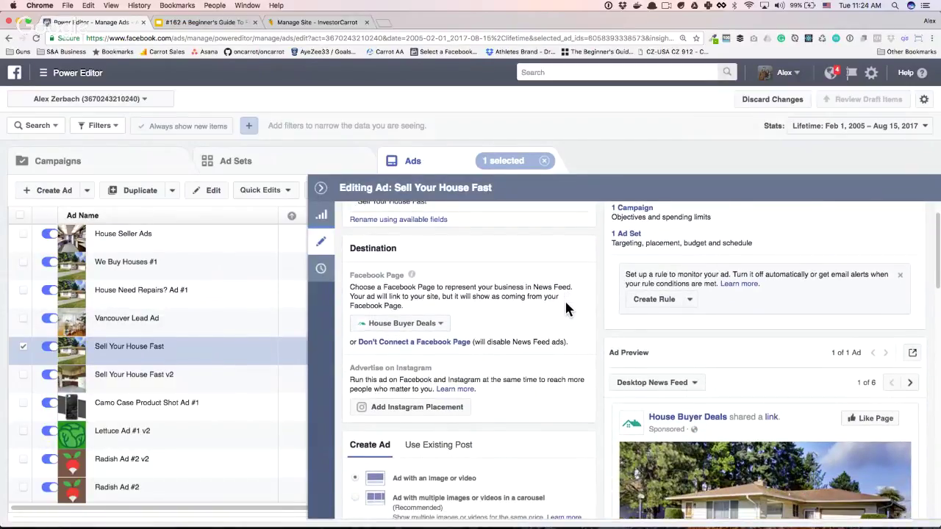
{"action": "scroll", "coordinate": [566, 309], "scroll_direction": "down", "scroll_amount": 1}
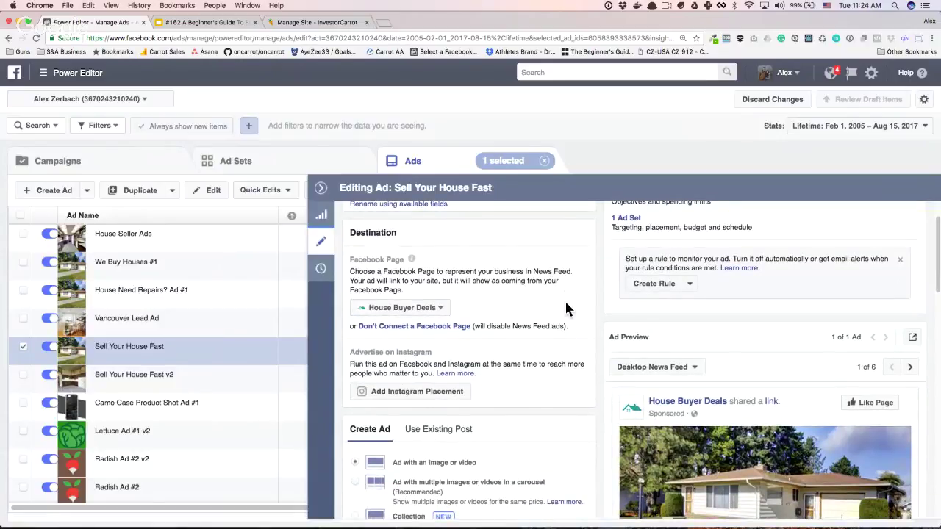
{"action": "scroll", "coordinate": [566, 309], "scroll_direction": "down", "scroll_amount": 4}
{"action": "scroll", "coordinate": [565, 308], "scroll_direction": "down", "scroll_amount": 1}
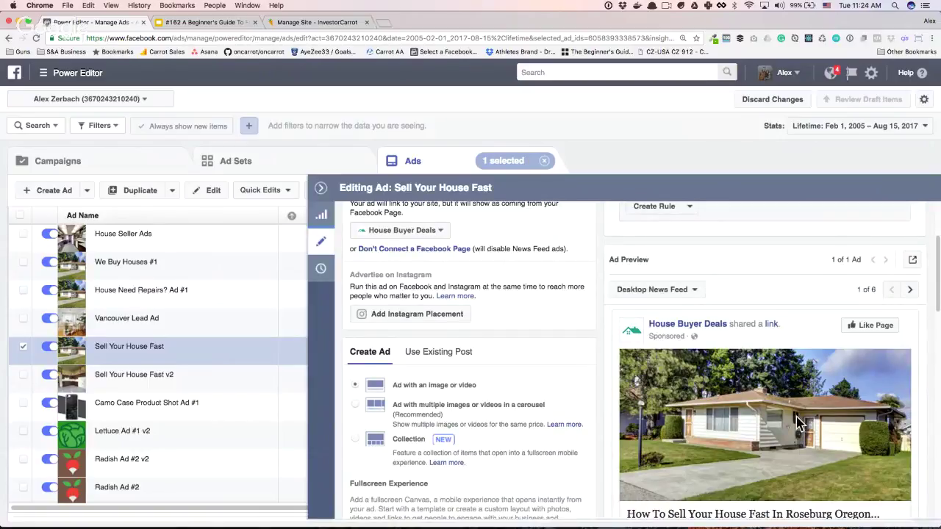
{"action": "scroll", "coordinate": [797, 423], "scroll_direction": "down", "scroll_amount": 6}
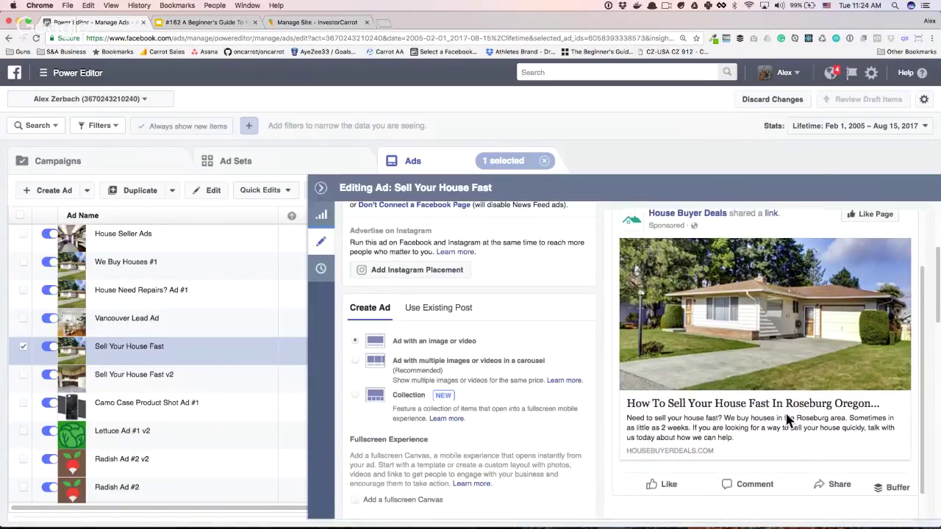
{"action": "scroll", "coordinate": [787, 419], "scroll_direction": "up", "scroll_amount": 2}
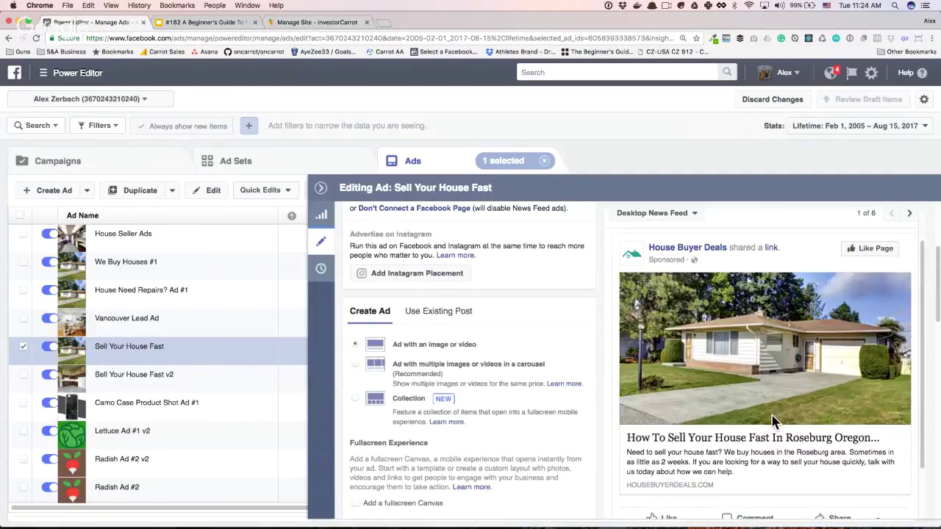
{"action": "scroll", "coordinate": [775, 422], "scroll_direction": "down", "scroll_amount": 1}
{"action": "scroll", "coordinate": [774, 421], "scroll_direction": "down", "scroll_amount": 1}
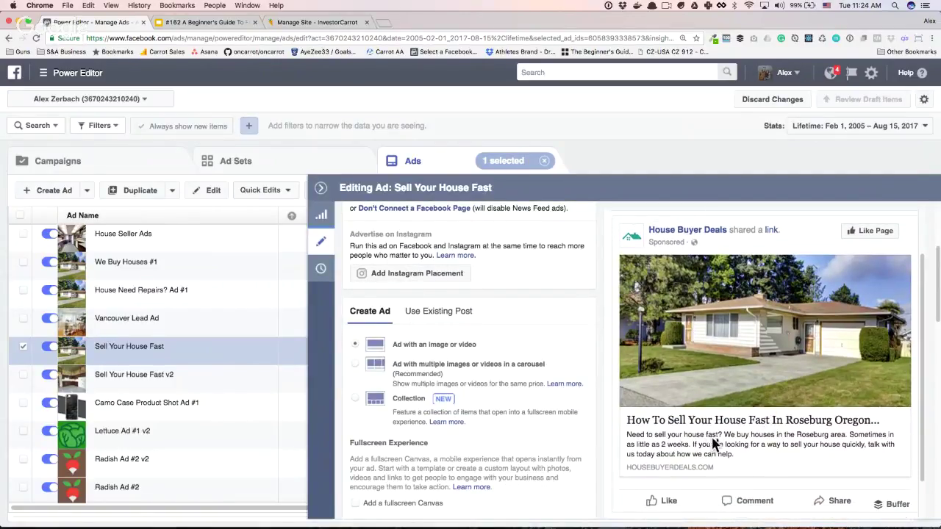
{"action": "scroll", "coordinate": [718, 445], "scroll_direction": "down", "scroll_amount": 1}
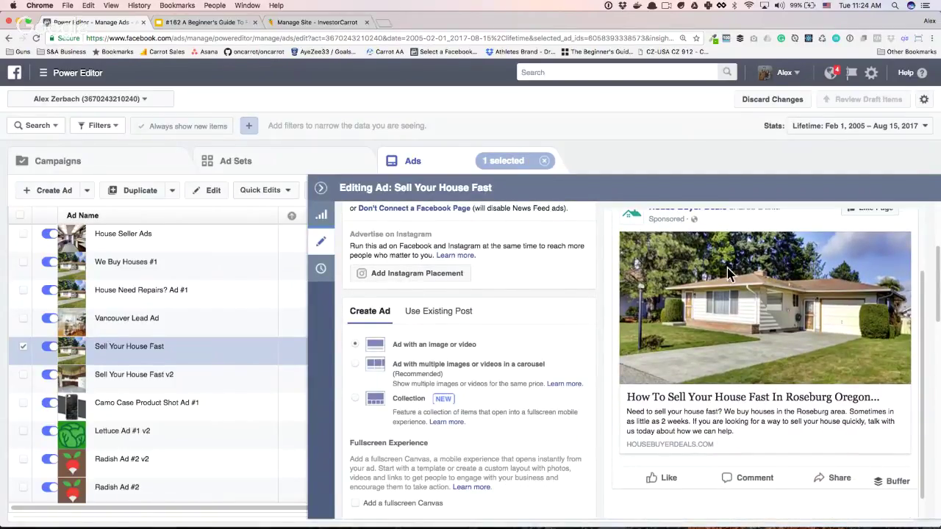
{"action": "scroll", "coordinate": [726, 278], "scroll_direction": "down", "scroll_amount": 2}
{"action": "scroll", "coordinate": [726, 279], "scroll_direction": "down", "scroll_amount": 3}
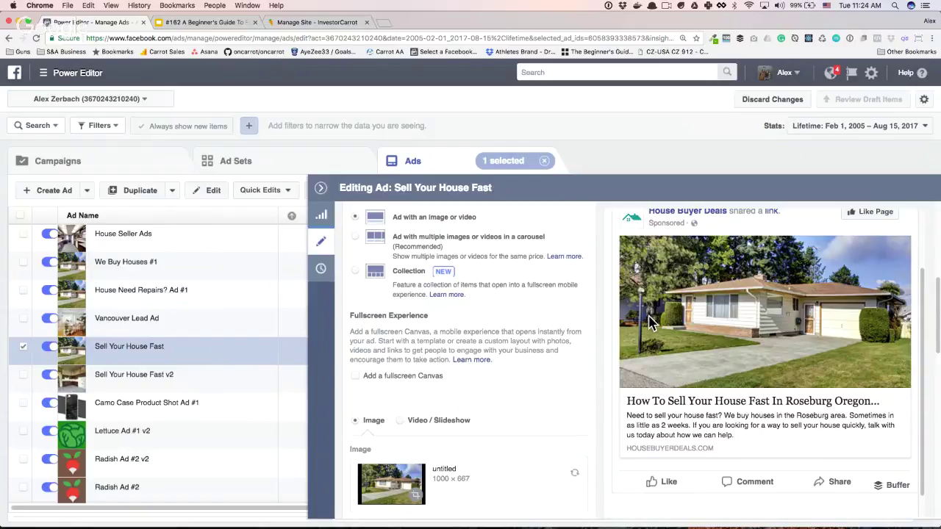
{"action": "scroll", "coordinate": [545, 346], "scroll_direction": "up", "scroll_amount": 2}
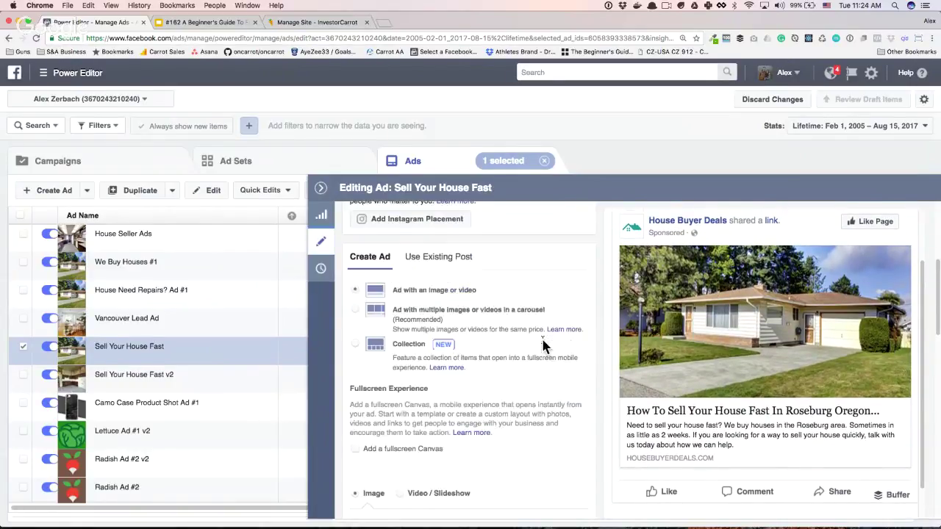
{"action": "scroll", "coordinate": [544, 346], "scroll_direction": "up", "scroll_amount": 5}
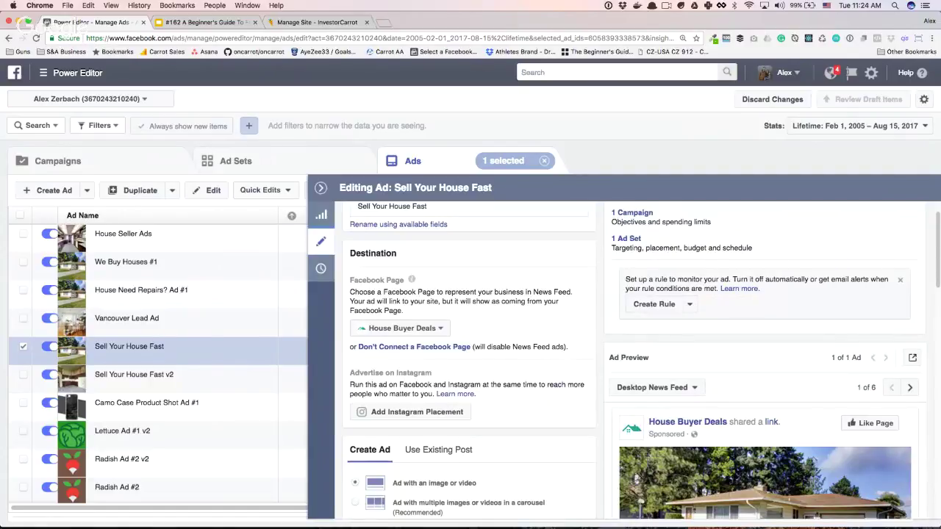
Step: Deselect the Sell Your House Fast ad and set the stats date range to Last 7 days
{"action": "left_click", "coordinate": [25, 352]}
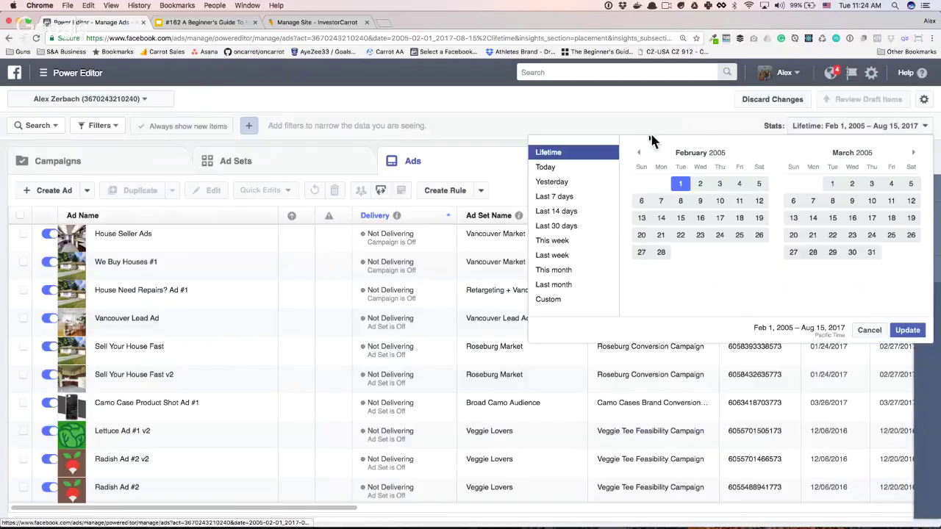
{"action": "left_click", "coordinate": [581, 197]}
{"action": "left_click", "coordinate": [904, 330]}
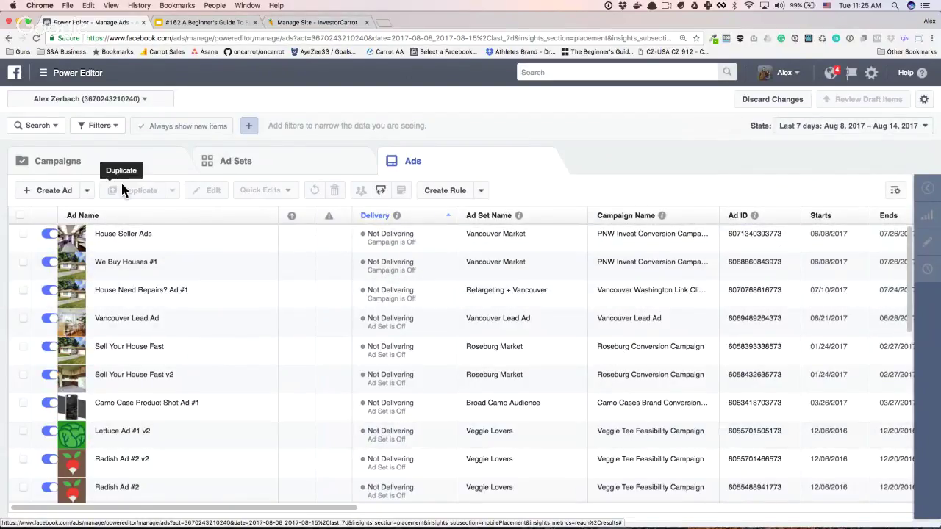
Step: Show the campaigns level and check its stats date range setting
{"action": "left_click", "coordinate": [34, 161]}
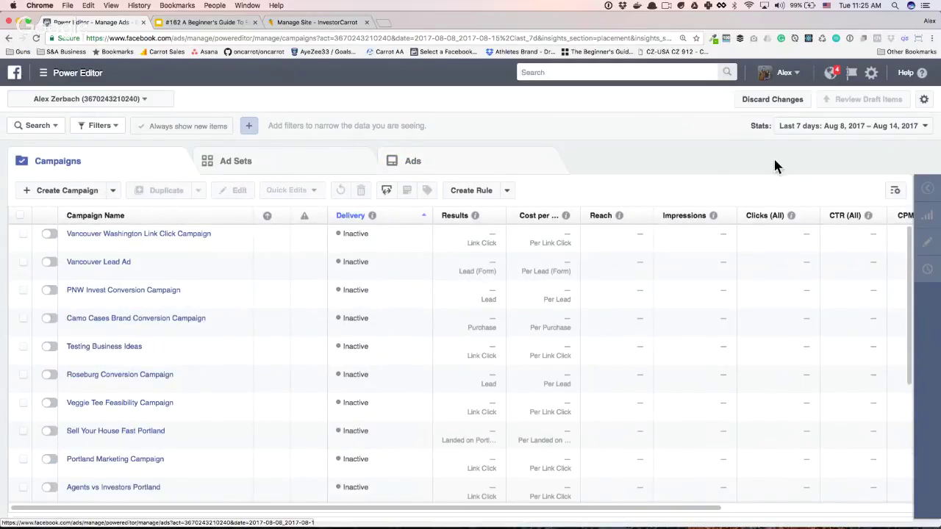
{"action": "left_click", "coordinate": [805, 130]}
{"action": "left_click", "coordinate": [804, 130]}
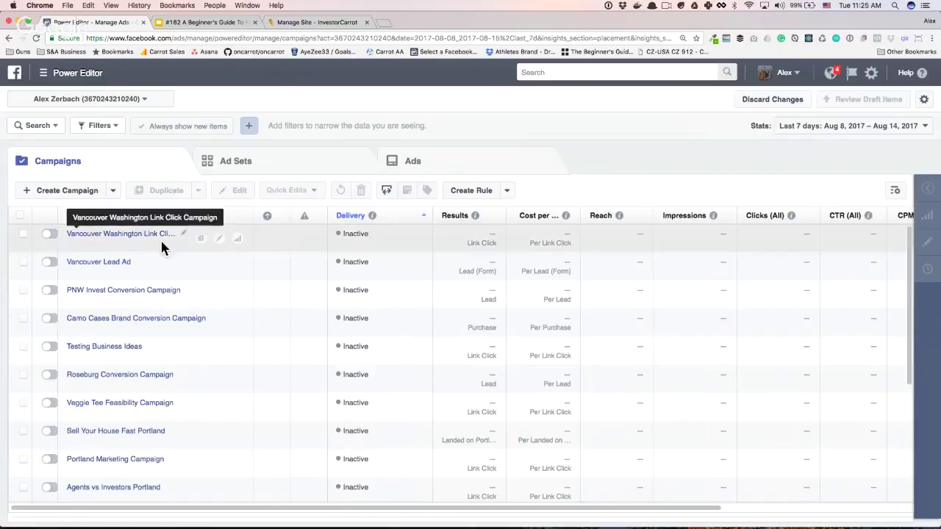
Step: Turn on the Vancouver Washington Link Click Campaign and review its draft status change without confirming it
{"action": "left_click", "coordinate": [49, 234]}
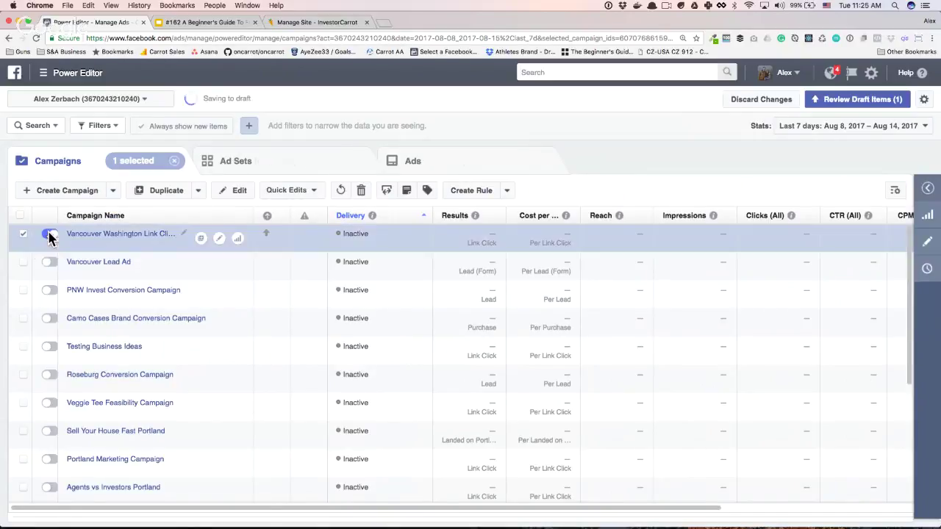
{"action": "left_click", "coordinate": [877, 105]}
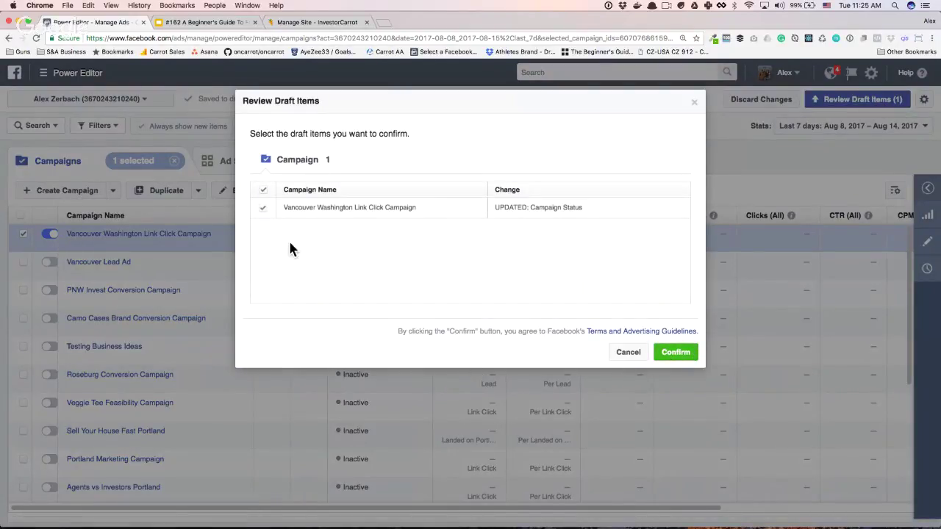
{"action": "left_click", "coordinate": [627, 356]}
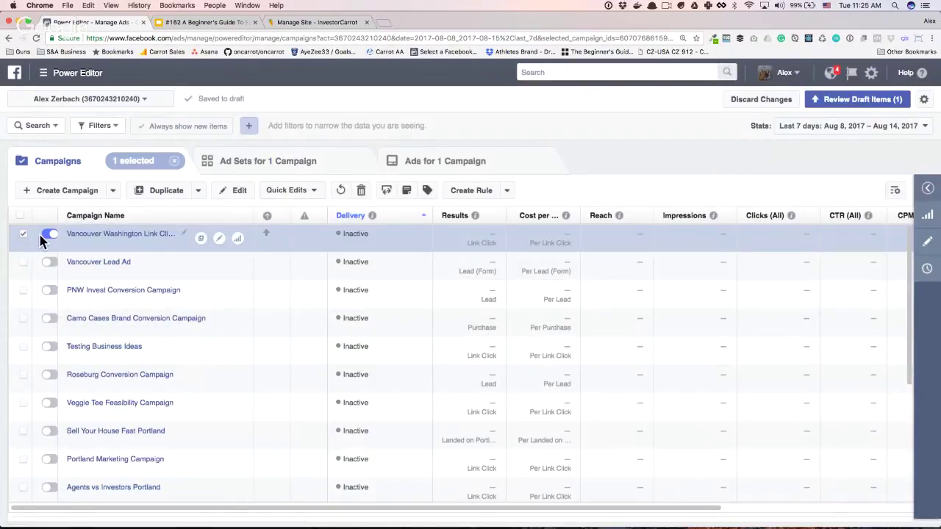
Step: Discard all unpublished draft changes in the ad account
{"action": "left_click", "coordinate": [768, 103]}
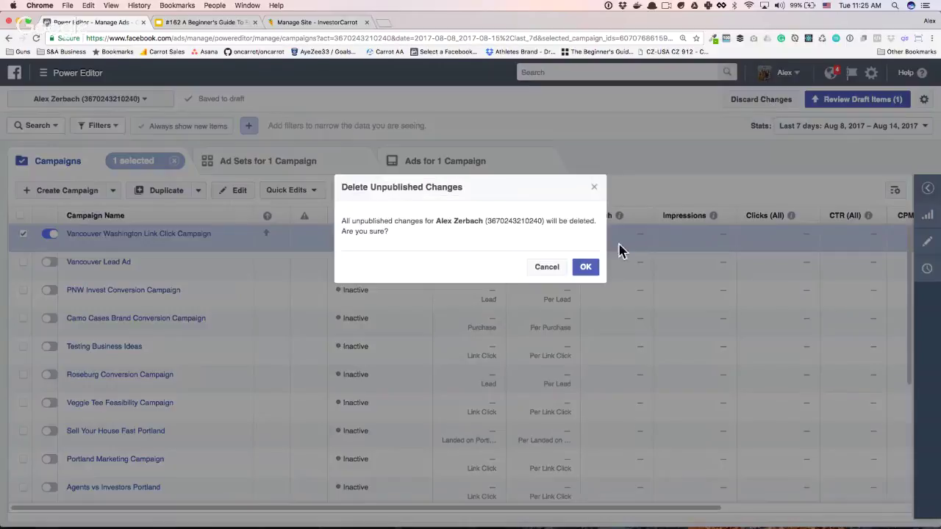
{"action": "left_click", "coordinate": [586, 269]}
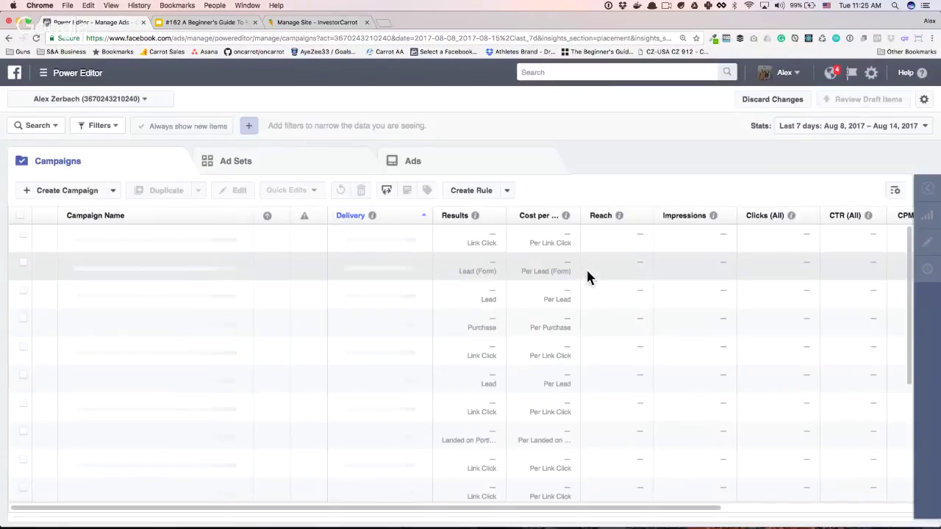
Step: Turn on the Vancouver Washington Link Click Campaign and discard the unpublished draft change
{"action": "left_click", "coordinate": [47, 236]}
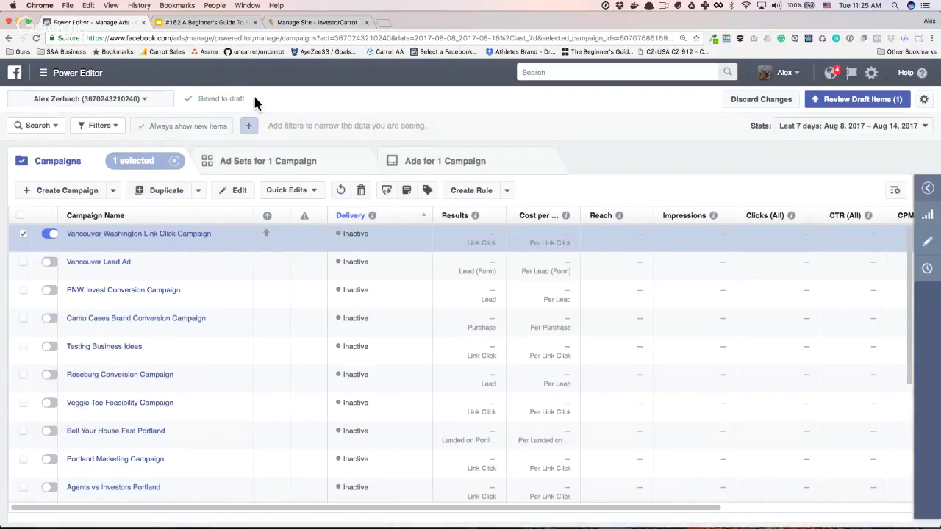
{"action": "left_click", "coordinate": [784, 98]}
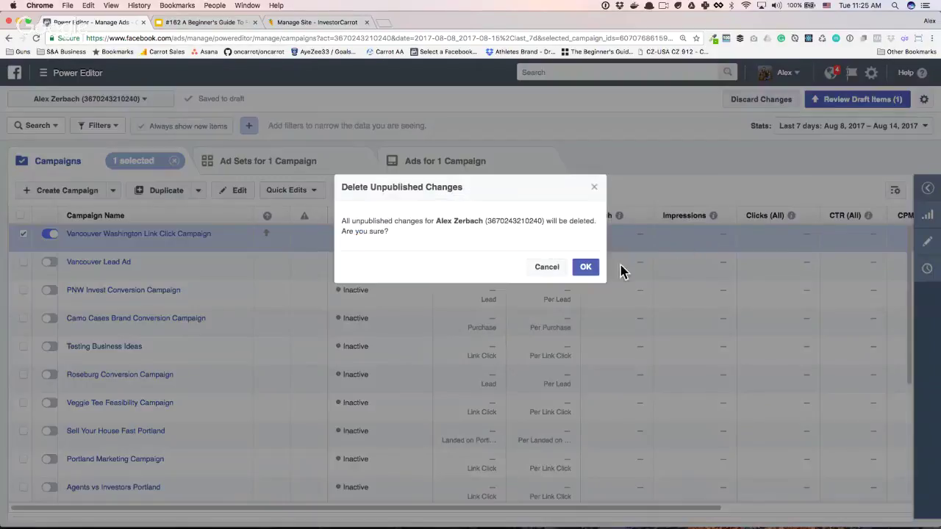
{"action": "left_click", "coordinate": [586, 267]}
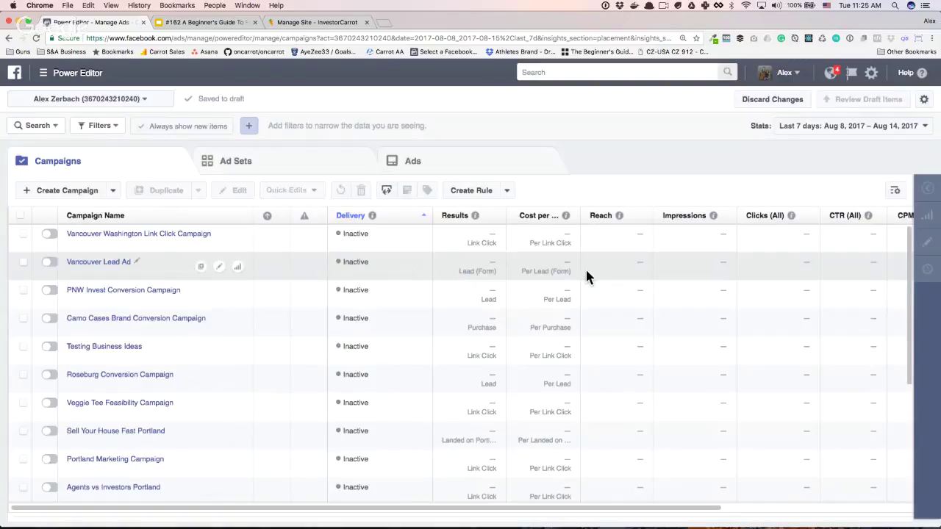
{"action": "left_click", "coordinate": [24, 236]}
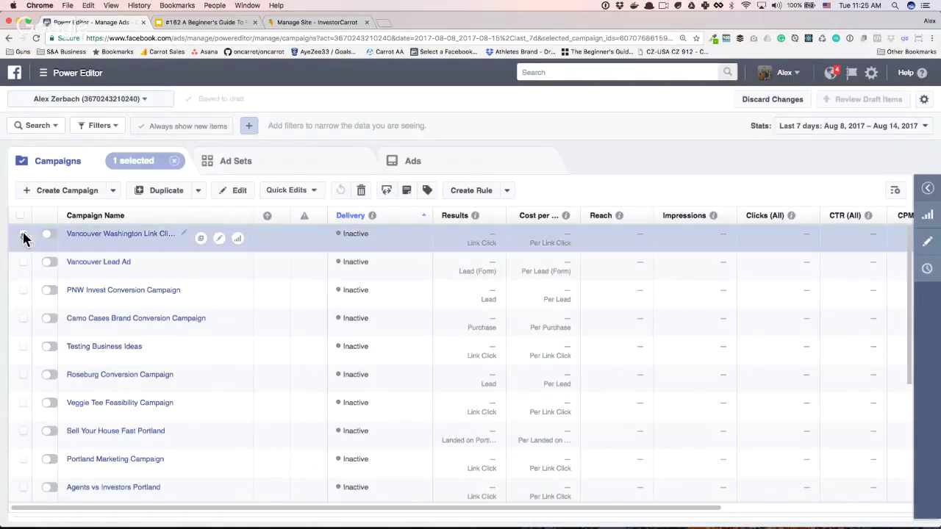
{"action": "left_click", "coordinate": [160, 192]}
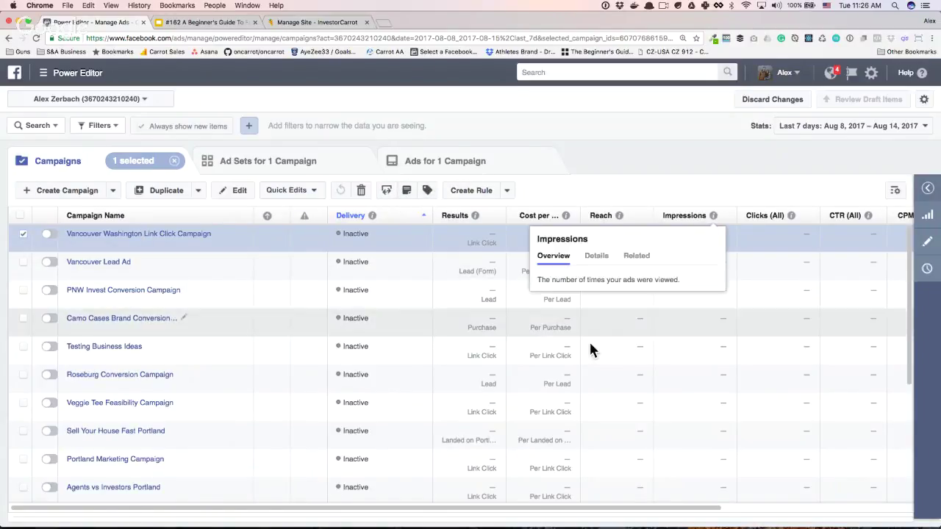
{"action": "scroll", "coordinate": [580, 346], "scroll_direction": "down", "scroll_amount": 2}
{"action": "scroll", "coordinate": [567, 353], "scroll_direction": "up", "scroll_amount": 3}
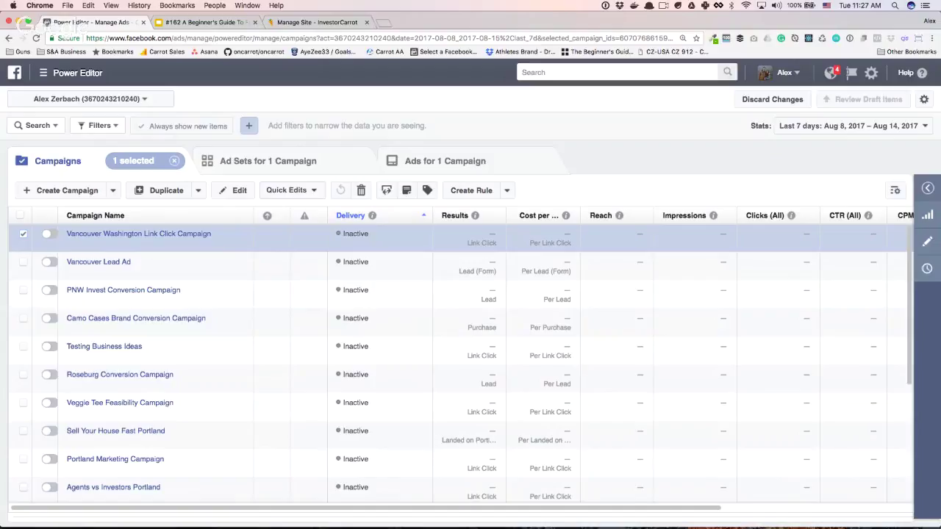
{"action": "left_click", "coordinate": [24, 236]}
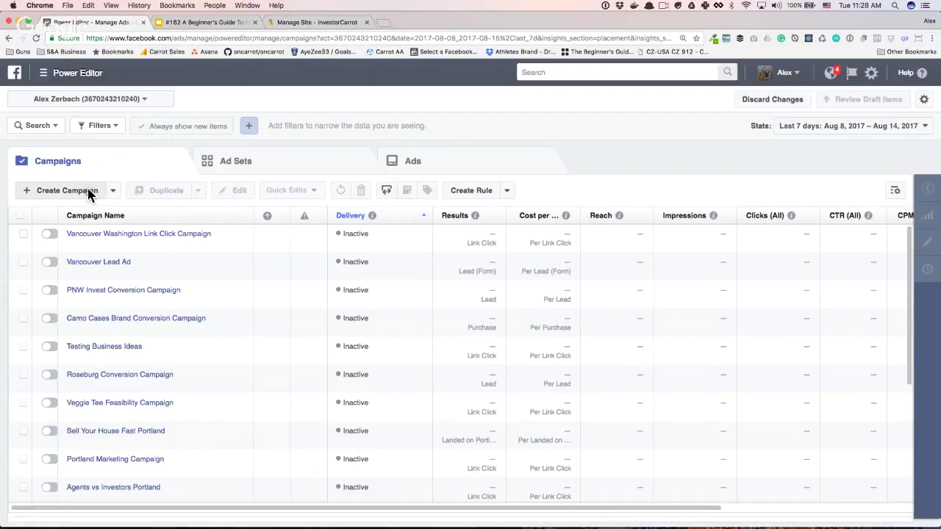
Step: Start a new campaign named Coaching Call - Vancouver Market with the Auction buying type
{"action": "left_click", "coordinate": [67, 191]}
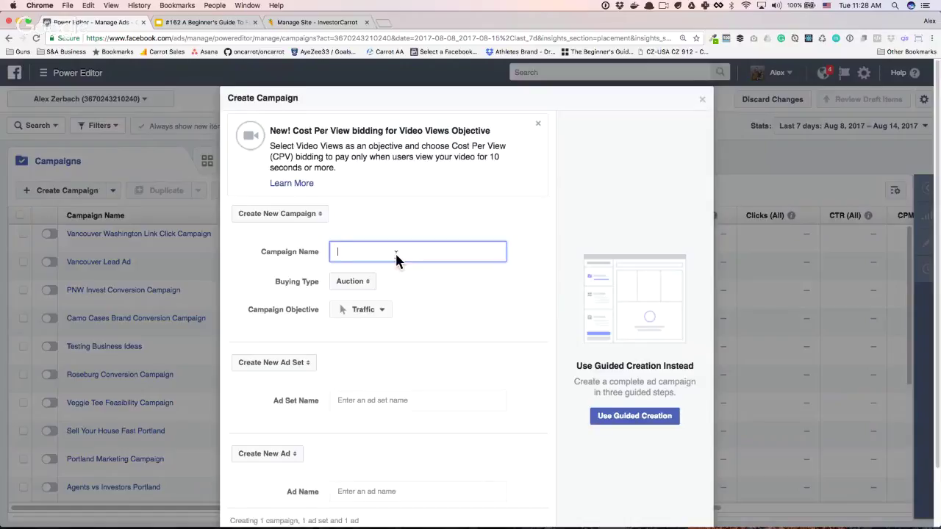
{"action": "type", "text": "Coaching Call -"}
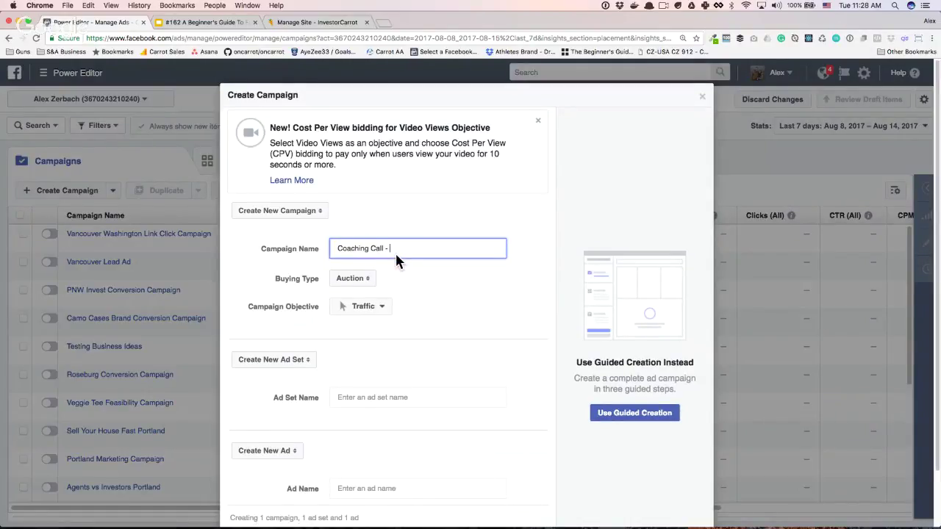
{"action": "type", "text": " Vancouver Market"}
{"action": "left_click", "coordinate": [363, 278]}
{"action": "left_click", "coordinate": [363, 278]}
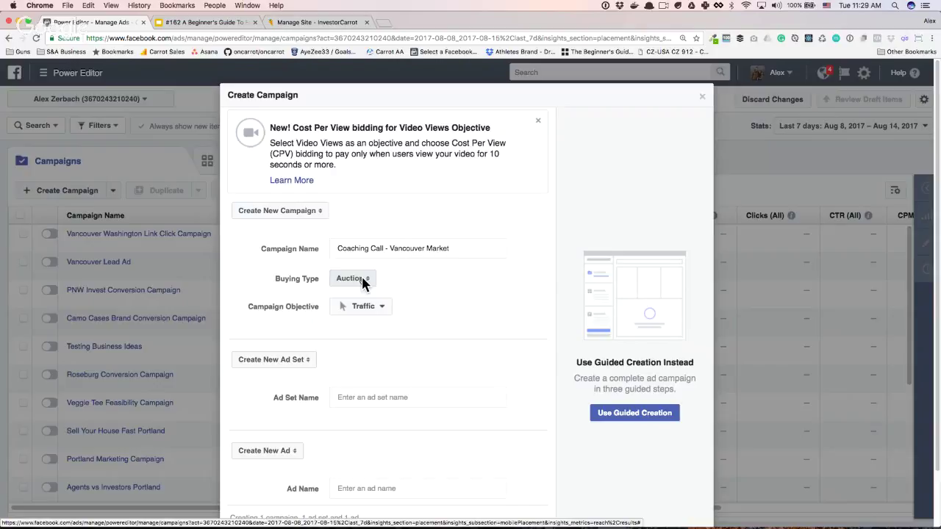
Step: Look through the awareness, consideration and conversion objectives and choose Traffic as the campaign objective
{"action": "left_click", "coordinate": [380, 306]}
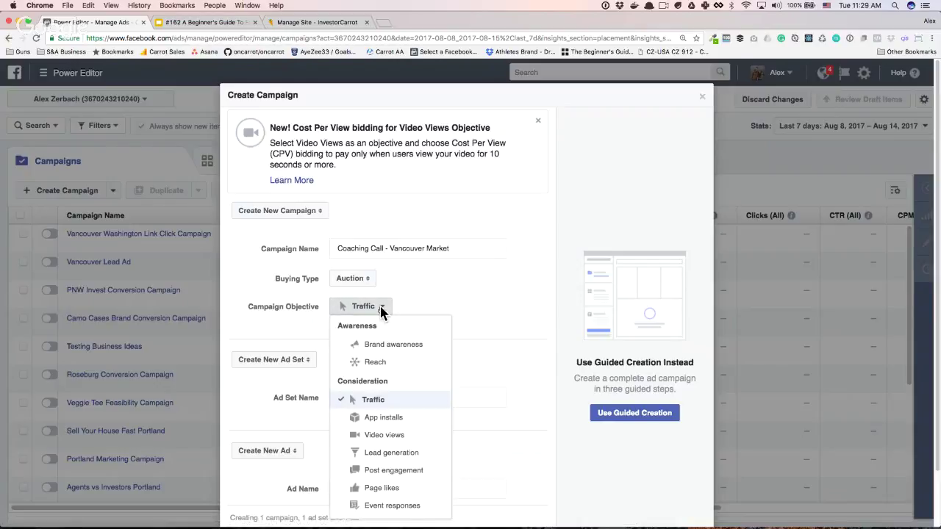
{"action": "scroll", "coordinate": [283, 314], "scroll_direction": "down", "scroll_amount": 1}
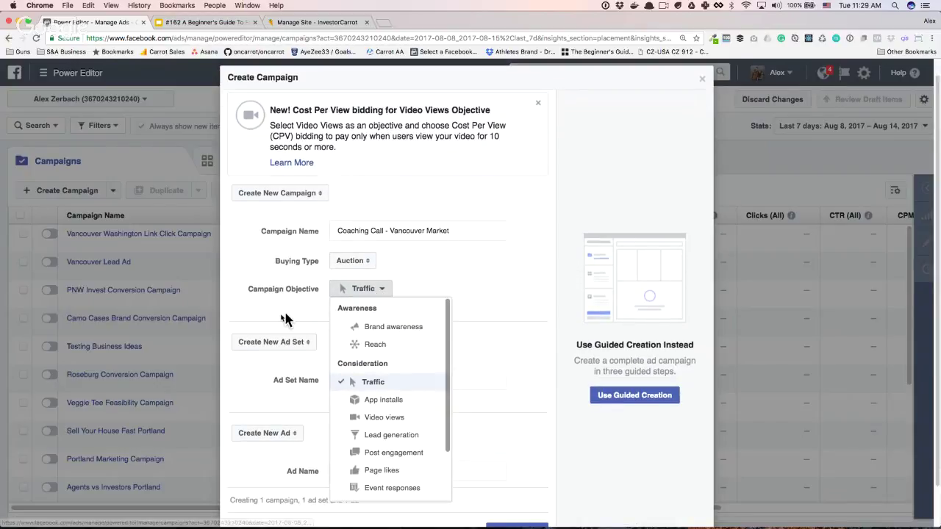
{"action": "scroll", "coordinate": [287, 319], "scroll_direction": "down", "scroll_amount": 3}
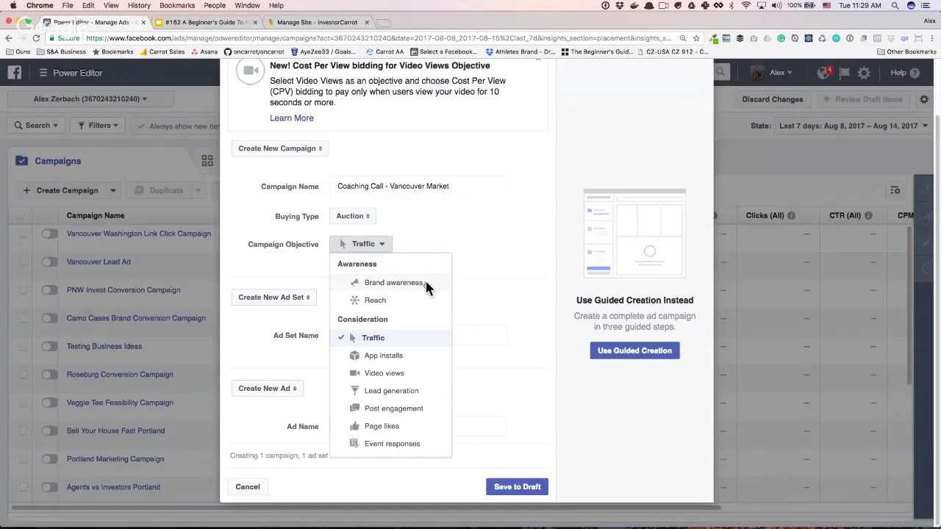
{"action": "scroll", "coordinate": [425, 283], "scroll_direction": "down", "scroll_amount": 2}
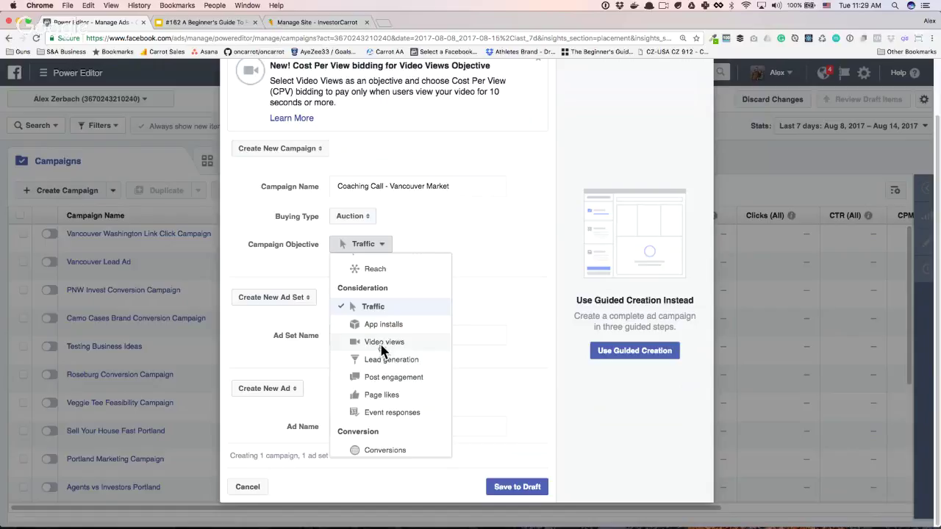
{"action": "scroll", "coordinate": [383, 353], "scroll_direction": "down", "scroll_amount": 2}
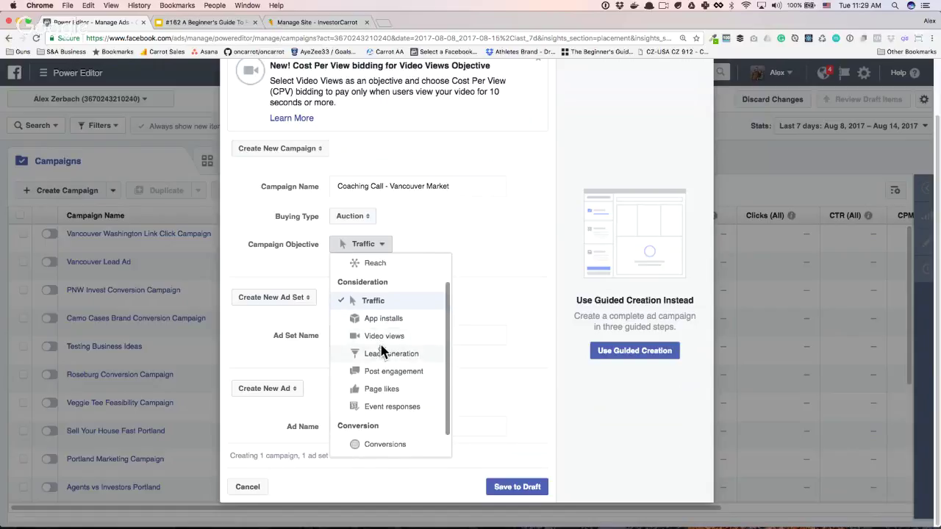
{"action": "scroll", "coordinate": [395, 386], "scroll_direction": "down", "scroll_amount": 2}
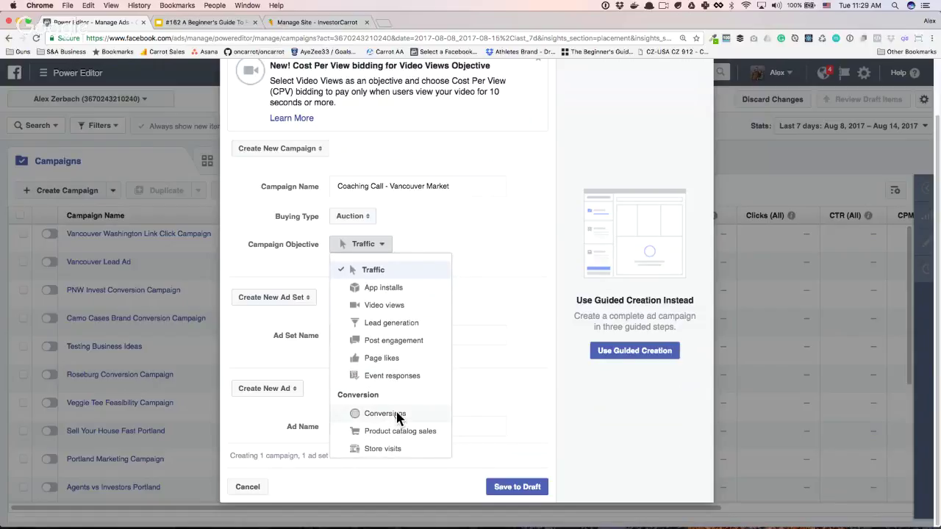
{"action": "scroll", "coordinate": [389, 397], "scroll_direction": "up", "scroll_amount": 3}
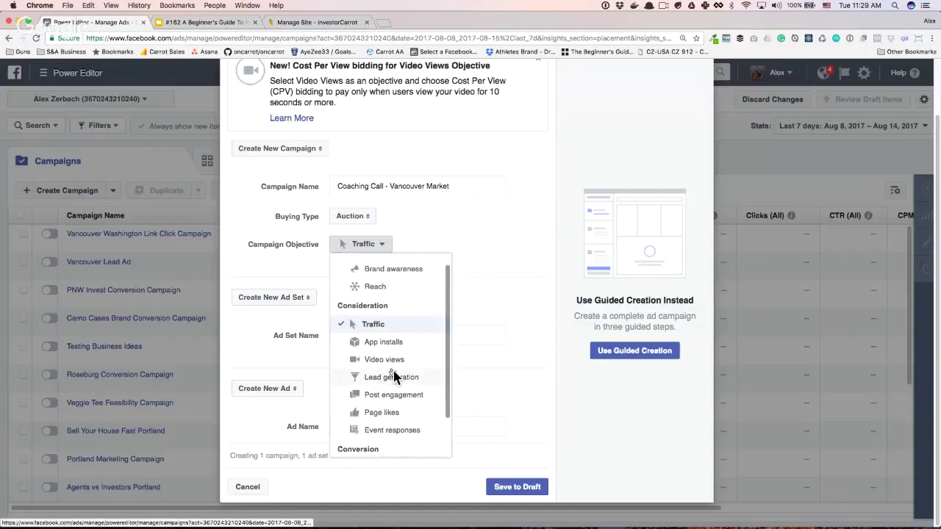
{"action": "left_click", "coordinate": [379, 328]}
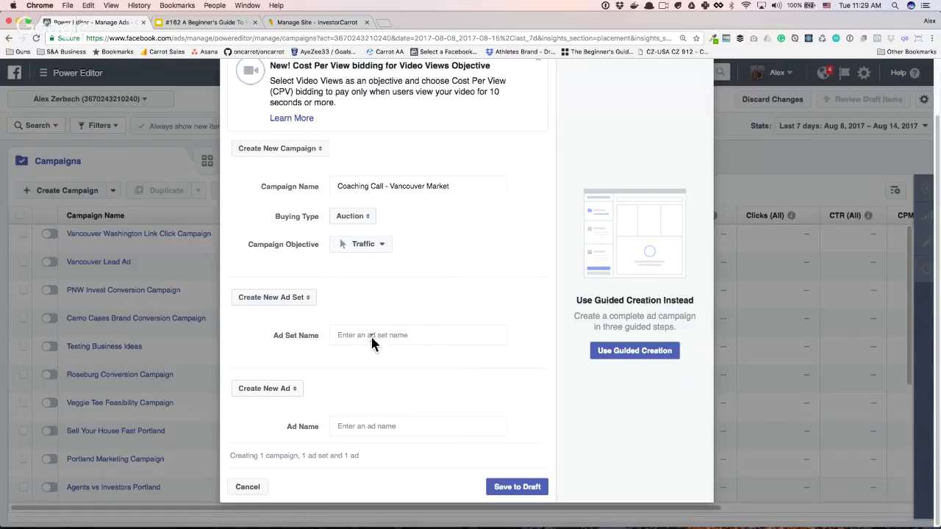
Step: Create a new ad set in the campaign named Vancouver Market + People who came to my site
{"action": "left_click", "coordinate": [374, 338]}
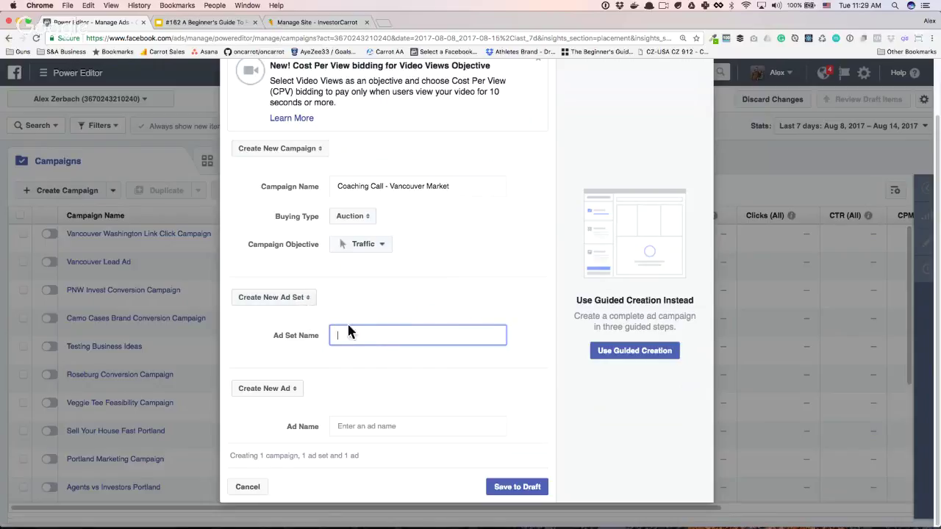
{"action": "left_click", "coordinate": [303, 297]}
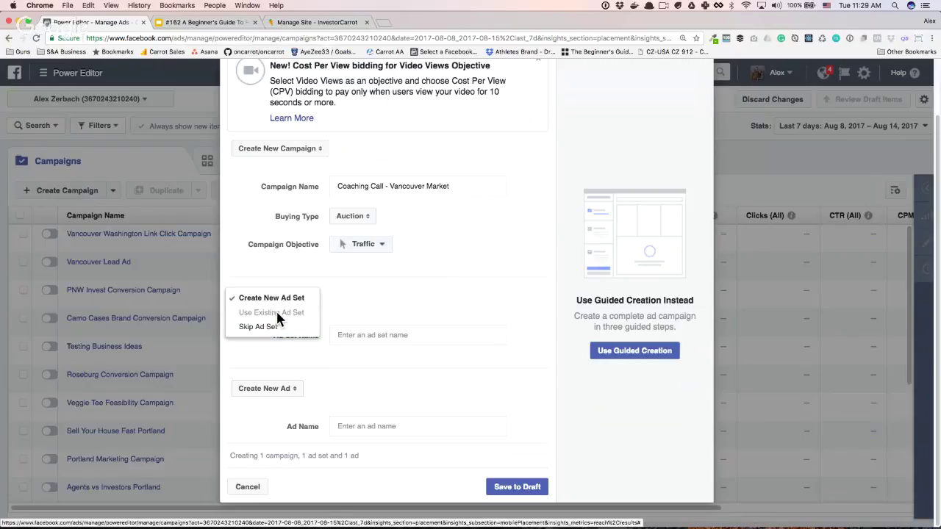
{"action": "left_click", "coordinate": [330, 309]}
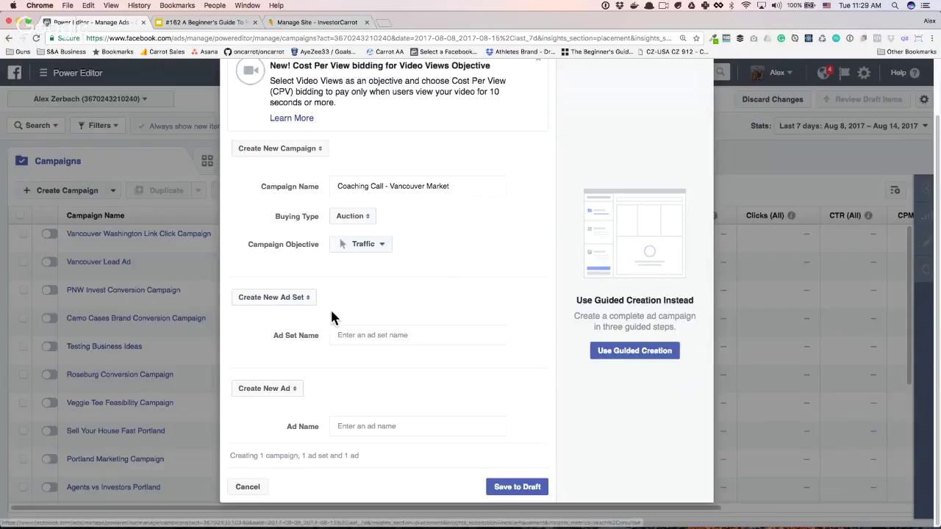
{"action": "left_click", "coordinate": [364, 346]}
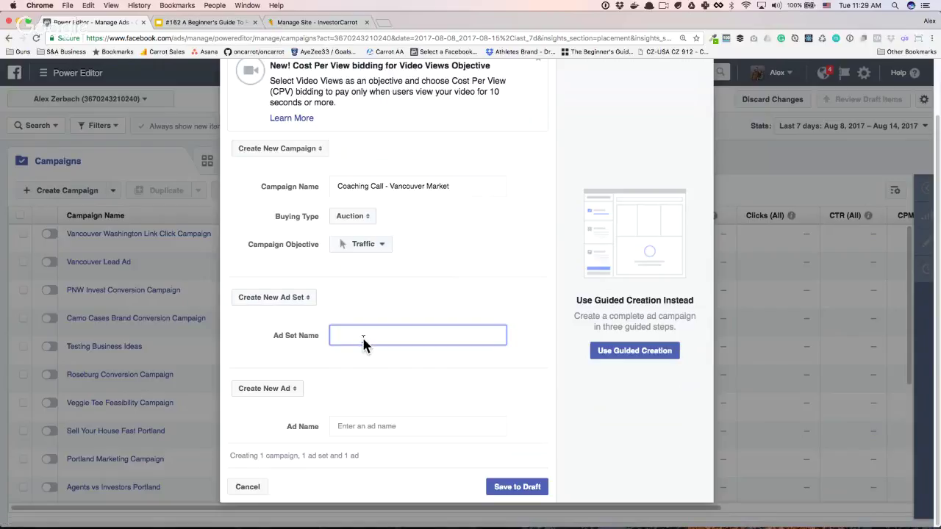
{"action": "type", "text": "Vancouver Market + People who came to my site"}
Step: Name the new ad Ad #1 and save the campaign, ad set and ad to draft
{"action": "left_click", "coordinate": [379, 430]}
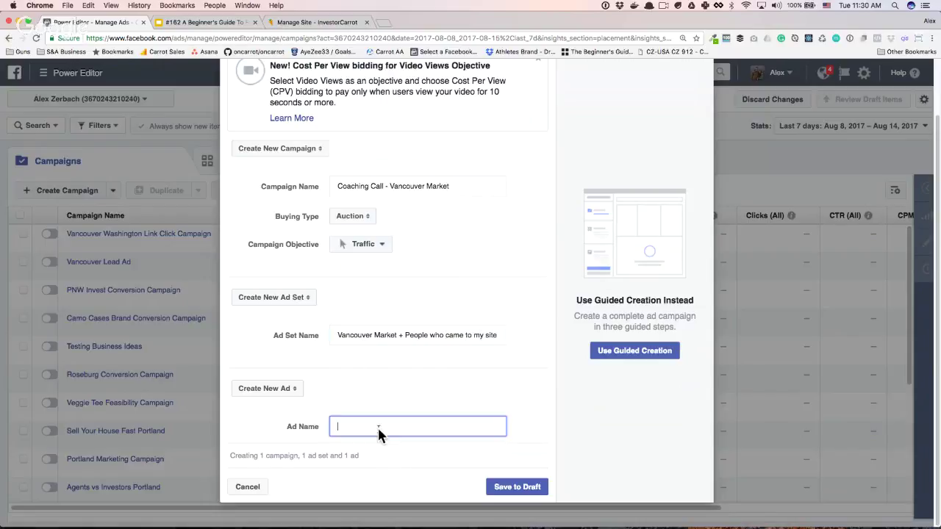
{"action": "type", "text": "Ad #1"}
{"action": "left_click", "coordinate": [532, 491]}
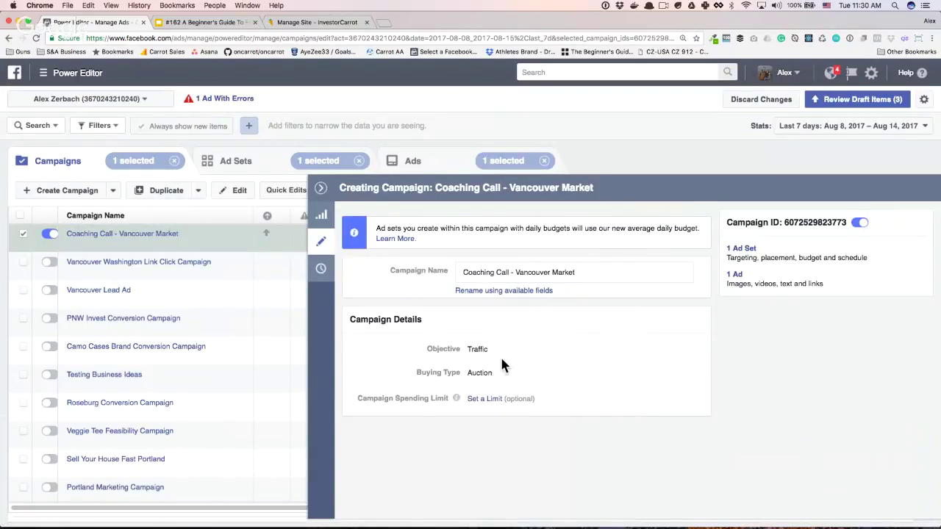
Step: Set the campaign spending limit of Coaching Call - Vancouver Market to $100.00
{"action": "left_click", "coordinate": [489, 401]}
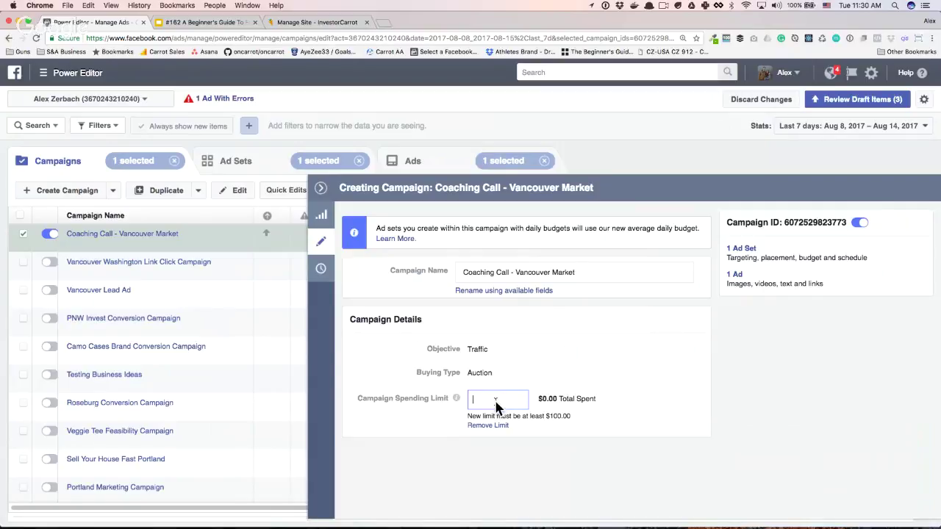
{"action": "type", "text": "100"}
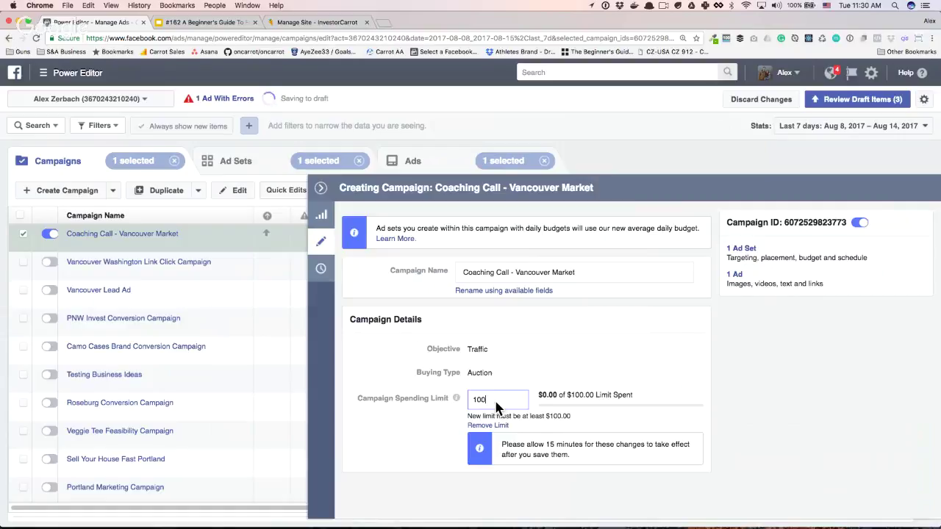
{"action": "type", "text": ".00"}
{"action": "left_click", "coordinate": [422, 412]}
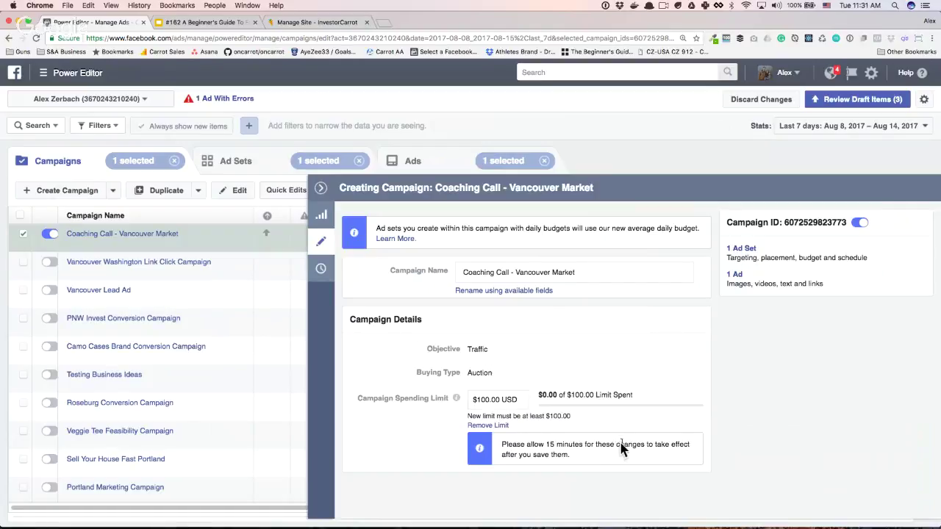
{"action": "mouse_move", "coordinate": [439, 395]}
Step: Show only the ad set that belongs to the Coaching Call - Vancouver Market campaign
{"action": "left_click", "coordinate": [163, 235]}
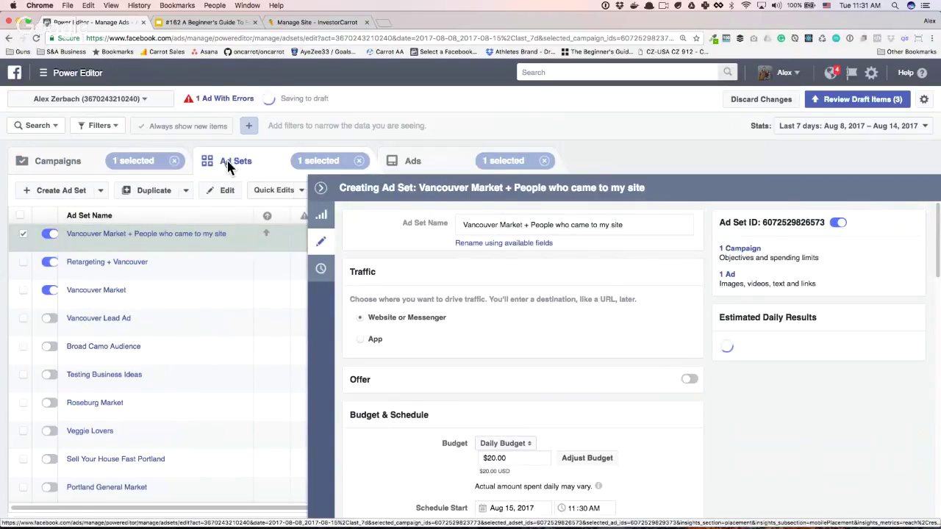
{"action": "left_click", "coordinate": [91, 153]}
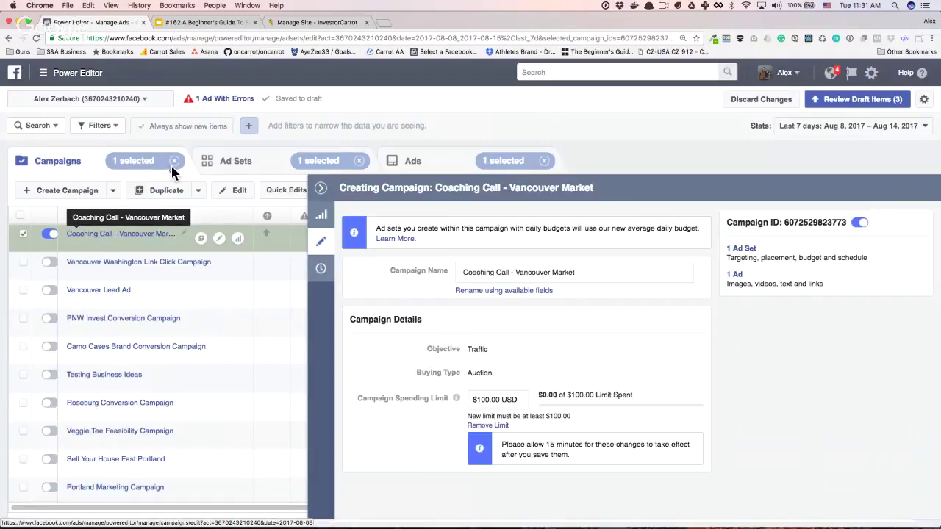
{"action": "left_click", "coordinate": [197, 164]}
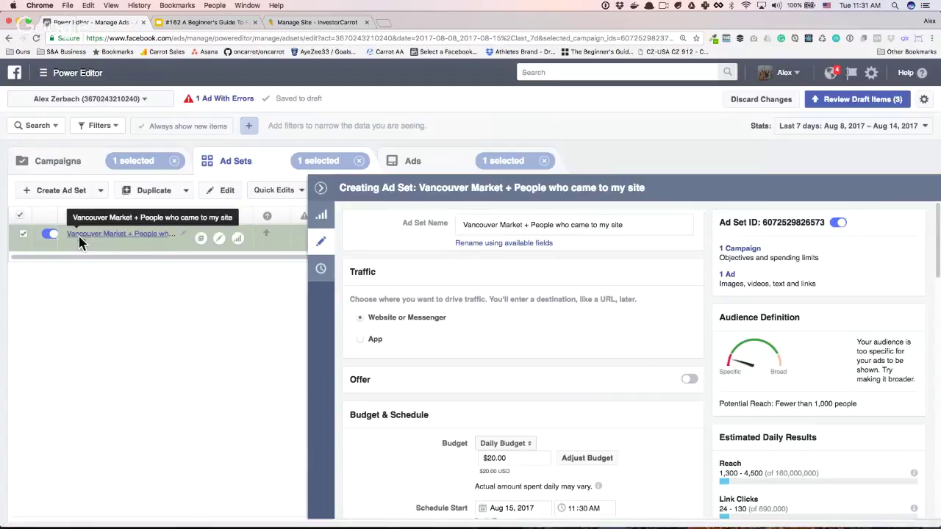
Step: Examine the new ad set's name, traffic destination, offer, and budget and schedule settings
{"action": "triple_click", "coordinate": [534, 228]}
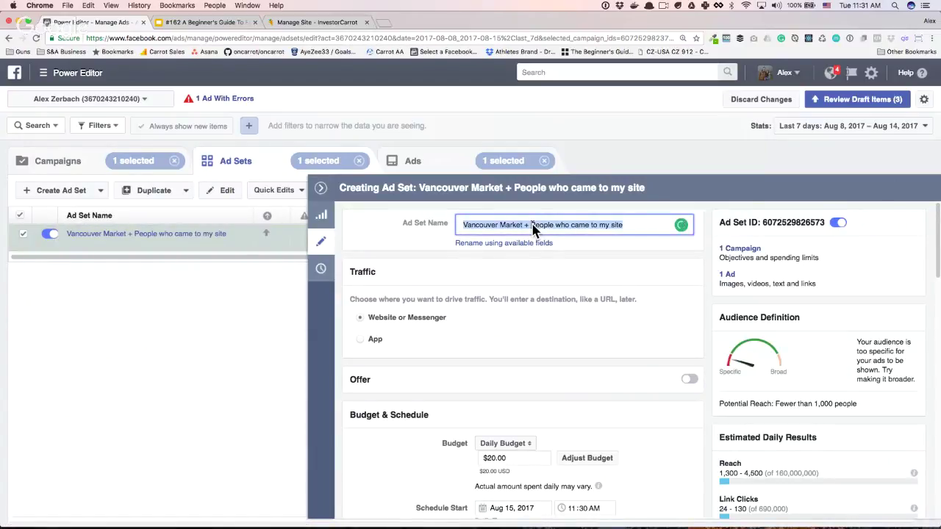
{"action": "scroll", "coordinate": [495, 239], "scroll_direction": "down", "scroll_amount": 1}
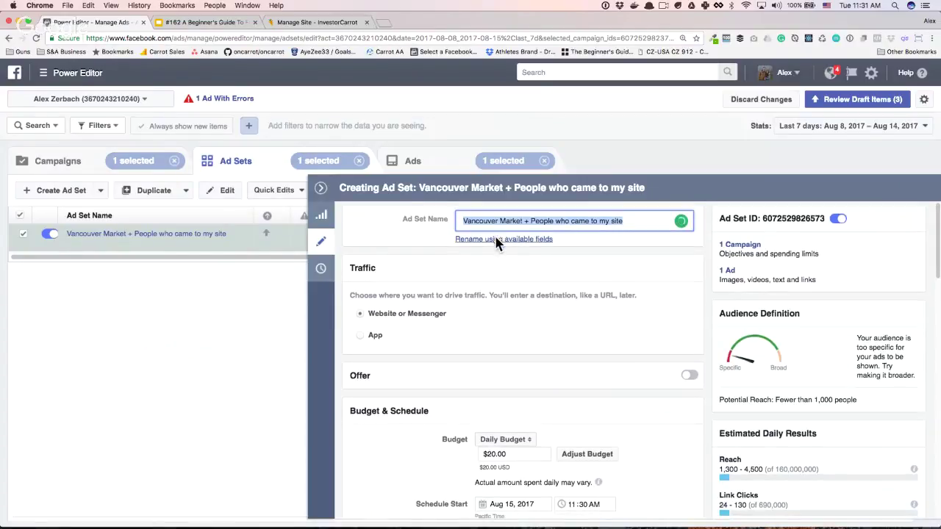
{"action": "scroll", "coordinate": [494, 244], "scroll_direction": "down", "scroll_amount": 1}
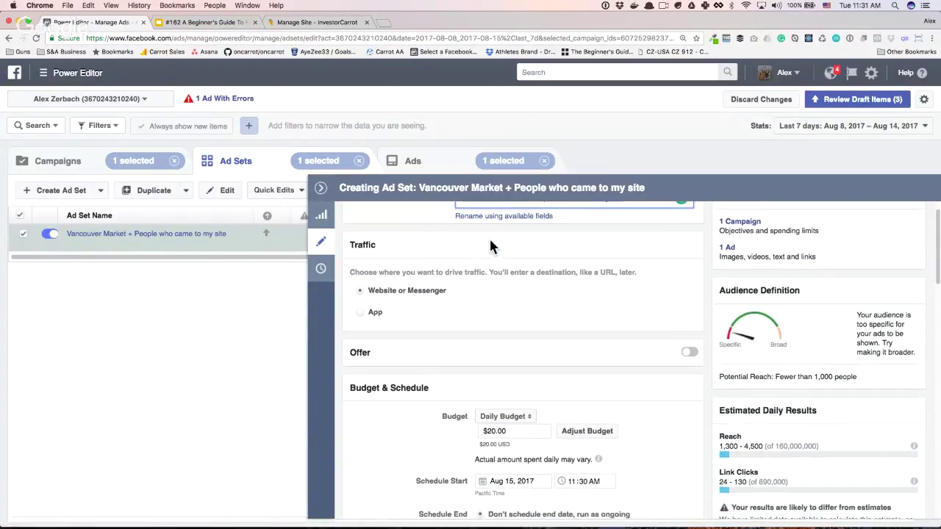
{"action": "scroll", "coordinate": [489, 242], "scroll_direction": "up", "scroll_amount": 1}
{"action": "scroll", "coordinate": [490, 352], "scroll_direction": "down", "scroll_amount": 2}
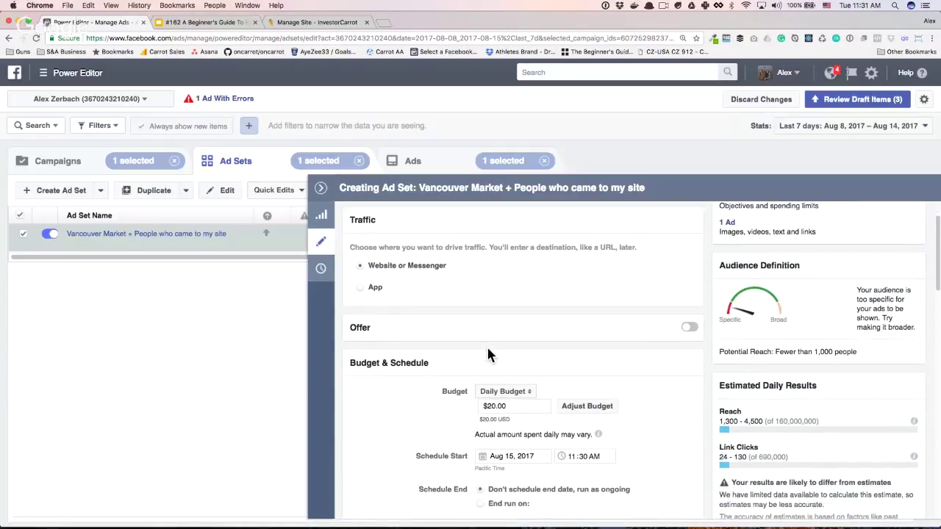
{"action": "scroll", "coordinate": [467, 342], "scroll_direction": "up", "scroll_amount": 1}
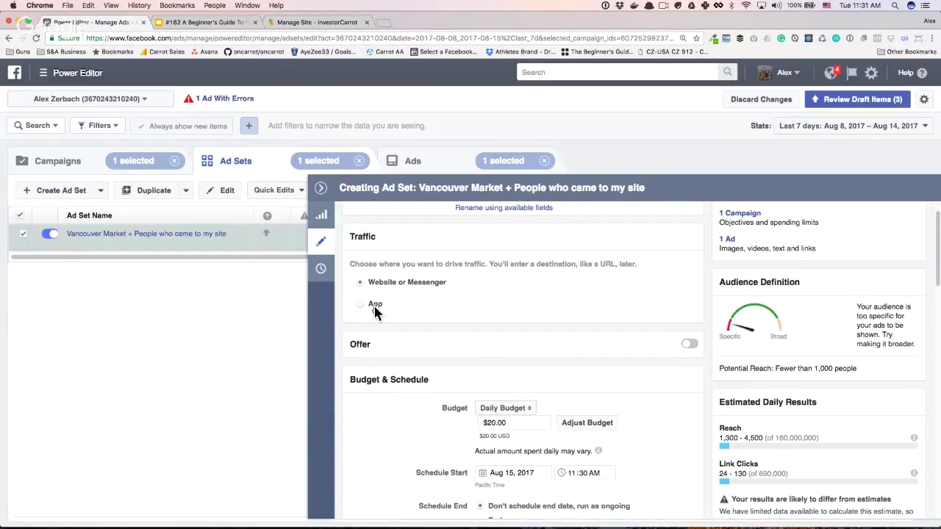
Step: Keep the ad set on a daily budget and set the amount to $10.00
{"action": "scroll", "coordinate": [478, 308], "scroll_direction": "down", "scroll_amount": 1}
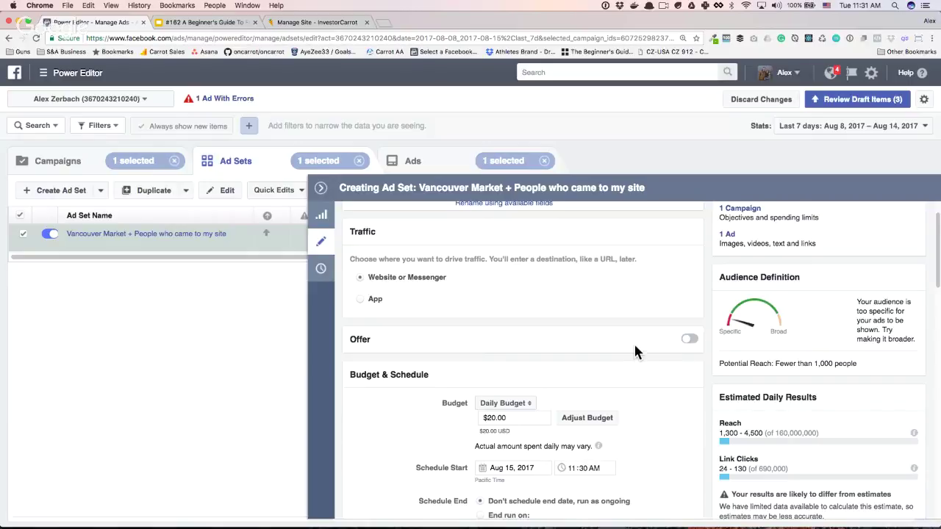
{"action": "scroll", "coordinate": [634, 351], "scroll_direction": "down", "scroll_amount": 1}
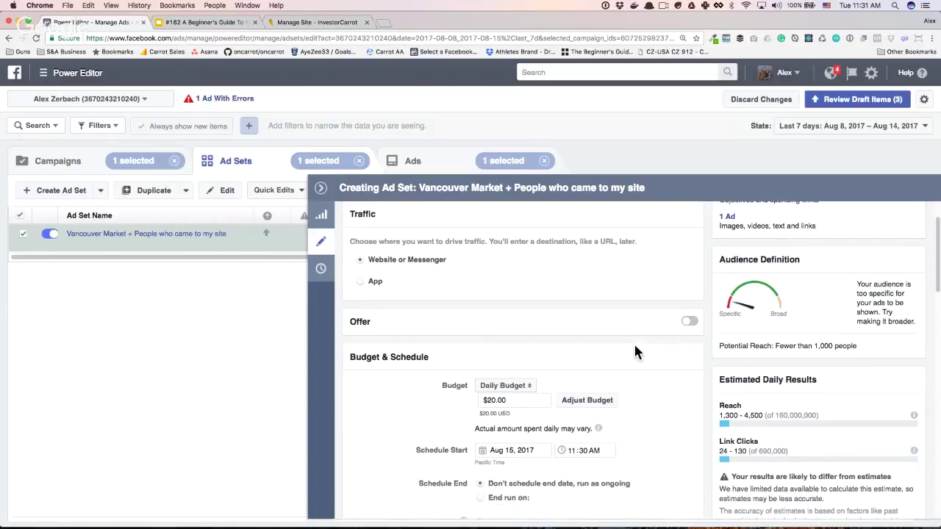
{"action": "scroll", "coordinate": [635, 348], "scroll_direction": "down", "scroll_amount": 5}
{"action": "left_click", "coordinate": [491, 303]}
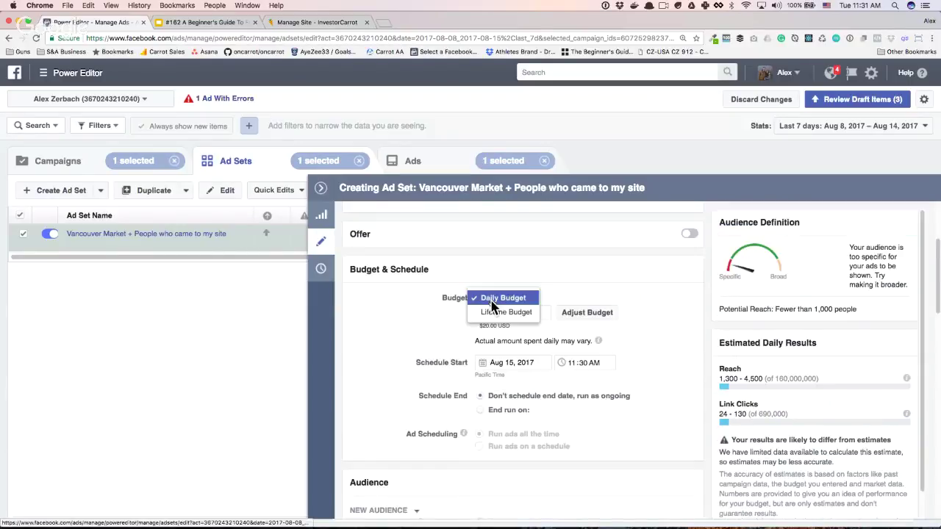
{"action": "left_click", "coordinate": [492, 300]}
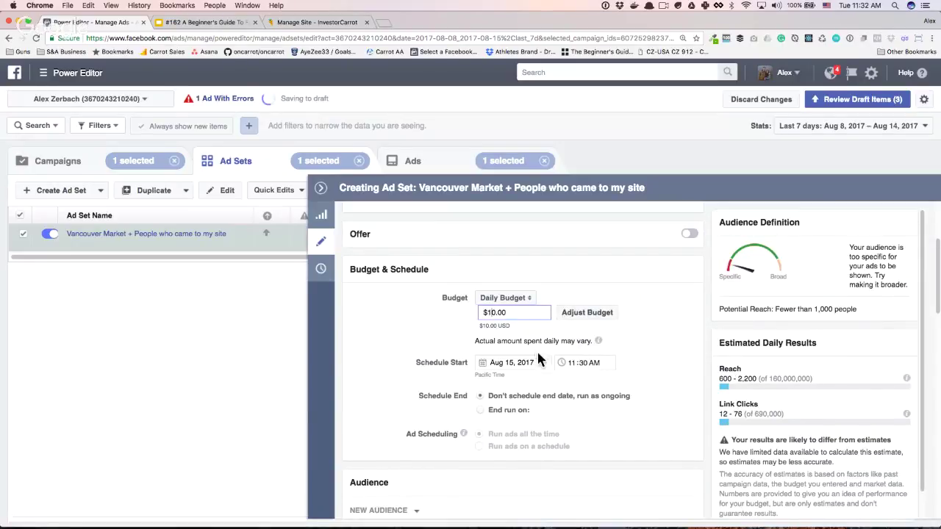
Step: Set the ad set's schedule start time on Aug 15, 2017 to 8:30 PM
{"action": "left_click", "coordinate": [573, 365]}
{"action": "left_click", "coordinate": [581, 364]}
{"action": "left_click", "coordinate": [568, 364]}
{"action": "left_click", "coordinate": [592, 364]}
{"action": "left_click", "coordinate": [573, 365]}
{"action": "left_click", "coordinate": [632, 368]}
Step: Target the custom audiences PNW Invest 30 day Retargeting, PNW Invest 1 day Retargeting and PNW Invest 7 day Retargeting
{"action": "scroll", "coordinate": [473, 383], "scroll_direction": "down", "scroll_amount": 1}
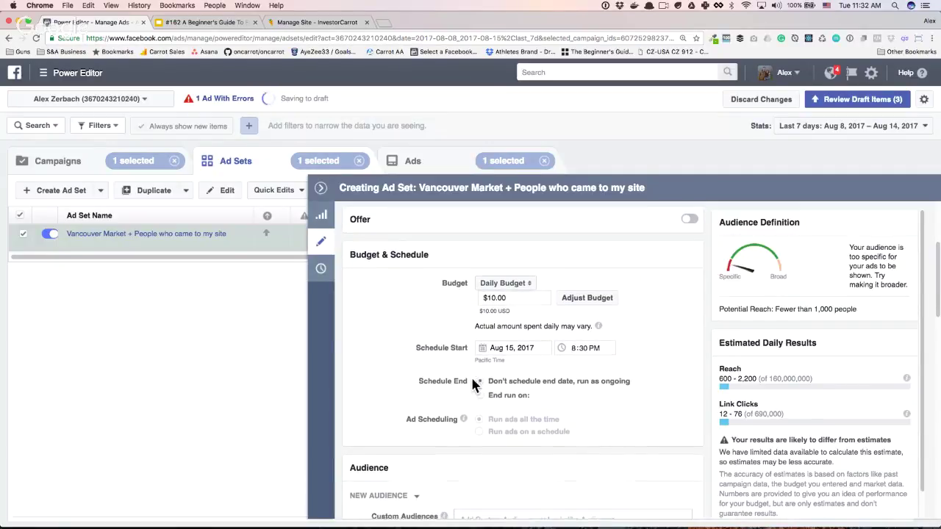
{"action": "scroll", "coordinate": [473, 383], "scroll_direction": "down", "scroll_amount": 1}
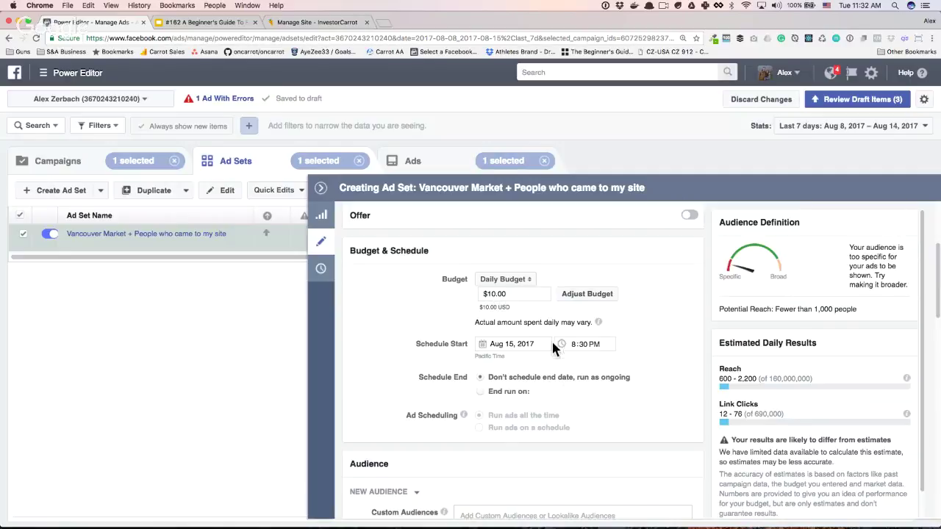
{"action": "scroll", "coordinate": [505, 356], "scroll_direction": "down", "scroll_amount": 1}
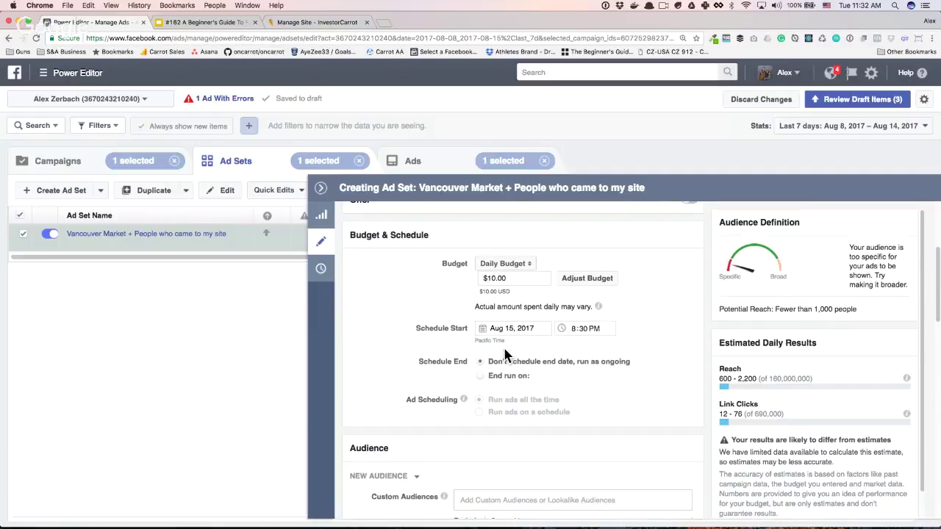
{"action": "scroll", "coordinate": [505, 355], "scroll_direction": "down", "scroll_amount": 5}
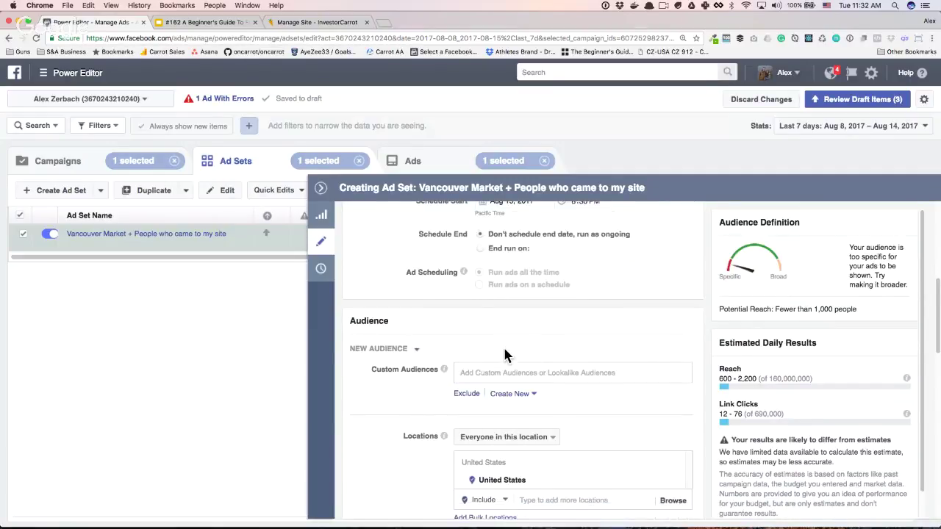
{"action": "left_click", "coordinate": [506, 335]}
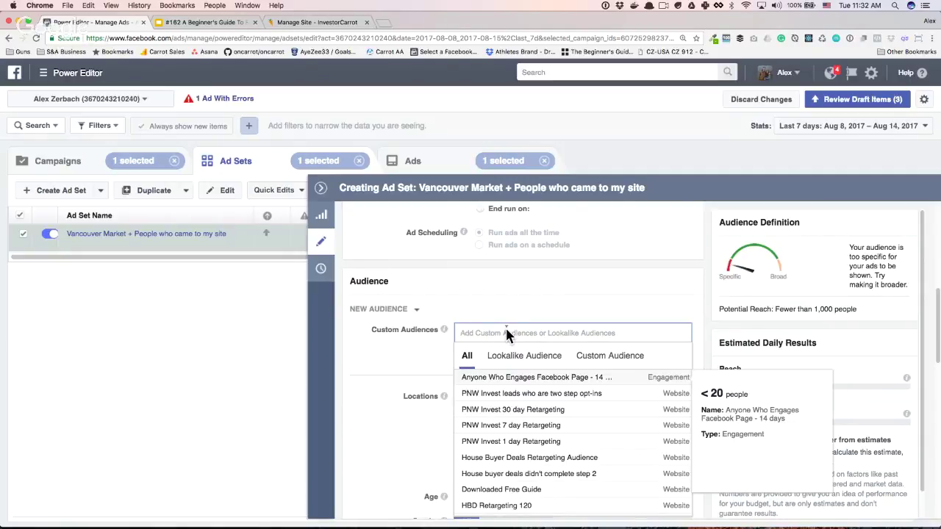
{"action": "left_click", "coordinate": [502, 320]}
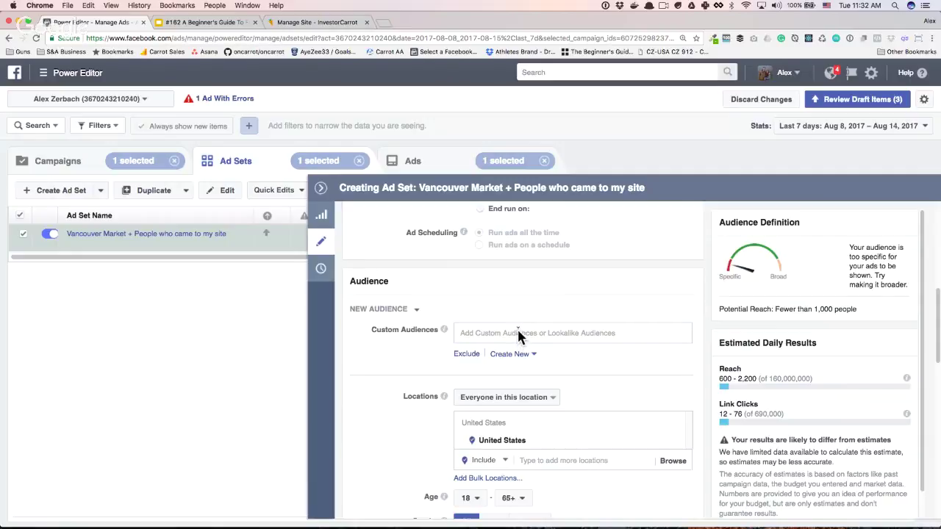
{"action": "left_click", "coordinate": [611, 335]}
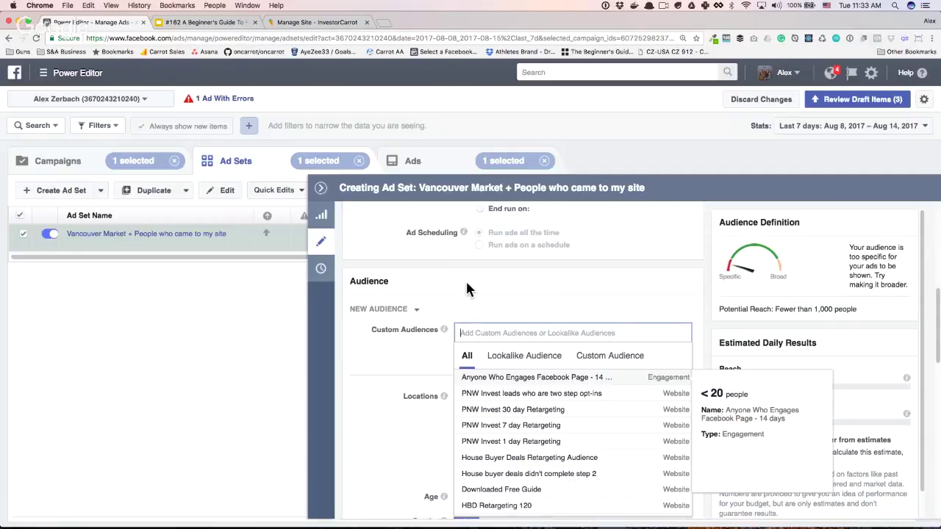
{"action": "left_click", "coordinate": [526, 415]}
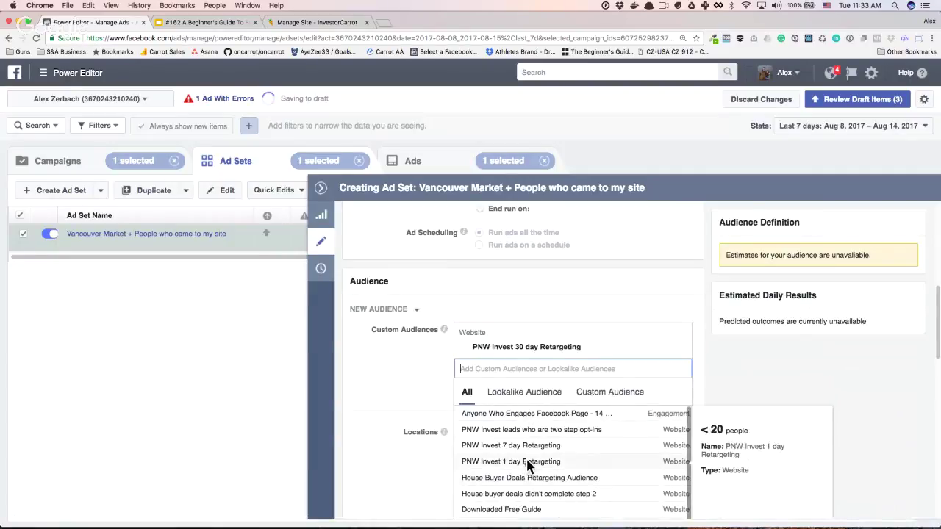
{"action": "left_click", "coordinate": [525, 462]}
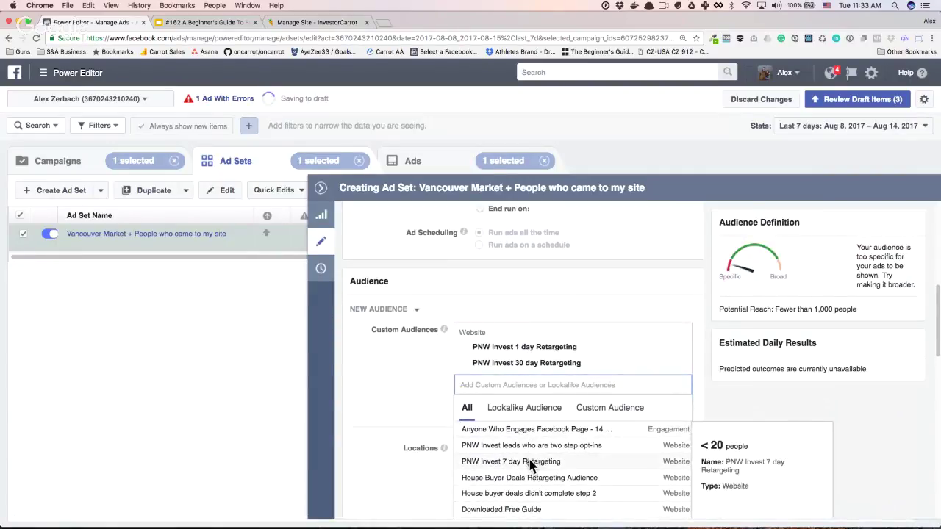
{"action": "left_click", "coordinate": [533, 461]}
{"action": "left_click", "coordinate": [412, 383]}
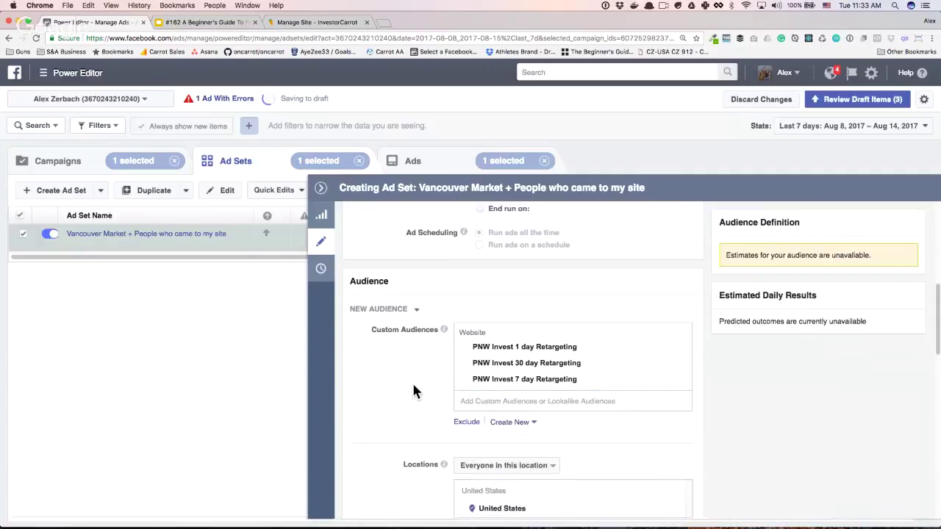
Step: Replace the United States in the audience locations with the city of Vancouver, Washington
{"action": "scroll", "coordinate": [413, 382], "scroll_direction": "down", "scroll_amount": 2}
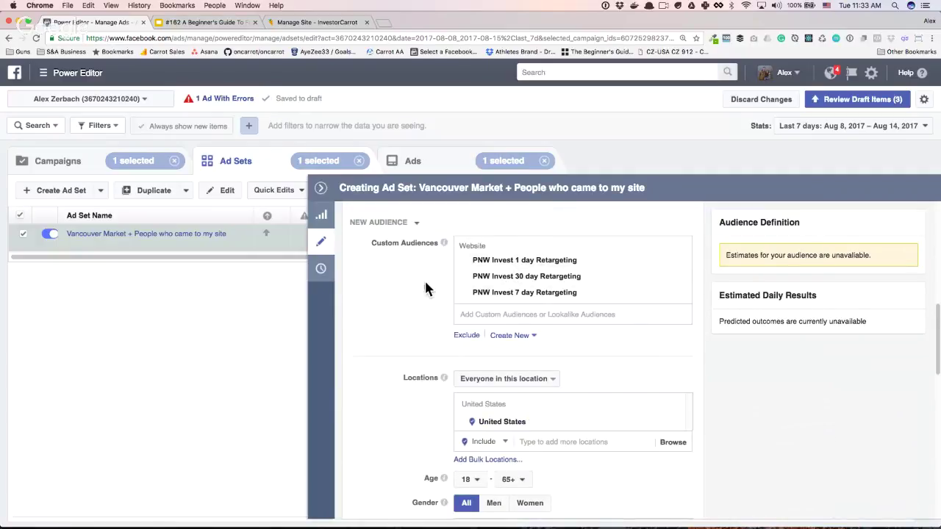
{"action": "scroll", "coordinate": [423, 292], "scroll_direction": "down", "scroll_amount": 1}
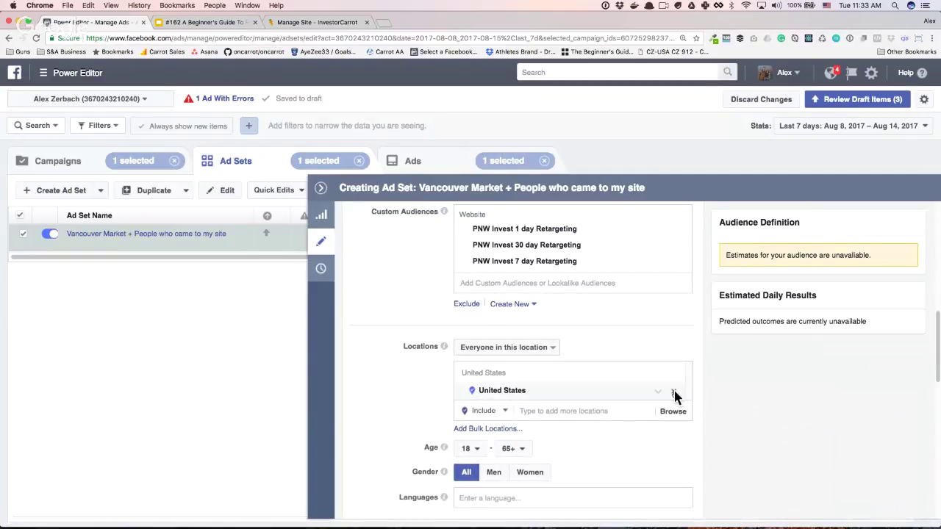
{"action": "left_click", "coordinate": [555, 390]}
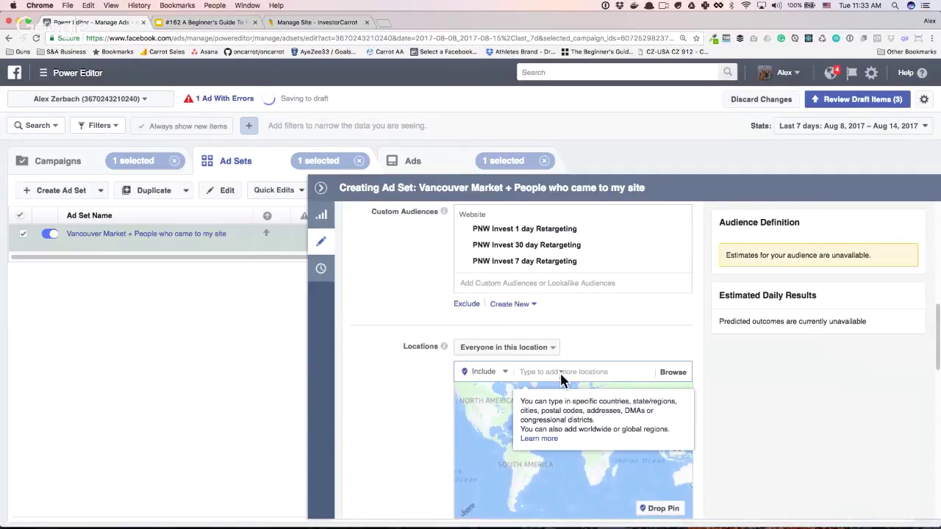
{"action": "type", "text": "vancouver"}
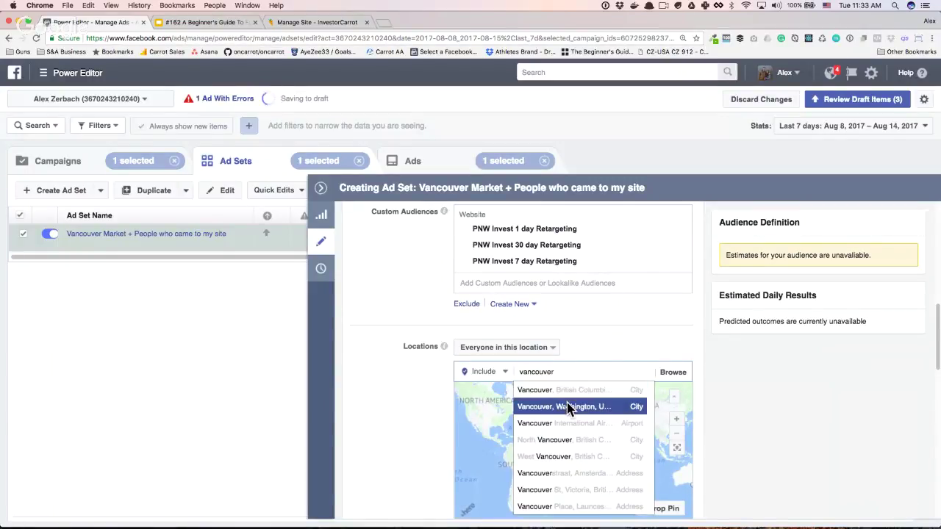
{"action": "left_click", "coordinate": [570, 406]}
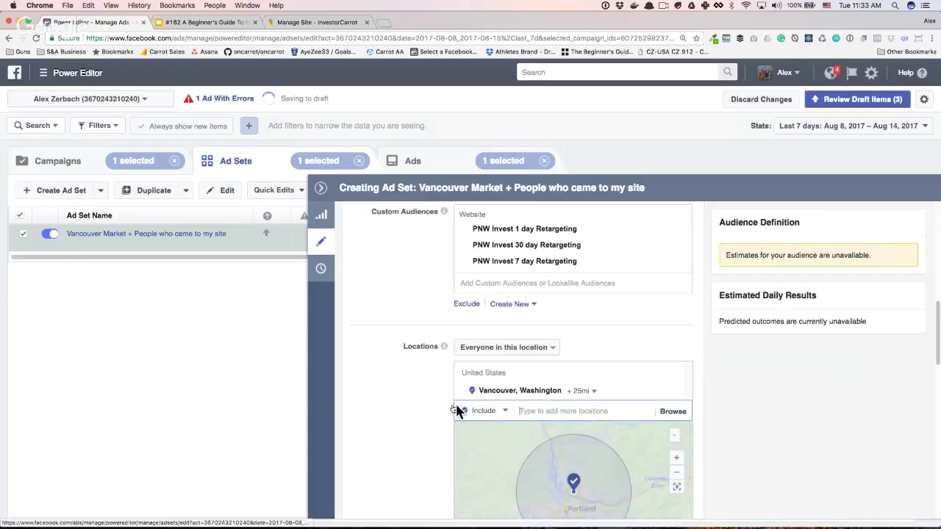
Step: Restrict the audience's language to English (US)
{"action": "scroll", "coordinate": [448, 378], "scroll_direction": "down", "scroll_amount": 2}
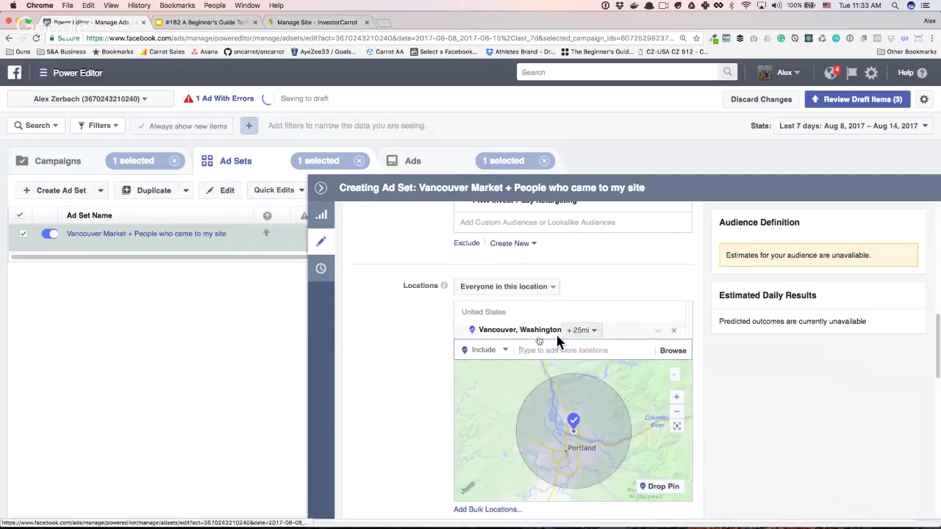
{"action": "scroll", "coordinate": [443, 360], "scroll_direction": "down", "scroll_amount": 2}
{"action": "scroll", "coordinate": [442, 353], "scroll_direction": "down", "scroll_amount": 3}
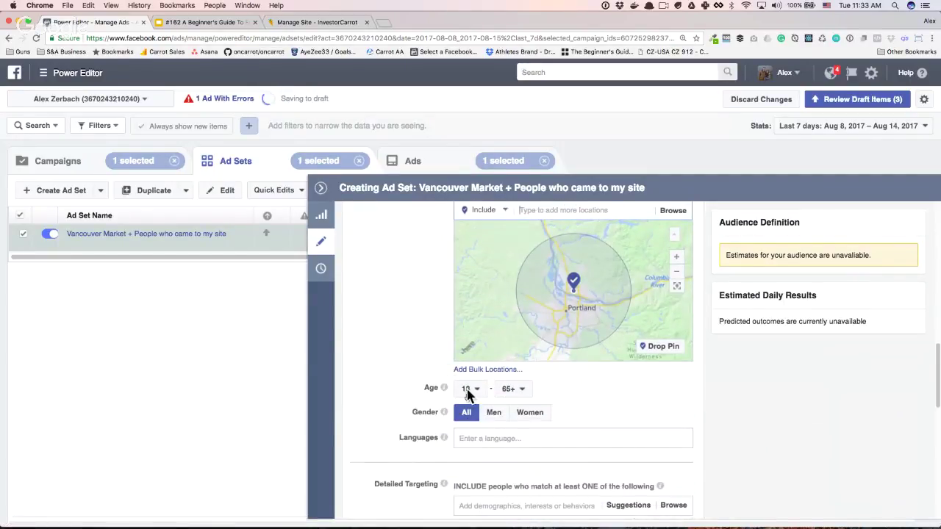
{"action": "left_click", "coordinate": [483, 442]}
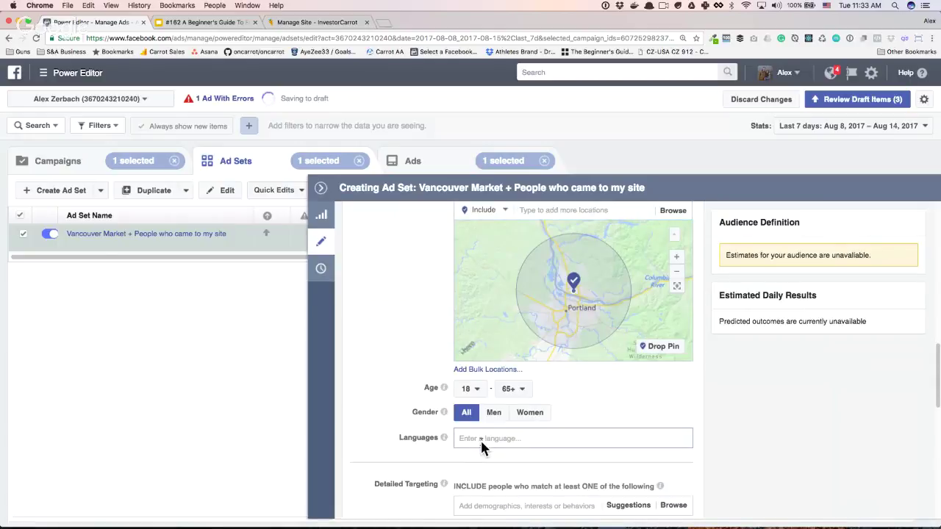
{"action": "type", "text": "english"}
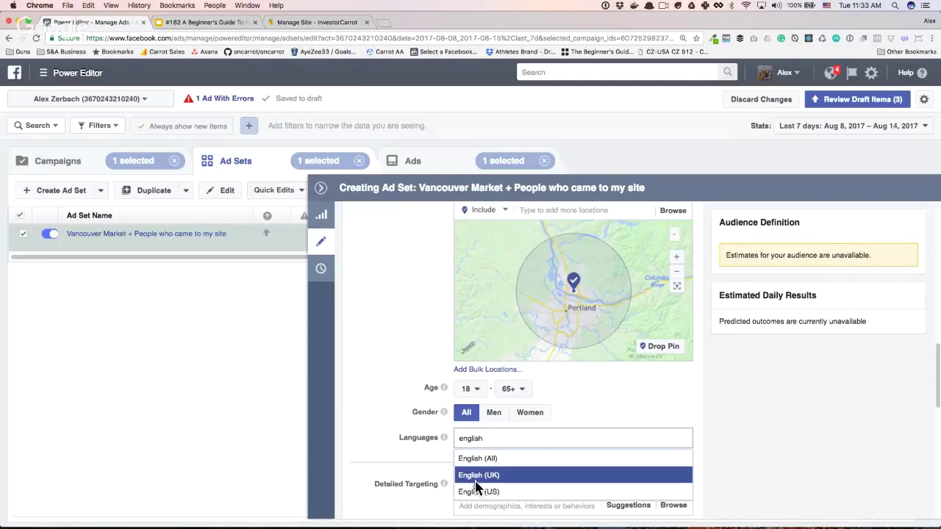
{"action": "key", "text": "Return"}
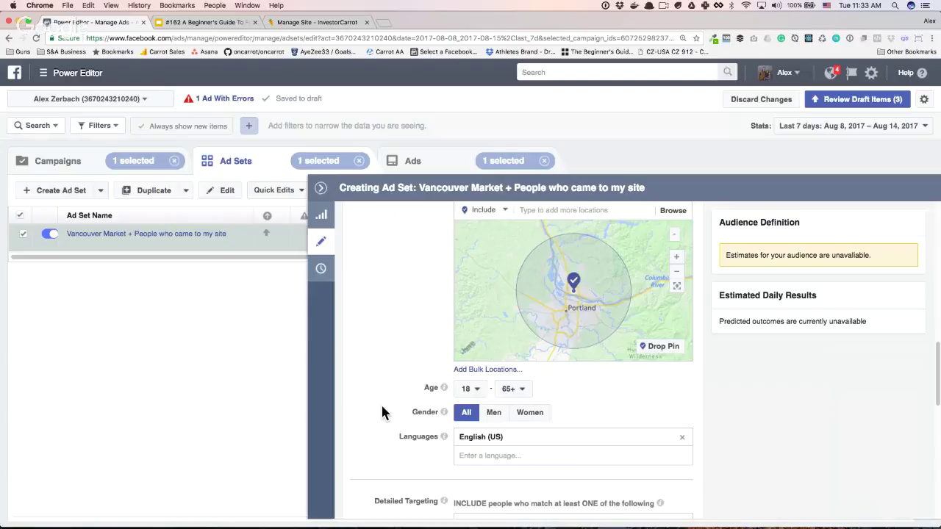
Step: Set the audience's minimum age to 27
{"action": "scroll", "coordinate": [383, 413], "scroll_direction": "down", "scroll_amount": 3}
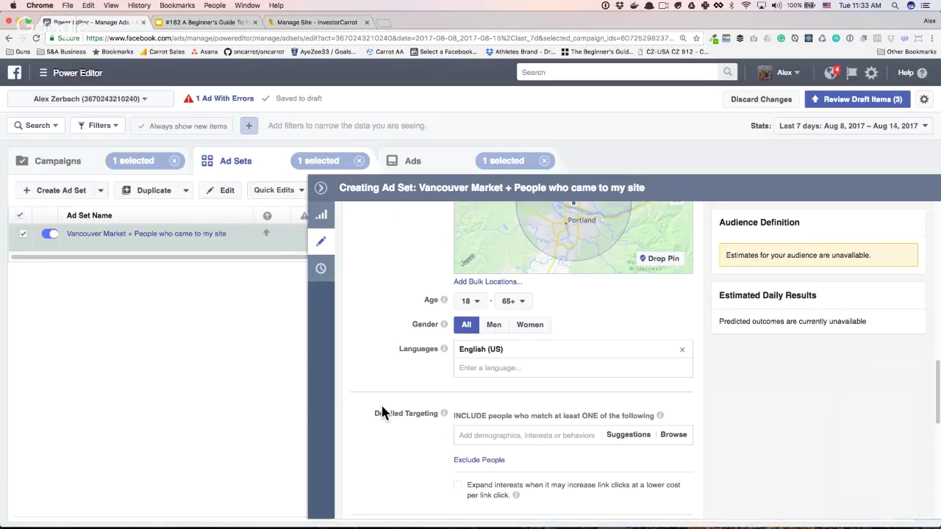
{"action": "left_click", "coordinate": [471, 300]}
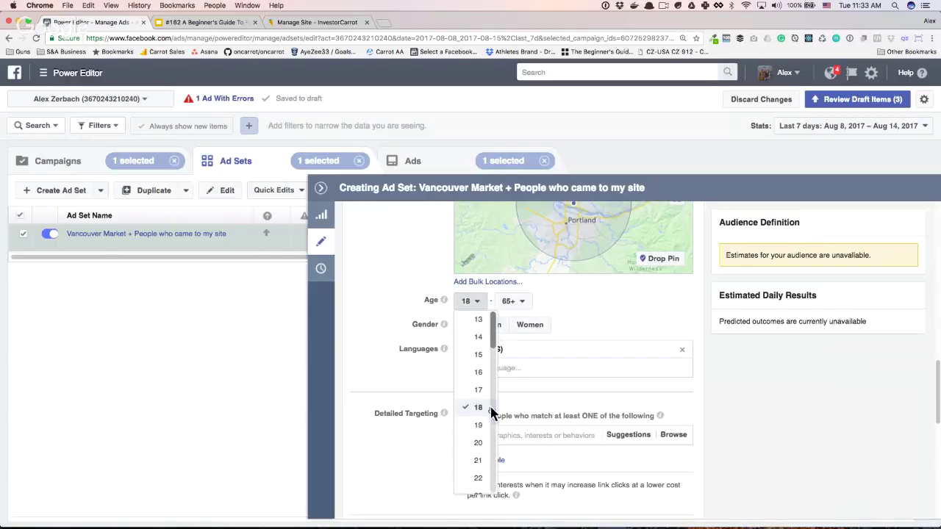
{"action": "scroll", "coordinate": [493, 413], "scroll_direction": "down", "scroll_amount": 3}
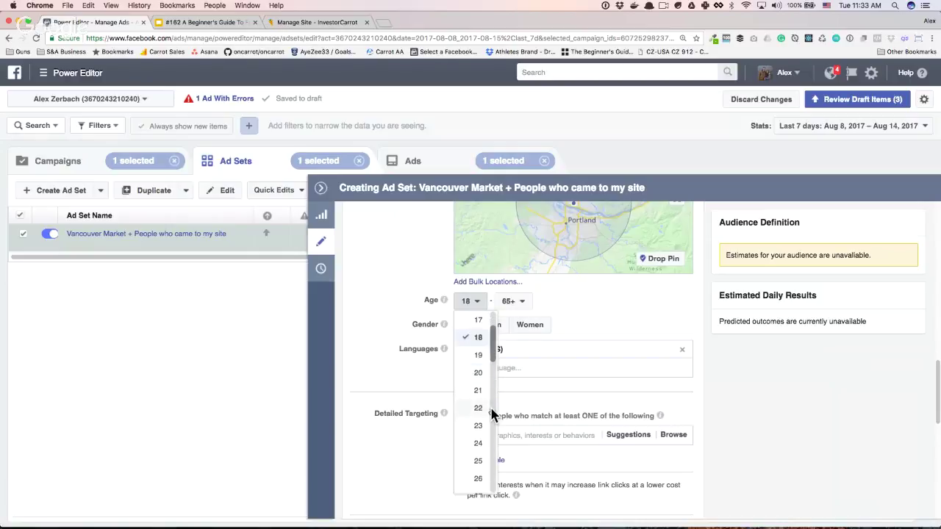
{"action": "scroll", "coordinate": [489, 412], "scroll_direction": "down", "scroll_amount": 2}
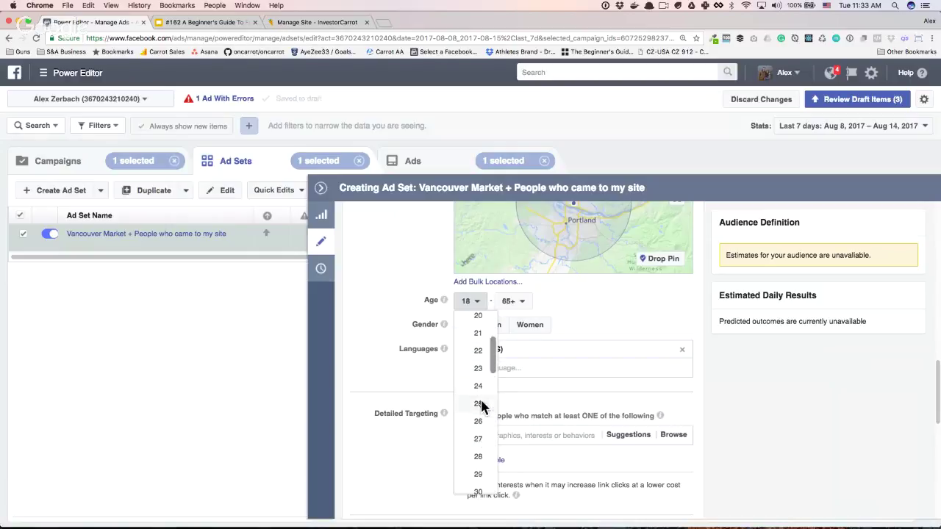
{"action": "scroll", "coordinate": [482, 406], "scroll_direction": "down", "scroll_amount": 3}
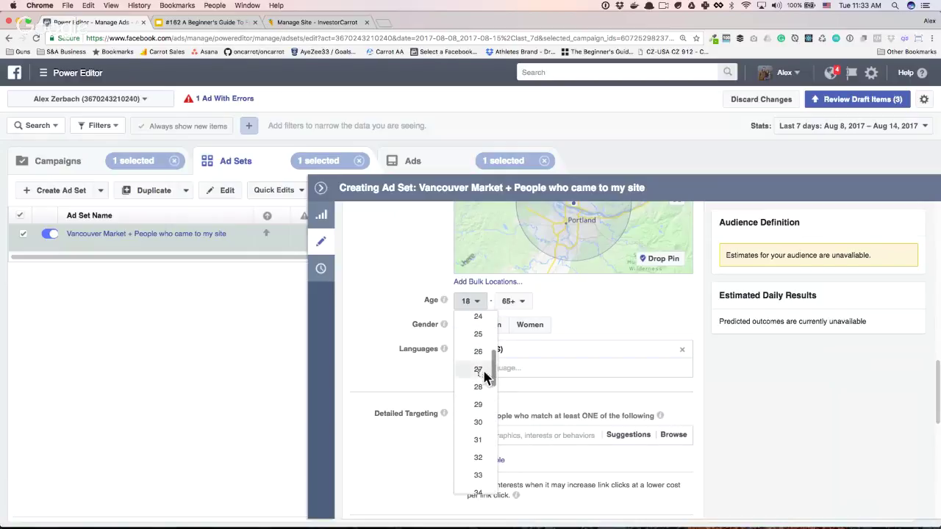
{"action": "left_click", "coordinate": [482, 370]}
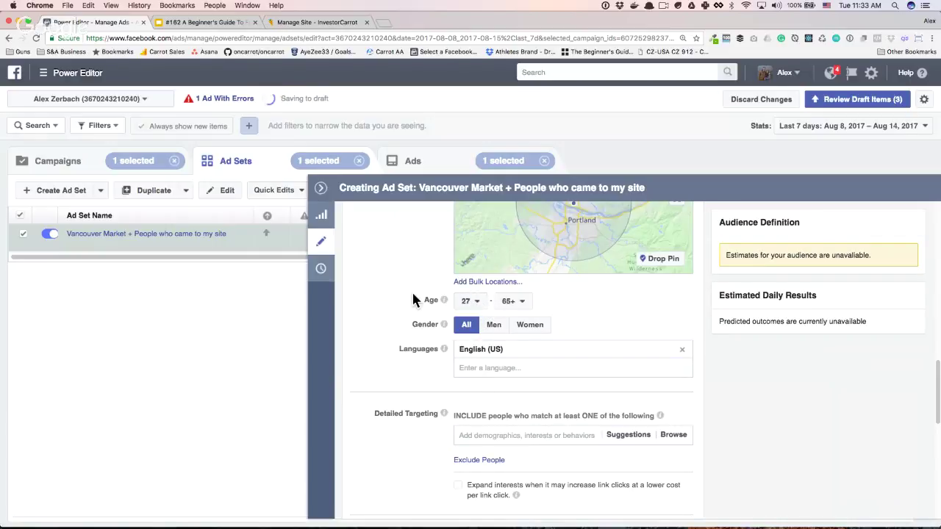
Step: Examine the audience's demographic, detailed targeting and connection settings
{"action": "scroll", "coordinate": [413, 294], "scroll_direction": "down", "scroll_amount": 1}
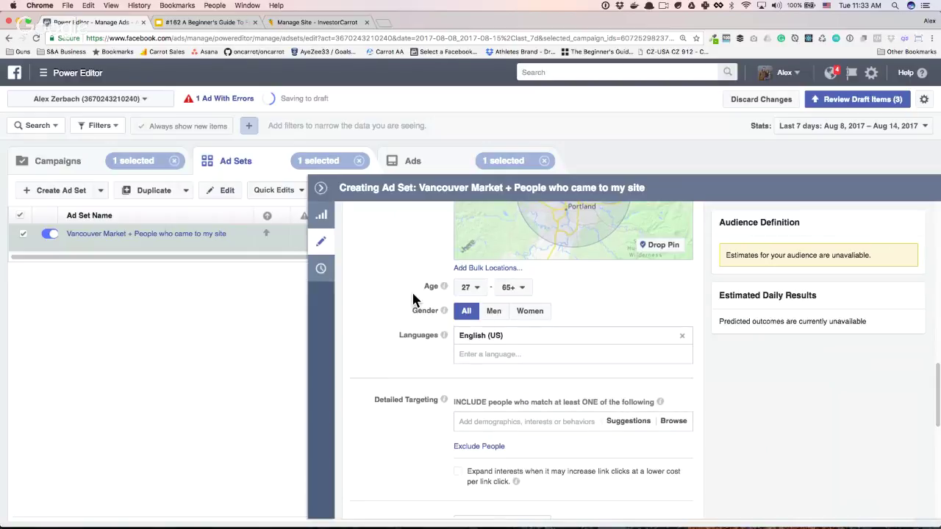
{"action": "scroll", "coordinate": [413, 299], "scroll_direction": "down", "scroll_amount": 2}
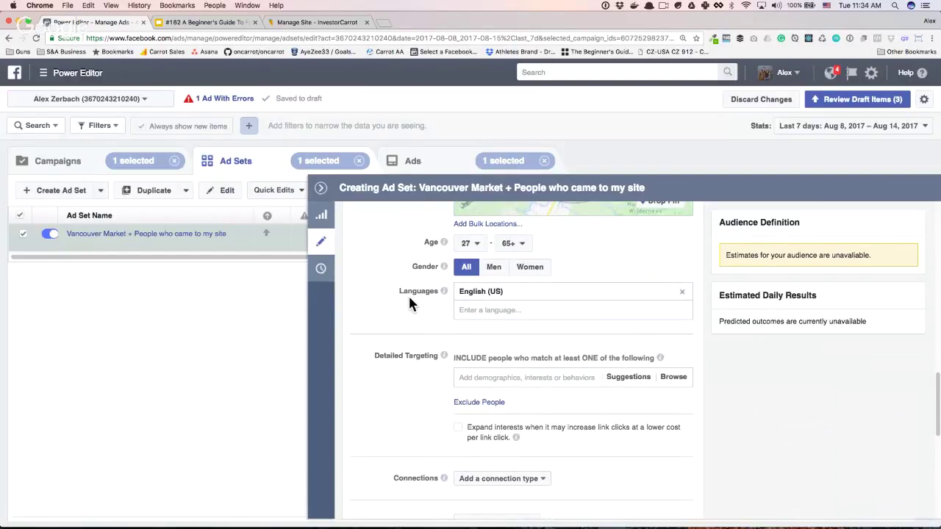
{"action": "scroll", "coordinate": [410, 302], "scroll_direction": "down", "scroll_amount": 1}
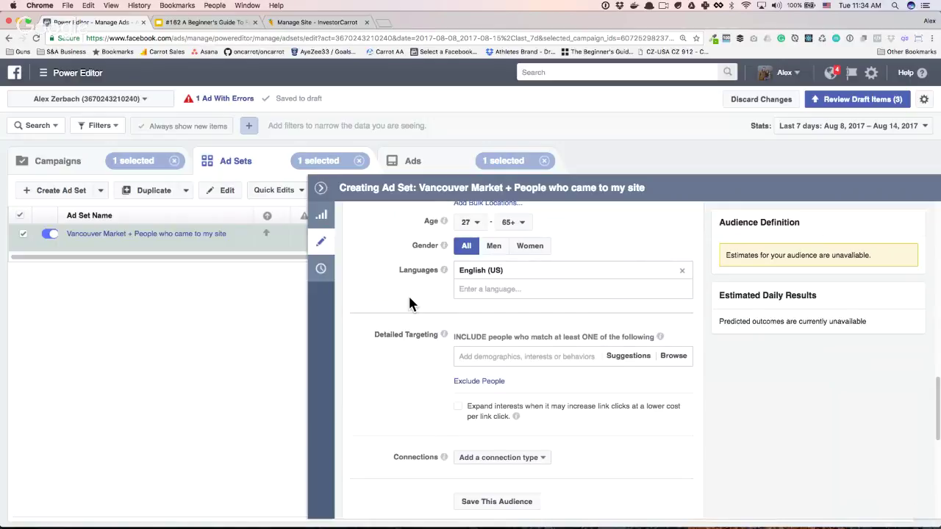
{"action": "scroll", "coordinate": [410, 303], "scroll_direction": "down", "scroll_amount": 1}
{"action": "scroll", "coordinate": [409, 304], "scroll_direction": "up", "scroll_amount": 10}
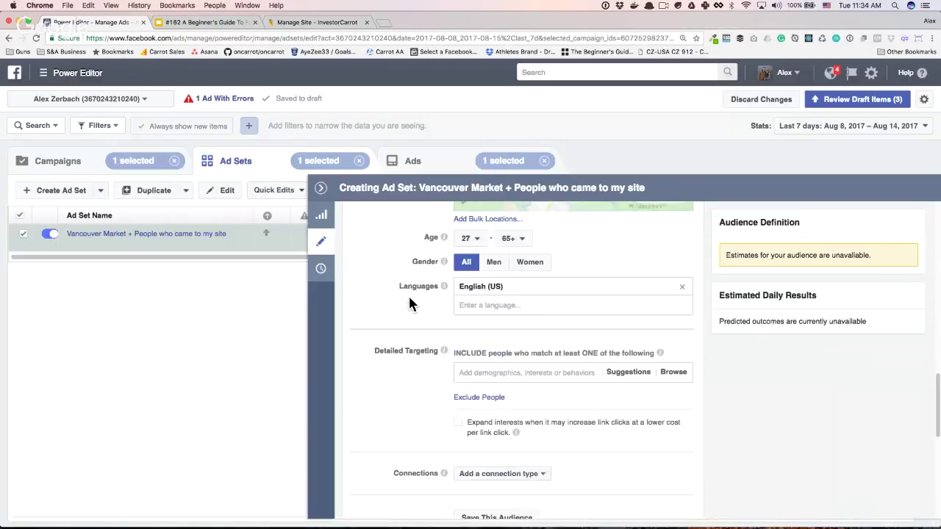
{"action": "scroll", "coordinate": [410, 304], "scroll_direction": "down", "scroll_amount": 5}
{"action": "scroll", "coordinate": [409, 304], "scroll_direction": "down", "scroll_amount": 2}
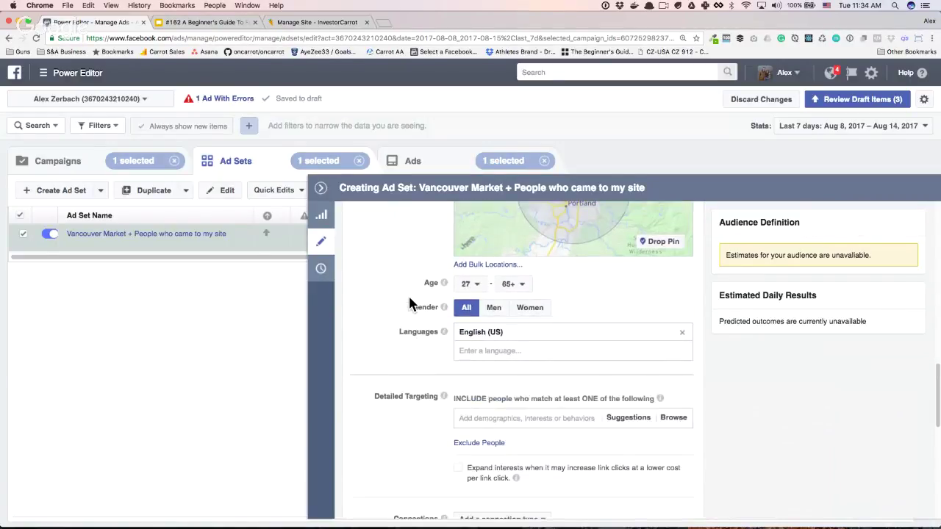
Step: Add the Homeowners demographic and the suggested Likely to move behavior to the audience's detailed targeting
{"action": "left_click", "coordinate": [507, 395]}
{"action": "type", "text": "homeowners"}
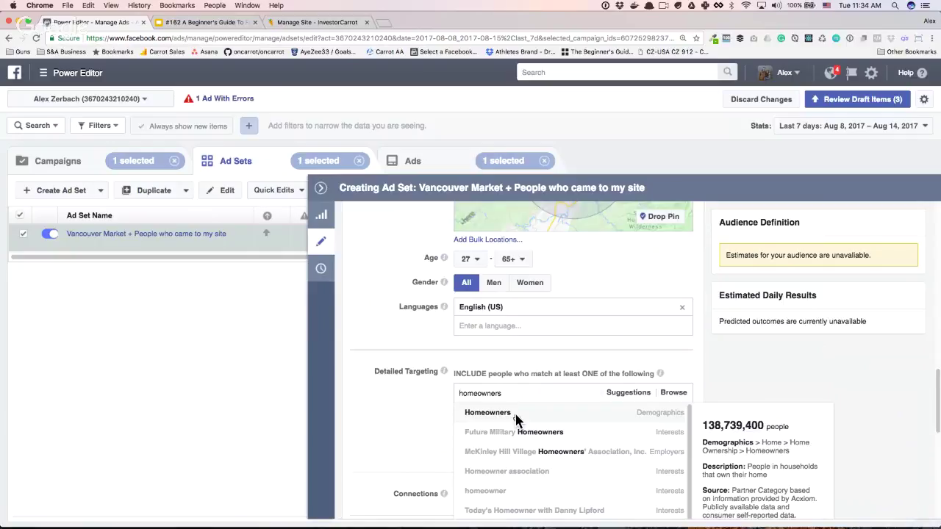
{"action": "left_click", "coordinate": [517, 420]}
{"action": "scroll", "coordinate": [430, 409], "scroll_direction": "down", "scroll_amount": 3}
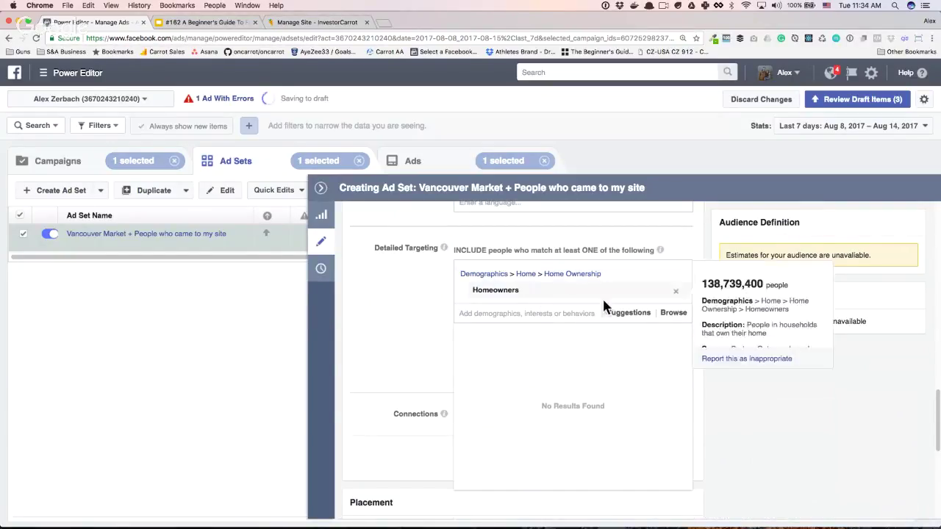
{"action": "left_click", "coordinate": [637, 312]}
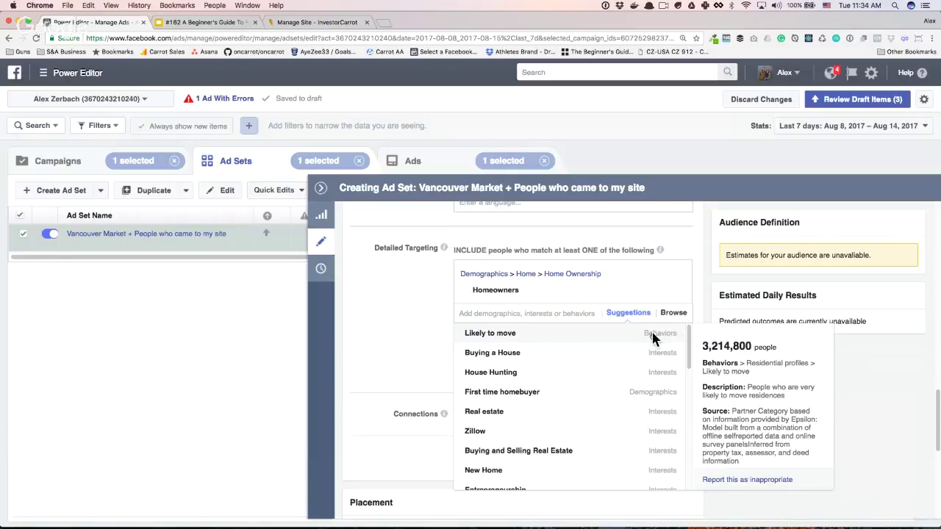
{"action": "left_click", "coordinate": [534, 338]}
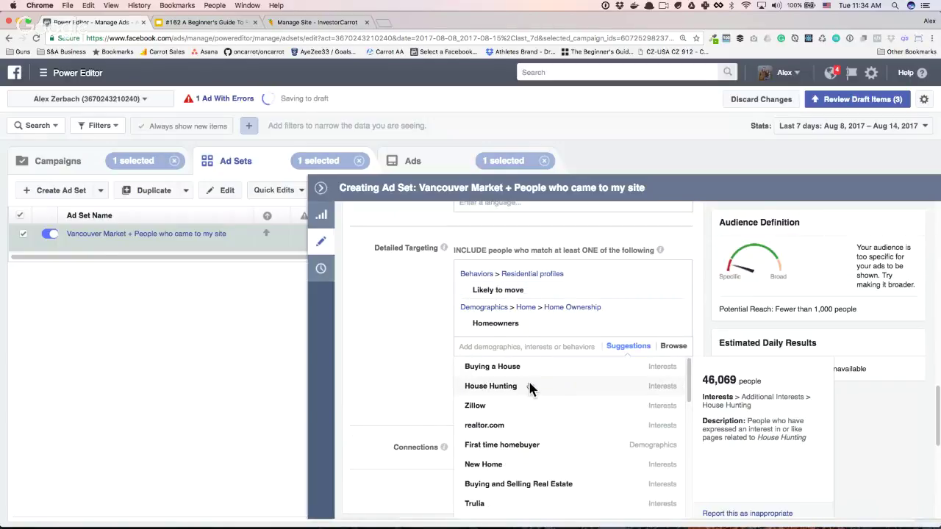
Step: Add the suggested Home renovation purchase behavior to the detailed targeting
{"action": "scroll", "coordinate": [531, 389], "scroll_direction": "down", "scroll_amount": 1}
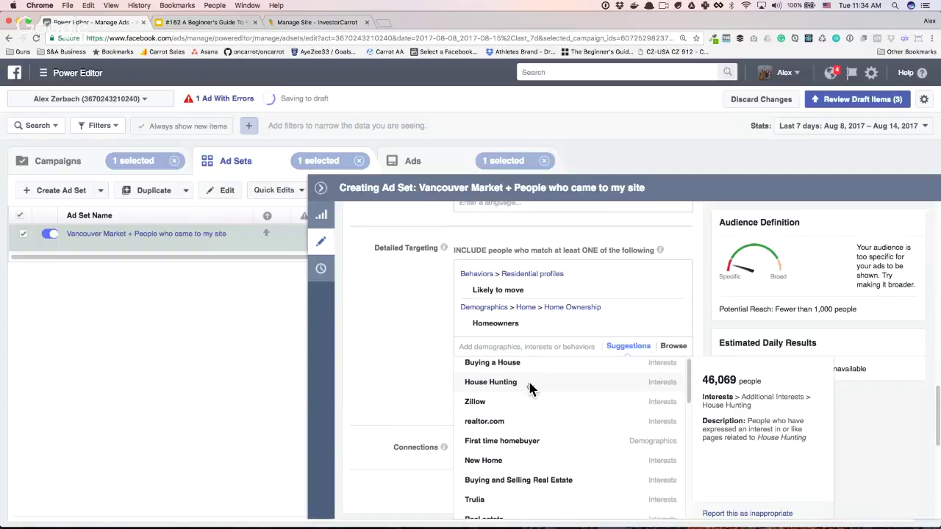
{"action": "scroll", "coordinate": [531, 390], "scroll_direction": "down", "scroll_amount": 4}
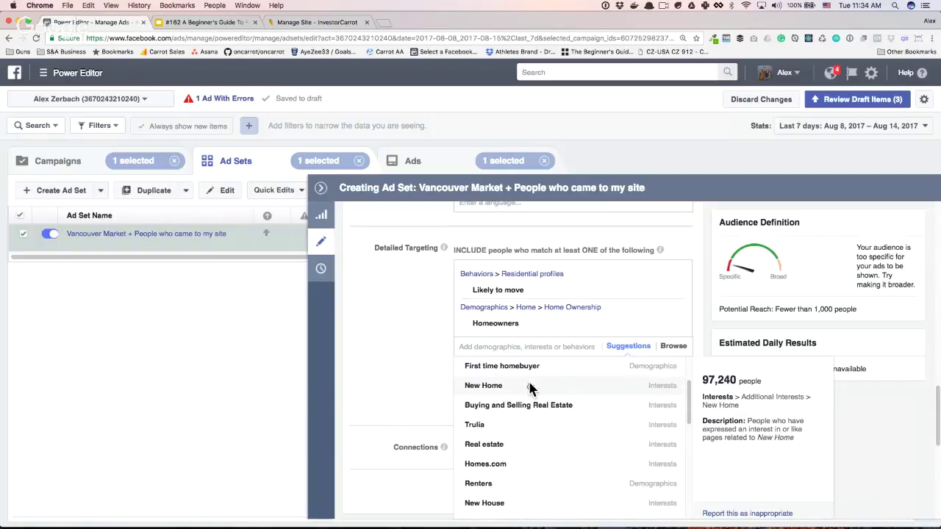
{"action": "scroll", "coordinate": [531, 390], "scroll_direction": "down", "scroll_amount": 2}
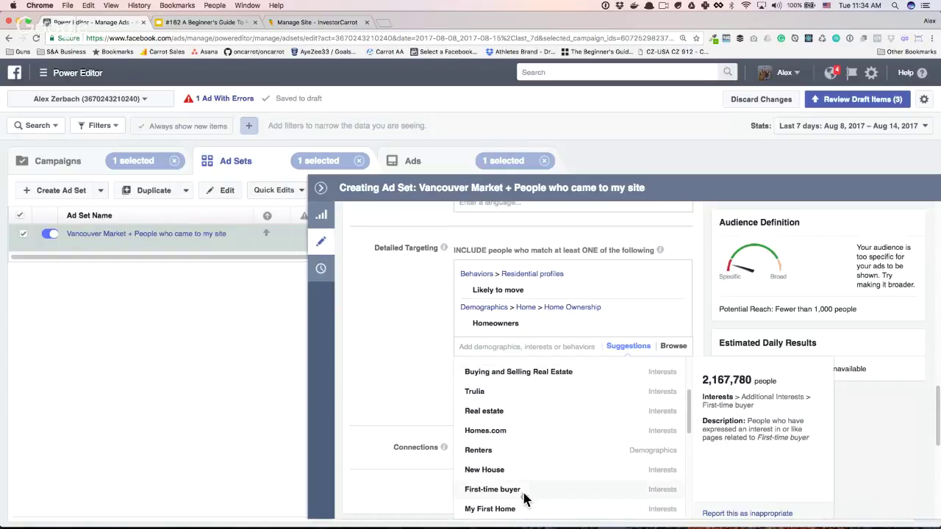
{"action": "scroll", "coordinate": [525, 497], "scroll_direction": "down", "scroll_amount": 4}
{"action": "scroll", "coordinate": [525, 489], "scroll_direction": "down", "scroll_amount": 5}
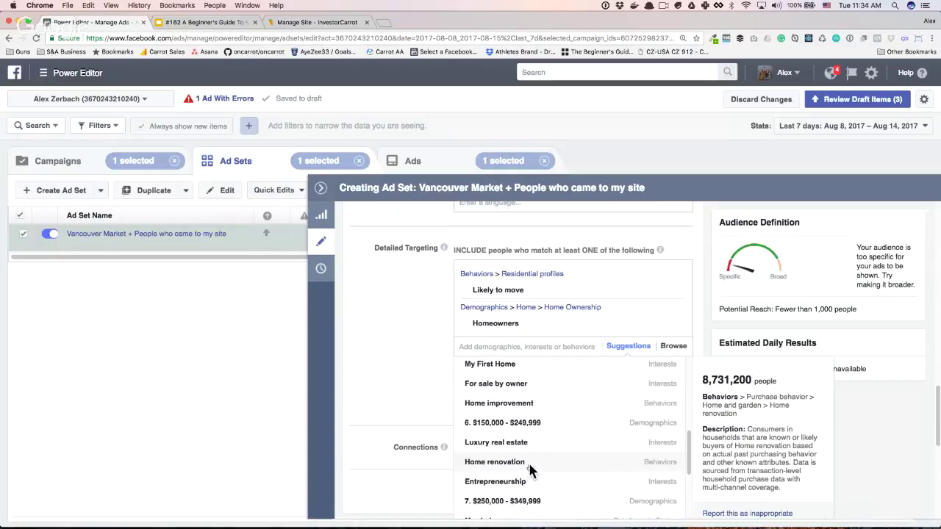
{"action": "left_click", "coordinate": [506, 468]}
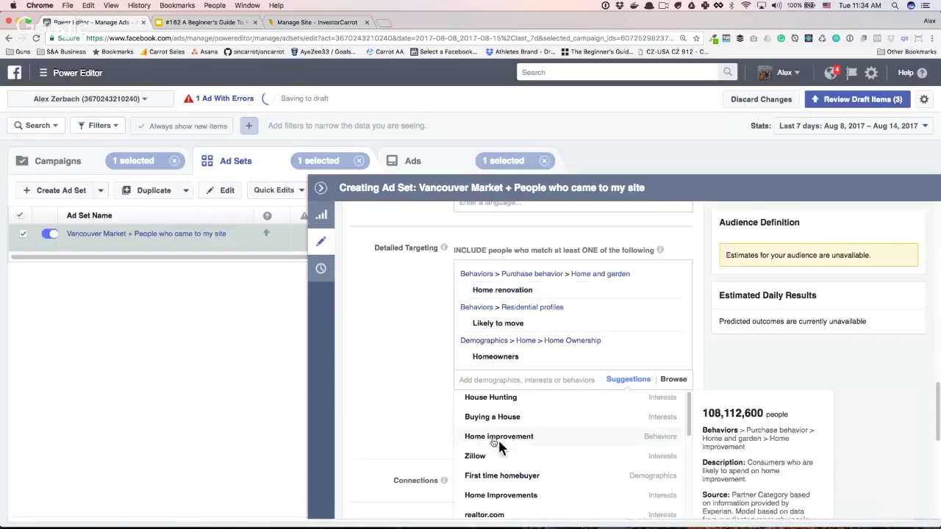
Step: Look through the remaining detailed targeting suggestions related to homes and real estate, and close the list
{"action": "scroll", "coordinate": [429, 411], "scroll_direction": "down", "scroll_amount": 4}
{"action": "scroll", "coordinate": [532, 425], "scroll_direction": "down", "scroll_amount": 5}
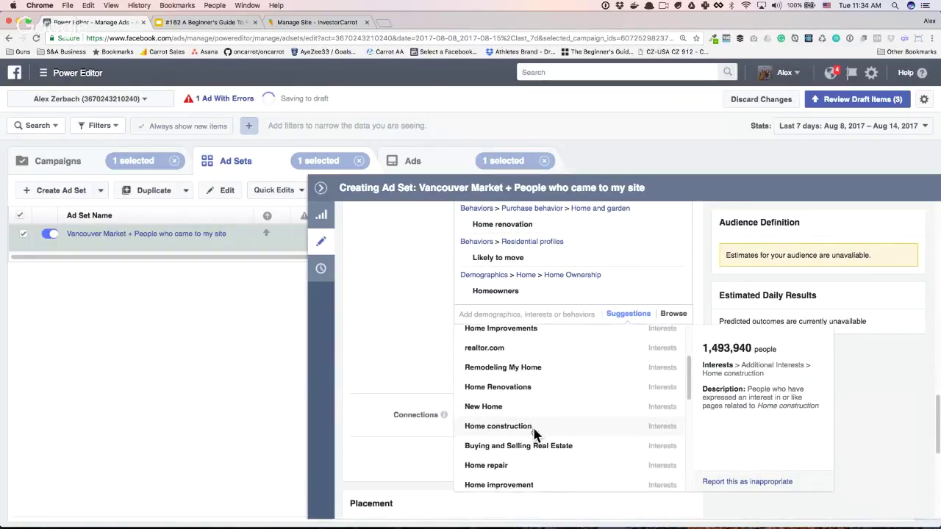
{"action": "scroll", "coordinate": [533, 434], "scroll_direction": "down", "scroll_amount": 4}
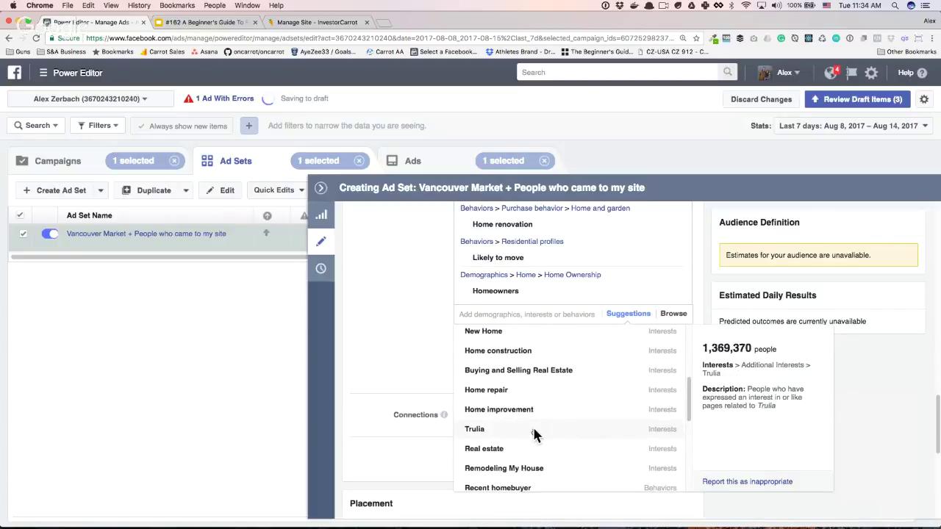
{"action": "scroll", "coordinate": [534, 433], "scroll_direction": "down", "scroll_amount": 2}
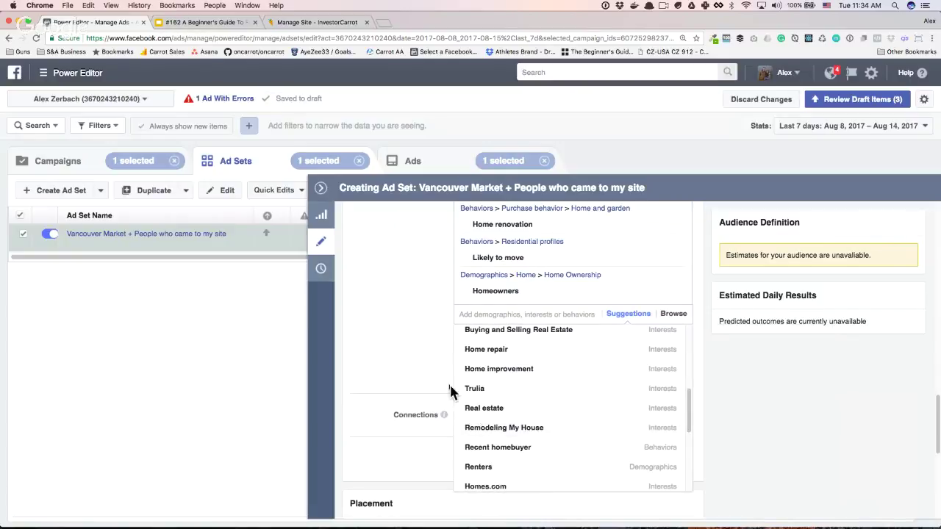
{"action": "scroll", "coordinate": [546, 400], "scroll_direction": "down", "scroll_amount": 2}
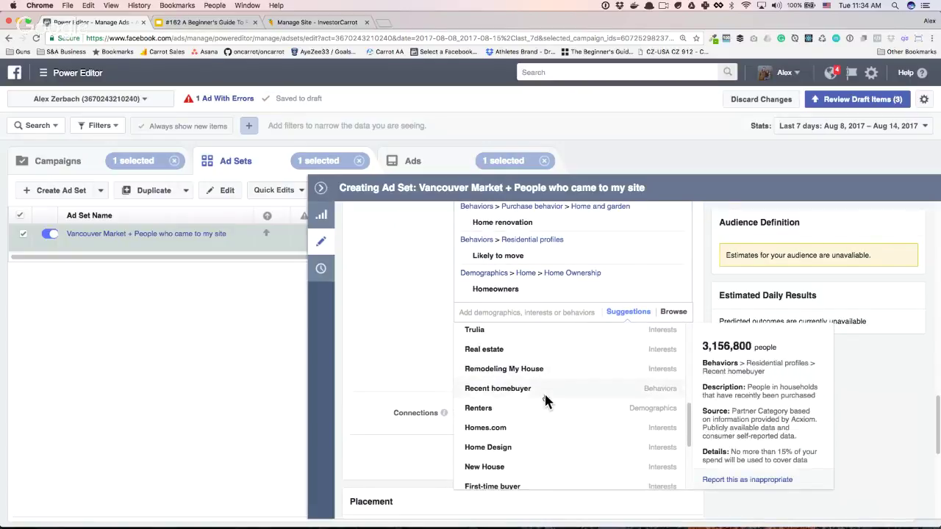
{"action": "scroll", "coordinate": [546, 399], "scroll_direction": "down", "scroll_amount": 3}
{"action": "scroll", "coordinate": [544, 401], "scroll_direction": "down", "scroll_amount": 5}
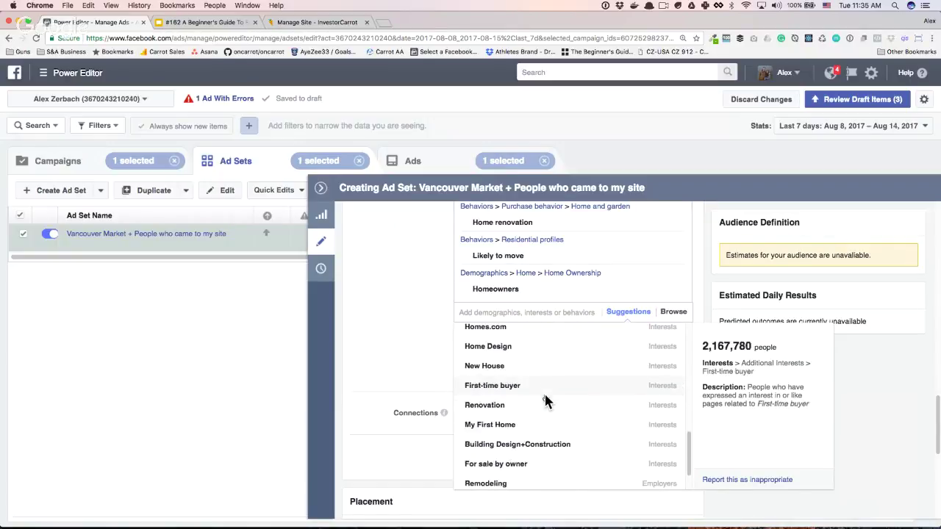
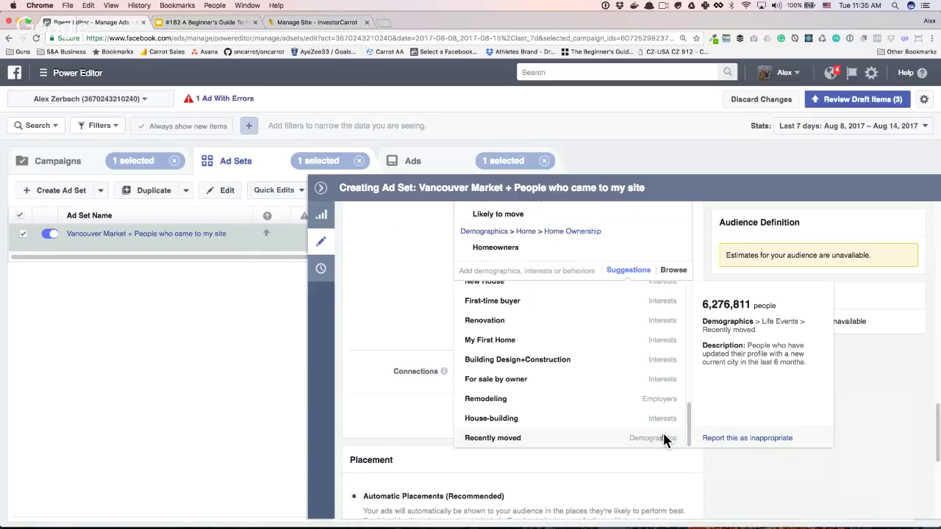
{"action": "left_click", "coordinate": [401, 321]}
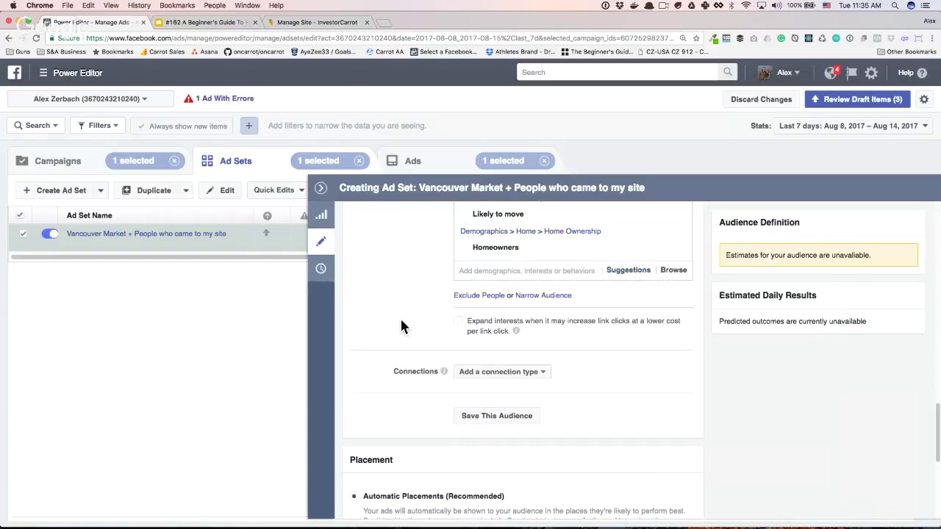
Step: Examine the ad set's detailed targeting, connections, placement, and optimization and delivery settings
{"action": "scroll", "coordinate": [401, 326], "scroll_direction": "up", "scroll_amount": 3}
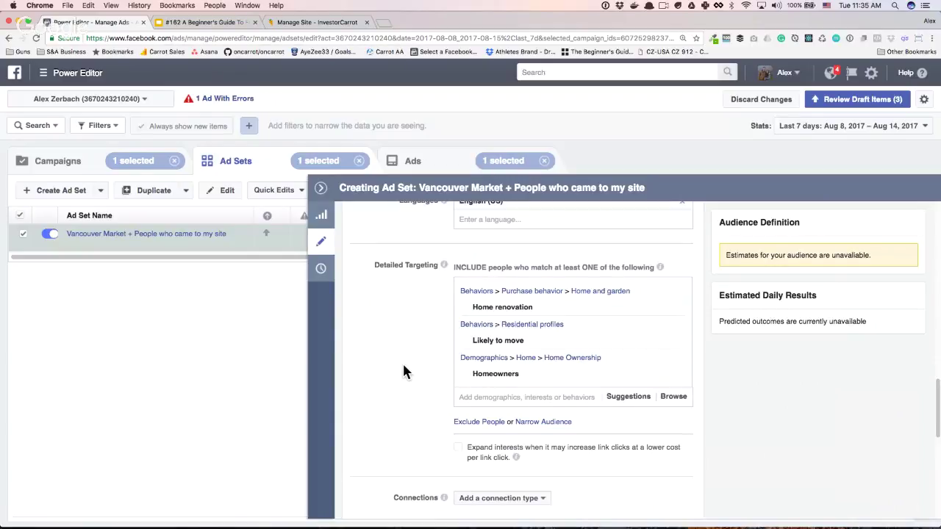
{"action": "scroll", "coordinate": [421, 285], "scroll_direction": "down", "scroll_amount": 1}
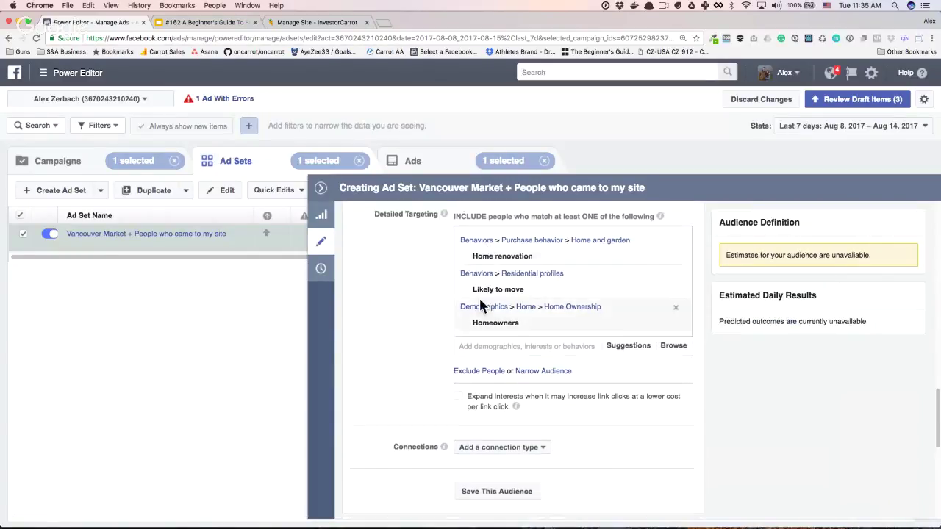
{"action": "scroll", "coordinate": [456, 294], "scroll_direction": "up", "scroll_amount": 4}
{"action": "scroll", "coordinate": [479, 299], "scroll_direction": "up", "scroll_amount": 2}
{"action": "scroll", "coordinate": [567, 294], "scroll_direction": "down", "scroll_amount": 3}
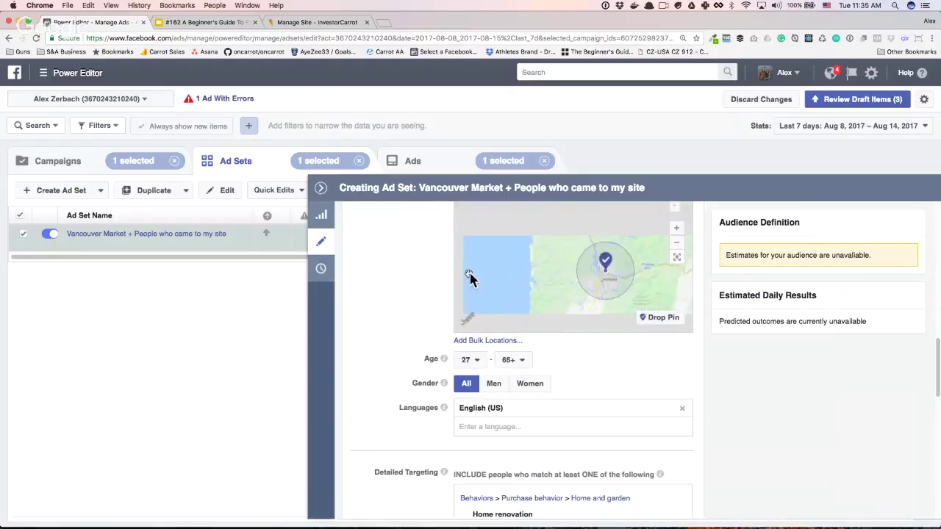
{"action": "scroll", "coordinate": [422, 287], "scroll_direction": "down", "scroll_amount": 10}
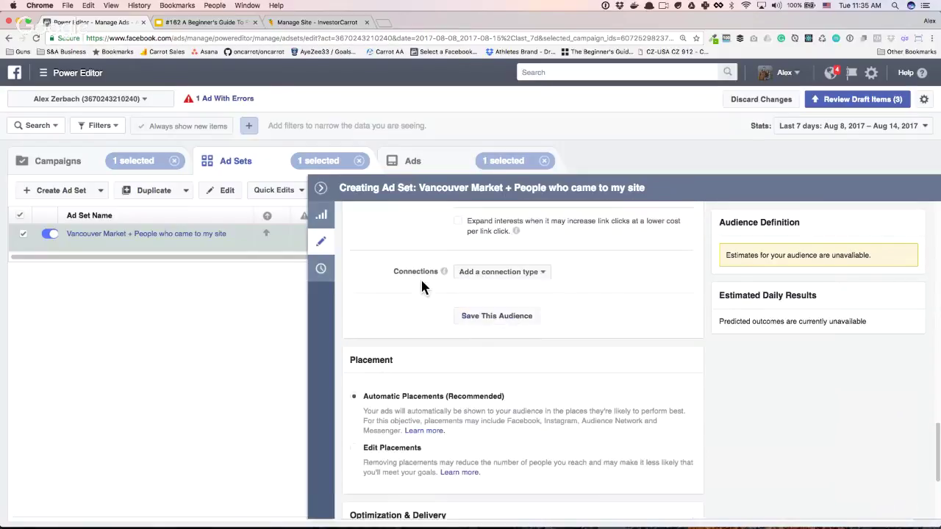
{"action": "scroll", "coordinate": [422, 287], "scroll_direction": "down", "scroll_amount": 1}
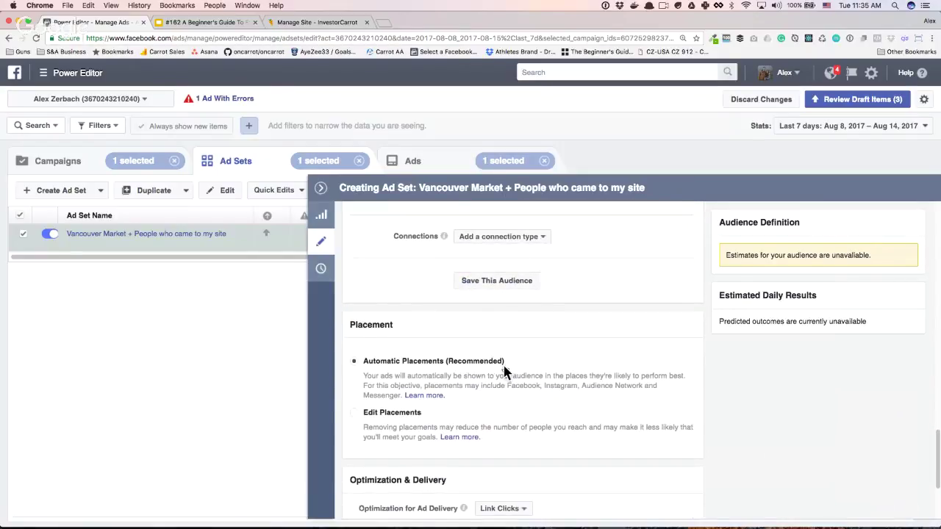
{"action": "scroll", "coordinate": [505, 373], "scroll_direction": "down", "scroll_amount": 1}
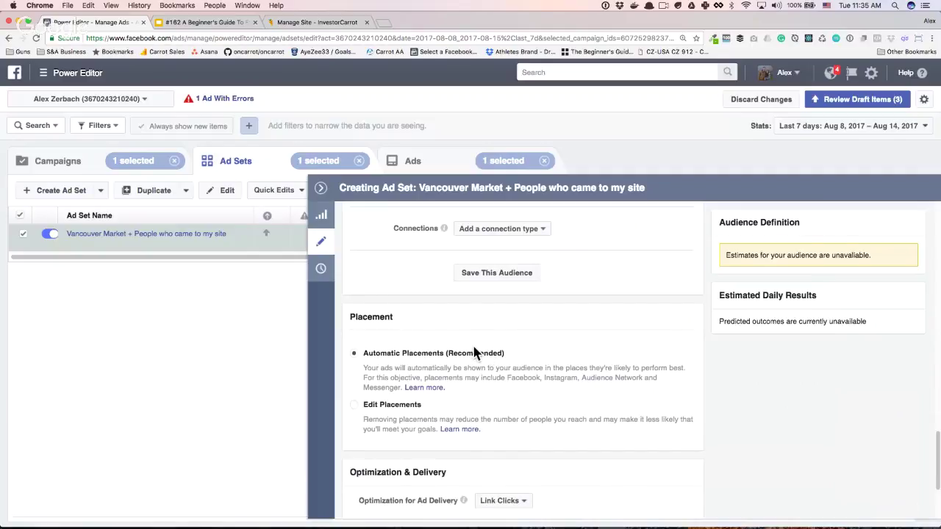
{"action": "scroll", "coordinate": [474, 355], "scroll_direction": "down", "scroll_amount": 3}
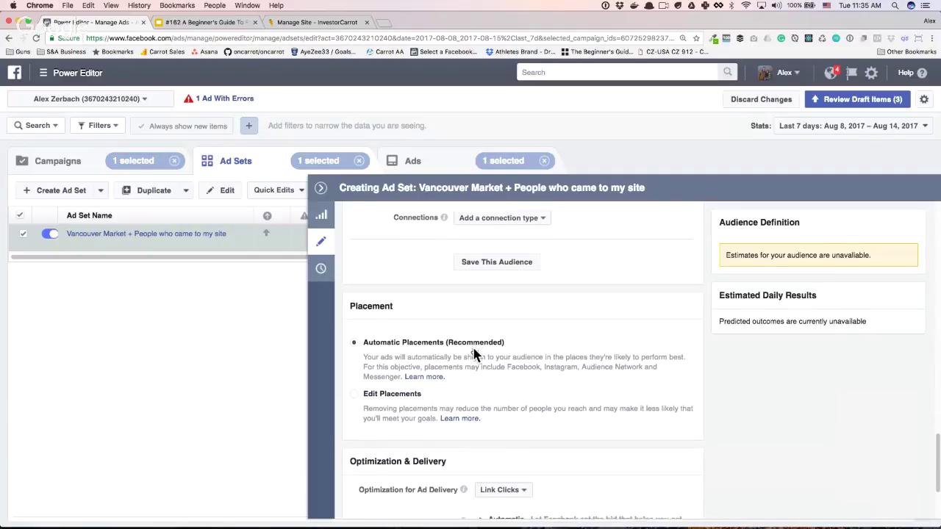
{"action": "scroll", "coordinate": [474, 355], "scroll_direction": "down", "scroll_amount": 6}
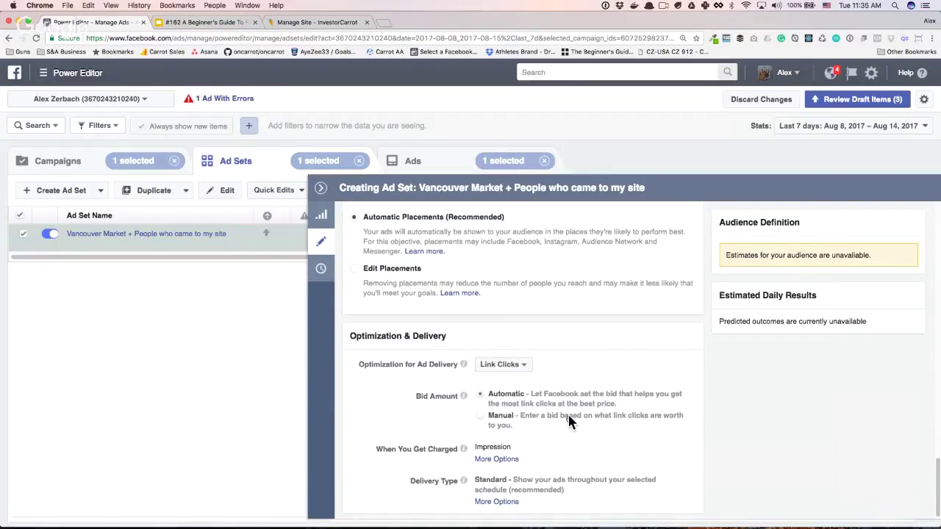
Step: Review the ad set's locations, custom audiences, budget, schedule and traffic destination settings
{"action": "scroll", "coordinate": [569, 415], "scroll_direction": "up", "scroll_amount": 8}
{"action": "scroll", "coordinate": [570, 421], "scroll_direction": "up", "scroll_amount": 3}
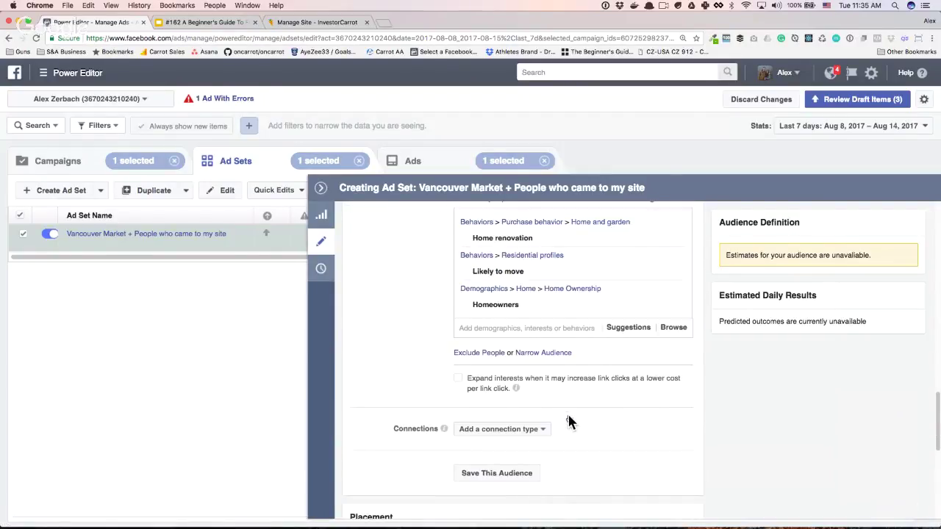
{"action": "scroll", "coordinate": [570, 421], "scroll_direction": "up", "scroll_amount": 12}
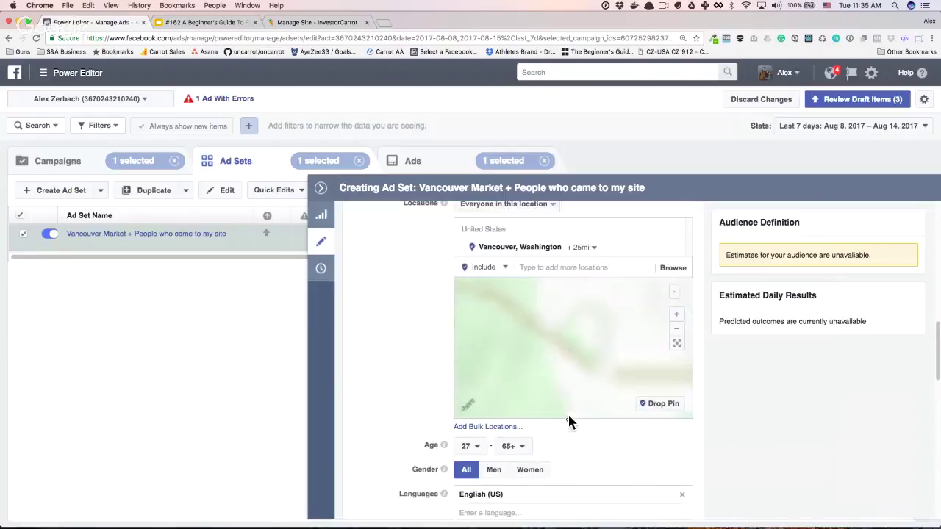
{"action": "scroll", "coordinate": [442, 340], "scroll_direction": "down", "scroll_amount": 1}
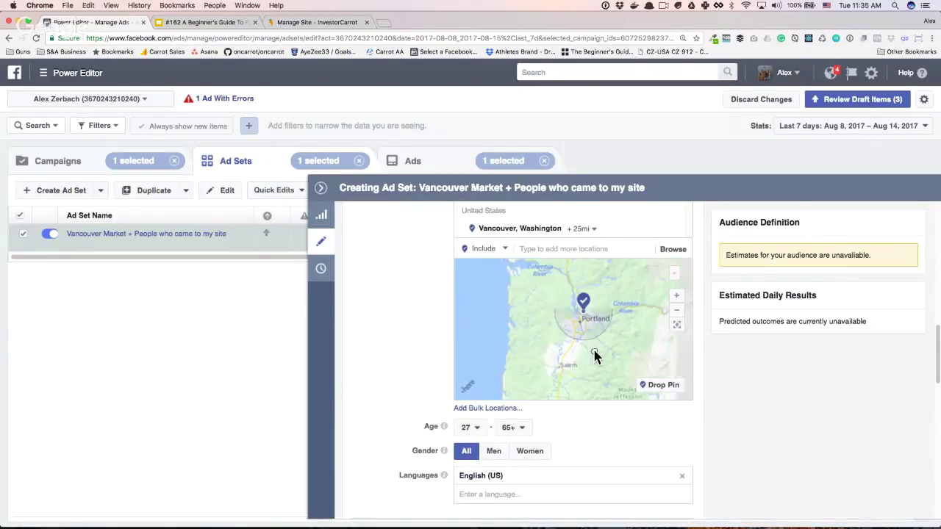
{"action": "scroll", "coordinate": [417, 311], "scroll_direction": "up", "scroll_amount": 6}
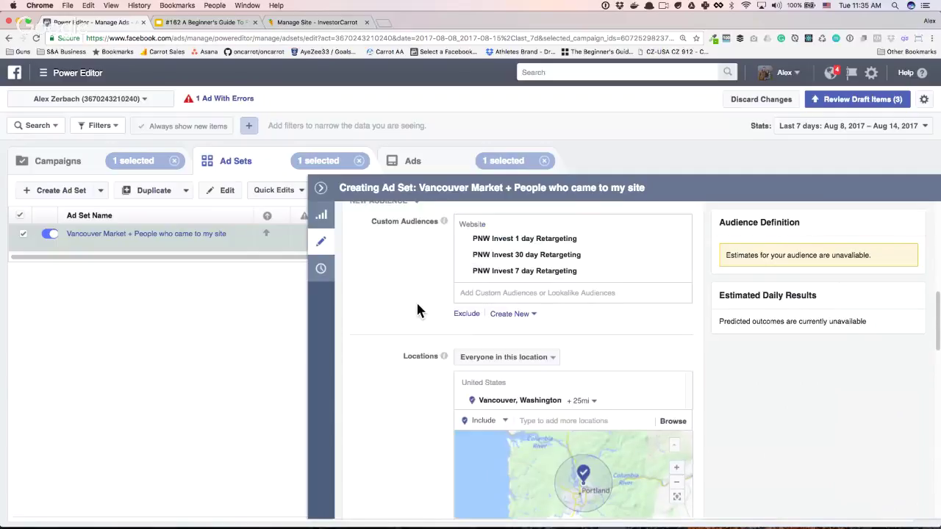
{"action": "scroll", "coordinate": [417, 305], "scroll_direction": "up", "scroll_amount": 3}
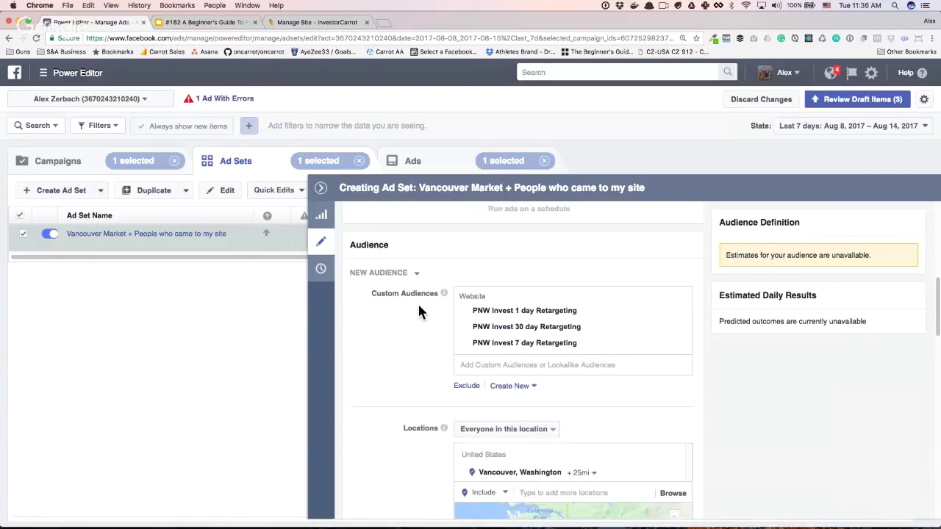
{"action": "scroll", "coordinate": [418, 311], "scroll_direction": "up", "scroll_amount": 5}
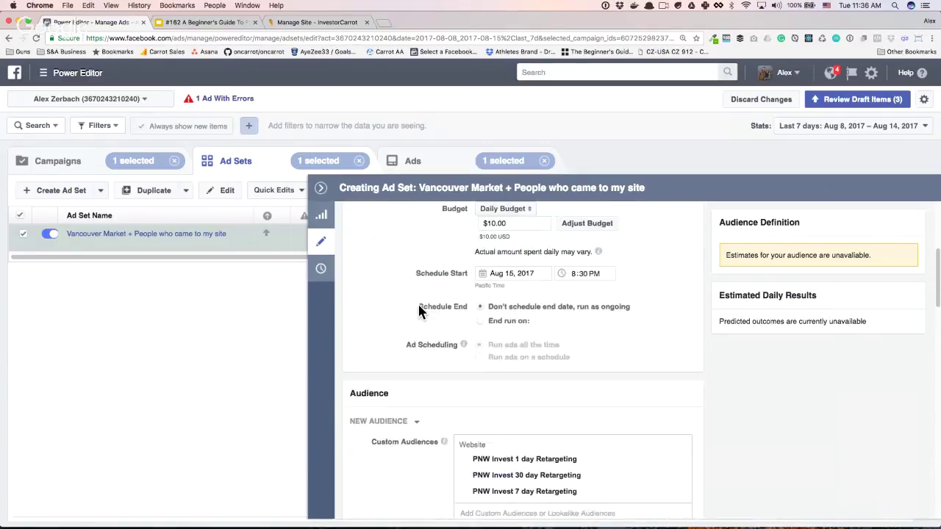
{"action": "scroll", "coordinate": [419, 311], "scroll_direction": "up", "scroll_amount": 8}
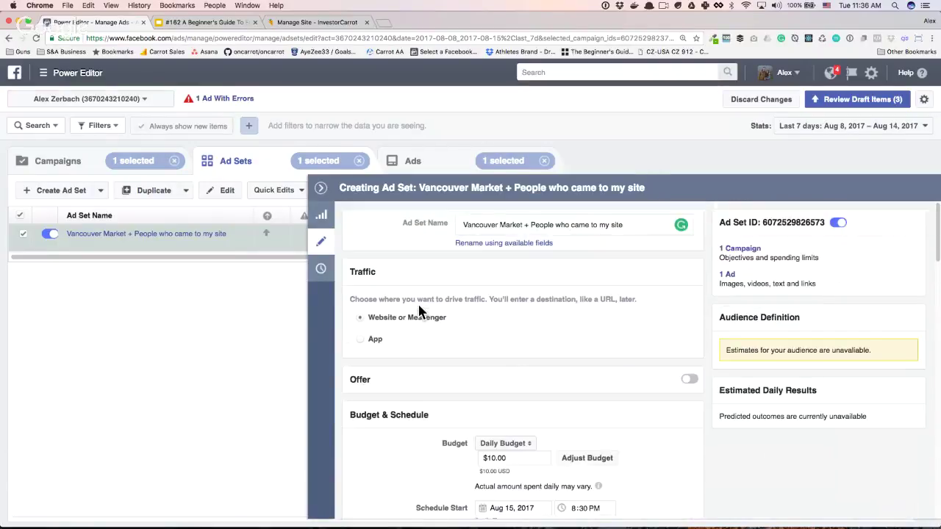
{"action": "scroll", "coordinate": [419, 312], "scroll_direction": "down", "scroll_amount": 13}
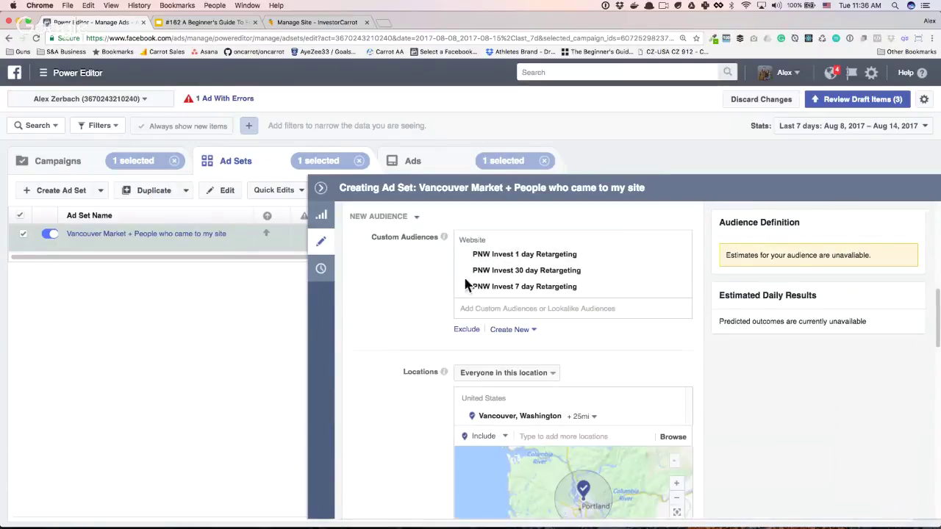
Step: Open Ad #1 for editing and set its Facebook Page to PNW Invest from the Personal pages
{"action": "left_click", "coordinate": [151, 237]}
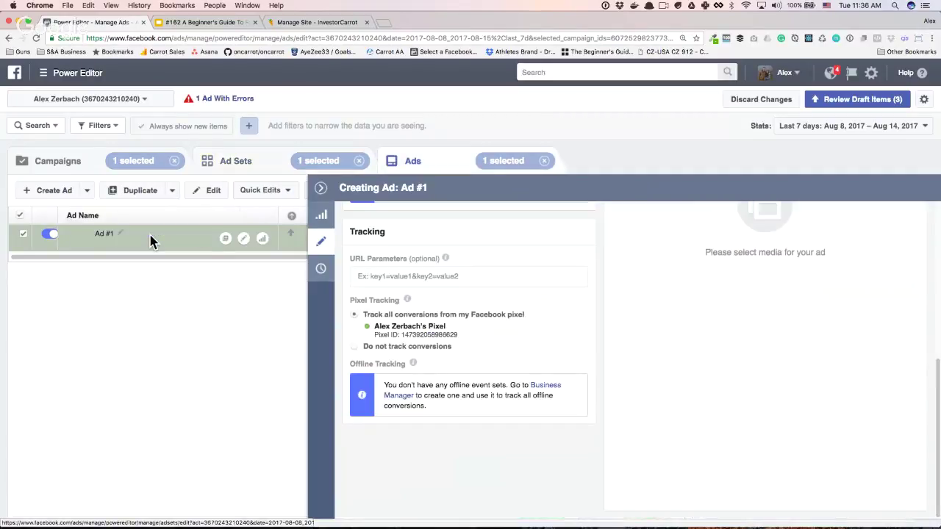
{"action": "scroll", "coordinate": [461, 346], "scroll_direction": "up", "scroll_amount": 5}
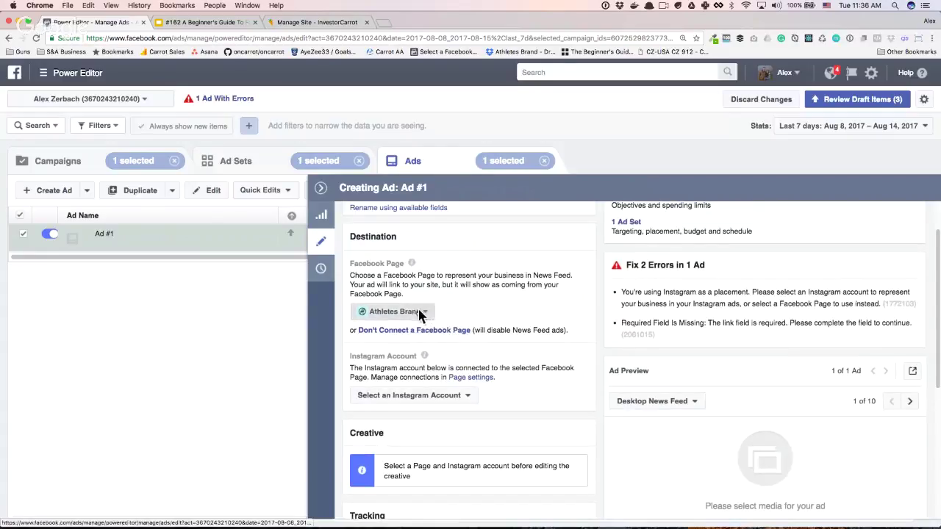
{"action": "left_click", "coordinate": [417, 311]}
{"action": "left_click", "coordinate": [362, 332]}
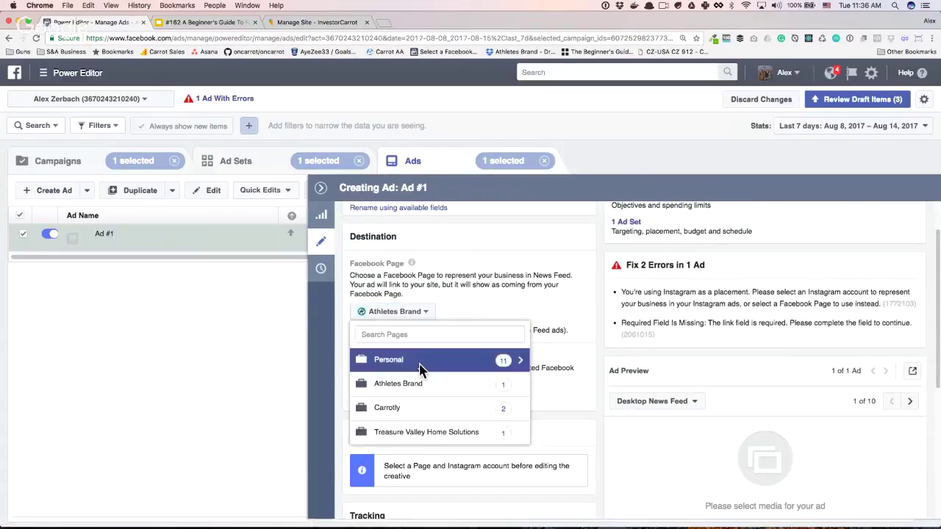
{"action": "left_click", "coordinate": [420, 365]}
{"action": "scroll", "coordinate": [430, 404], "scroll_direction": "down", "scroll_amount": 3}
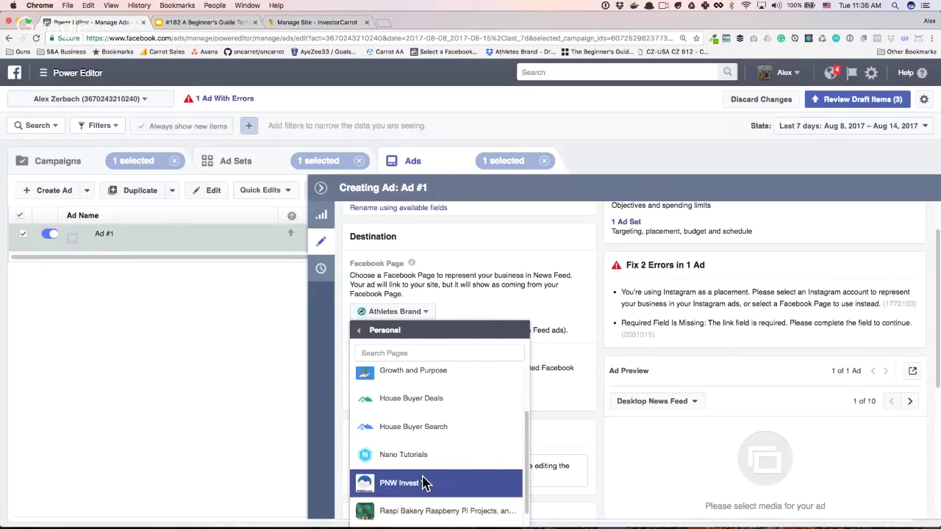
{"action": "left_click", "coordinate": [425, 483]}
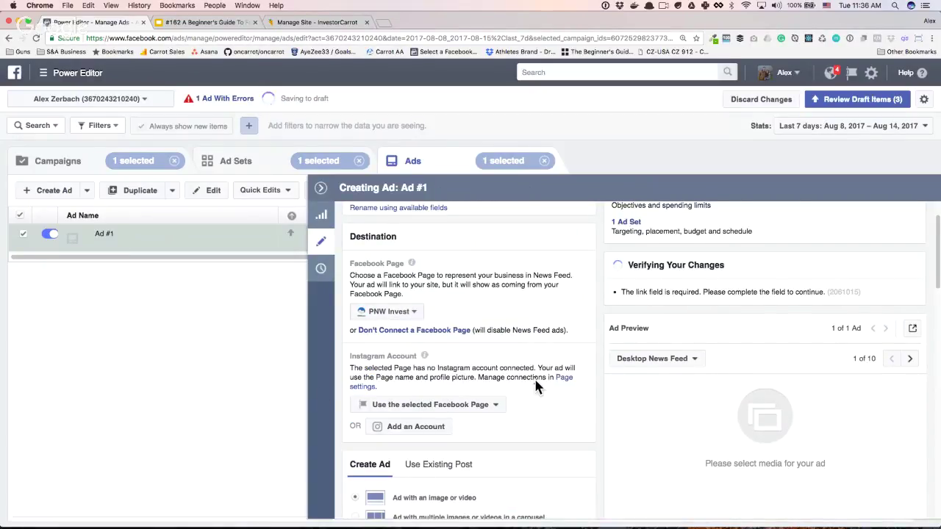
Step: Check the ad's Instagram account guidance and keep the option to use the selected Facebook Page
{"action": "scroll", "coordinate": [538, 386], "scroll_direction": "down", "scroll_amount": 1}
{"action": "scroll", "coordinate": [462, 321], "scroll_direction": "down", "scroll_amount": 1}
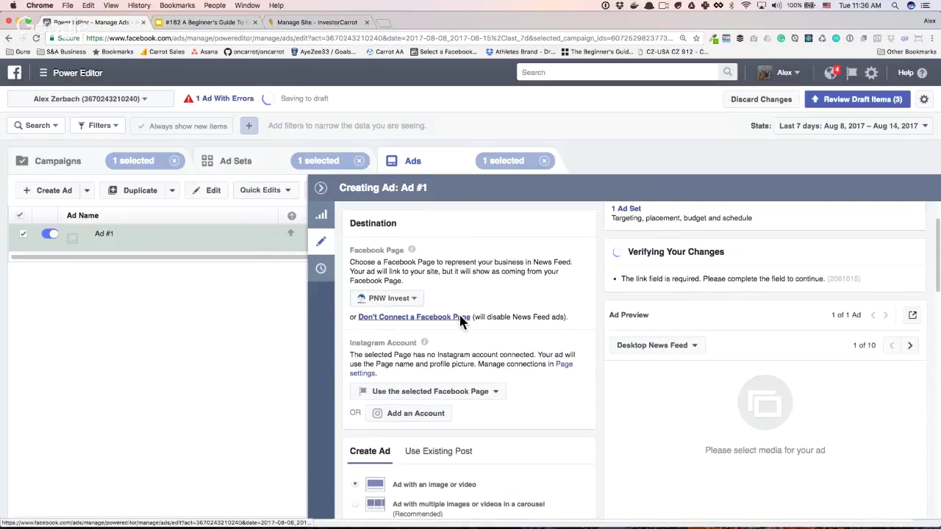
{"action": "scroll", "coordinate": [459, 315], "scroll_direction": "down", "scroll_amount": 1}
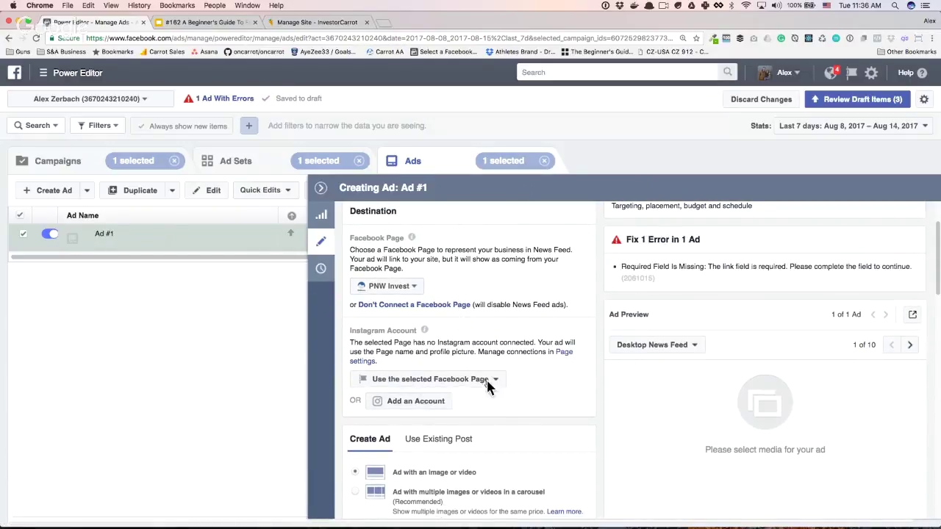
{"action": "mouse_move", "coordinate": [425, 333]}
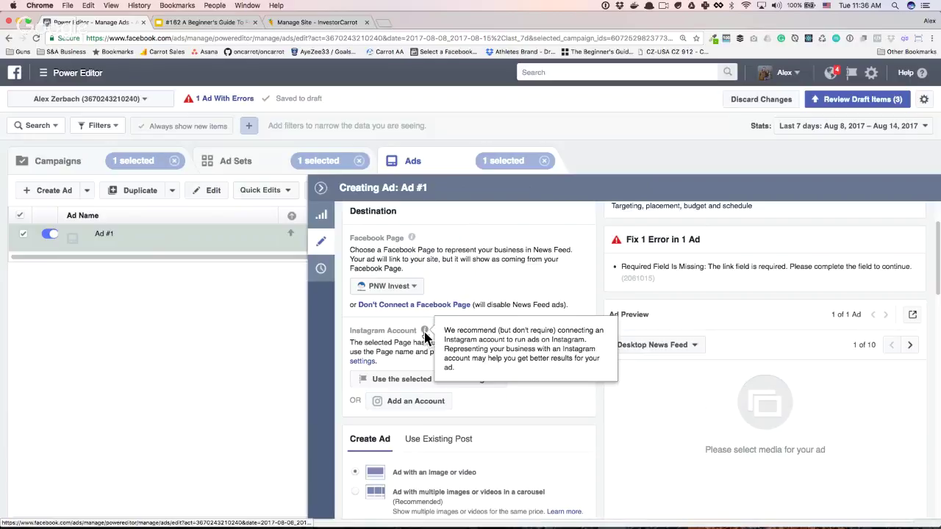
{"action": "left_click", "coordinate": [418, 381]}
{"action": "left_click", "coordinate": [432, 416]}
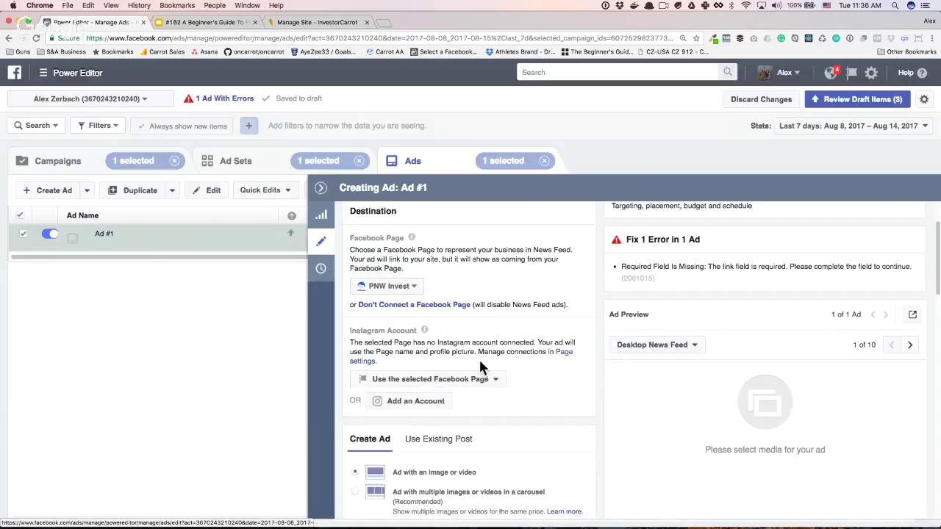
Step: Start choosing an image for the single image or video ad and search the free stock images for "house"
{"action": "scroll", "coordinate": [480, 361], "scroll_direction": "down", "scroll_amount": 3}
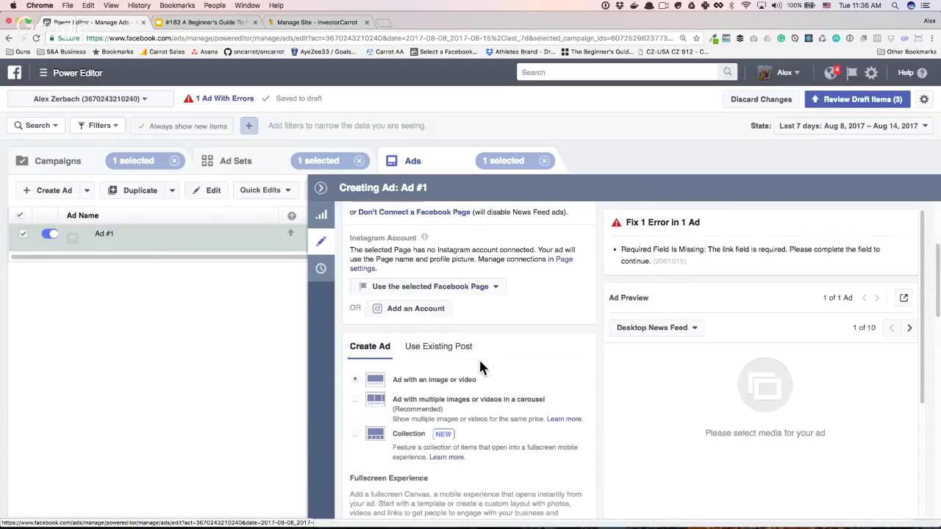
{"action": "scroll", "coordinate": [480, 362], "scroll_direction": "down", "scroll_amount": 1}
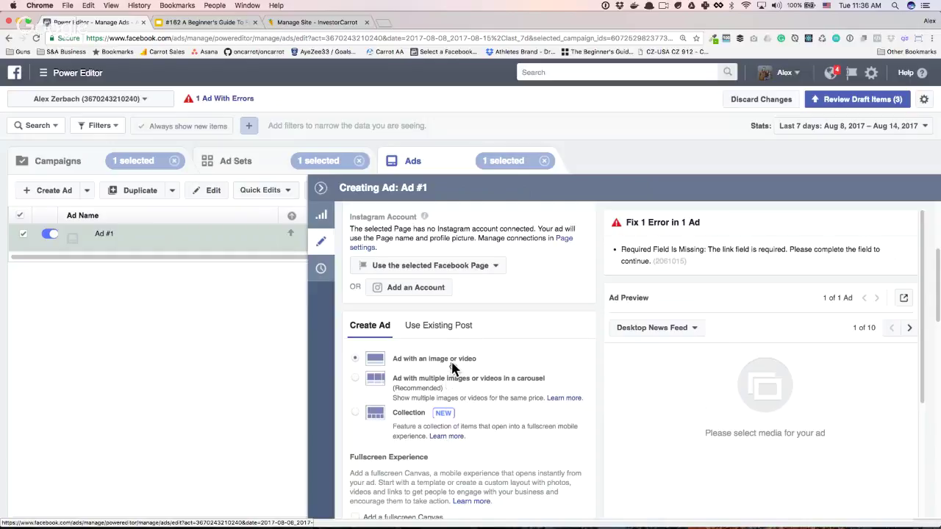
{"action": "scroll", "coordinate": [453, 365], "scroll_direction": "down", "scroll_amount": 2}
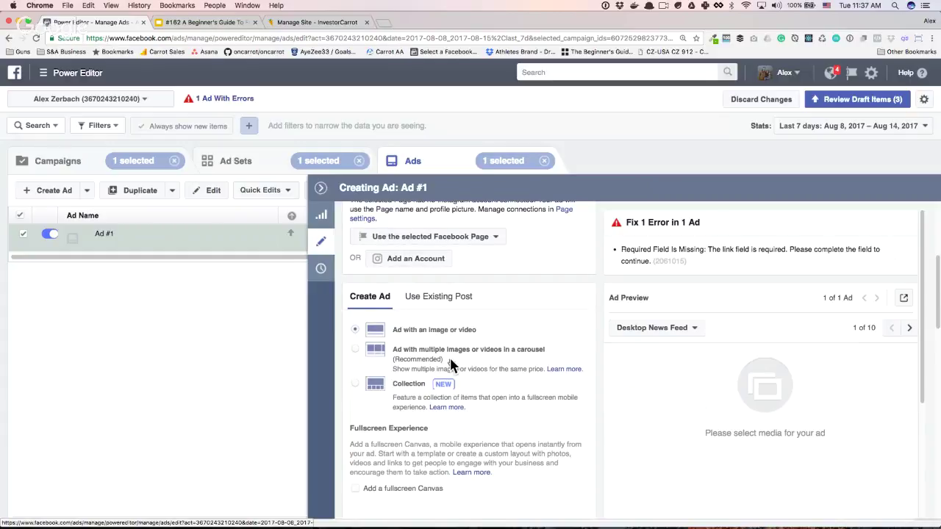
{"action": "scroll", "coordinate": [452, 365], "scroll_direction": "down", "scroll_amount": 2}
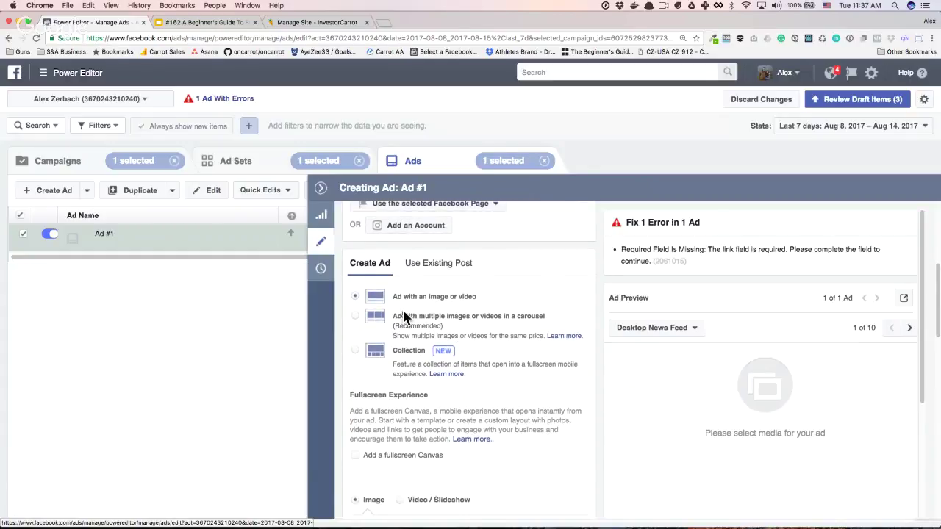
{"action": "scroll", "coordinate": [403, 316], "scroll_direction": "down", "scroll_amount": 4}
{"action": "scroll", "coordinate": [398, 406], "scroll_direction": "down", "scroll_amount": 7}
{"action": "left_click", "coordinate": [389, 357]}
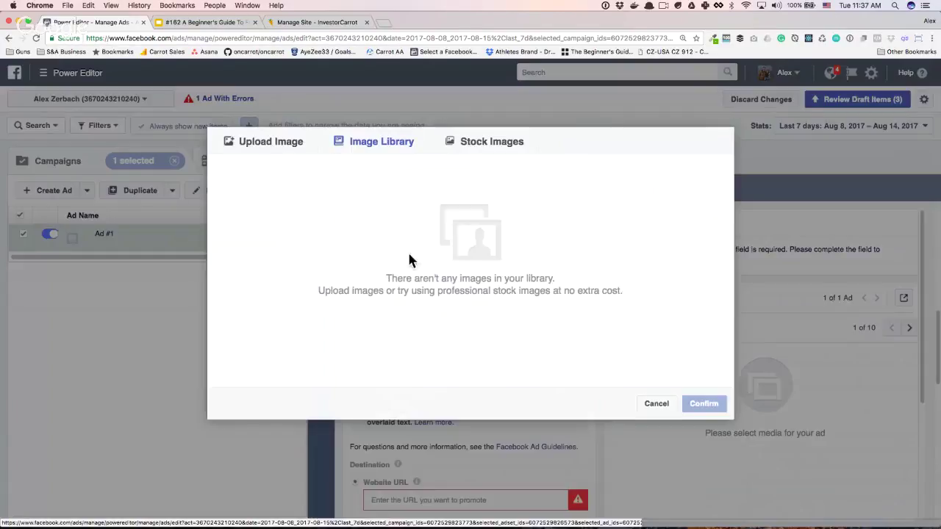
{"action": "left_click", "coordinate": [494, 142]}
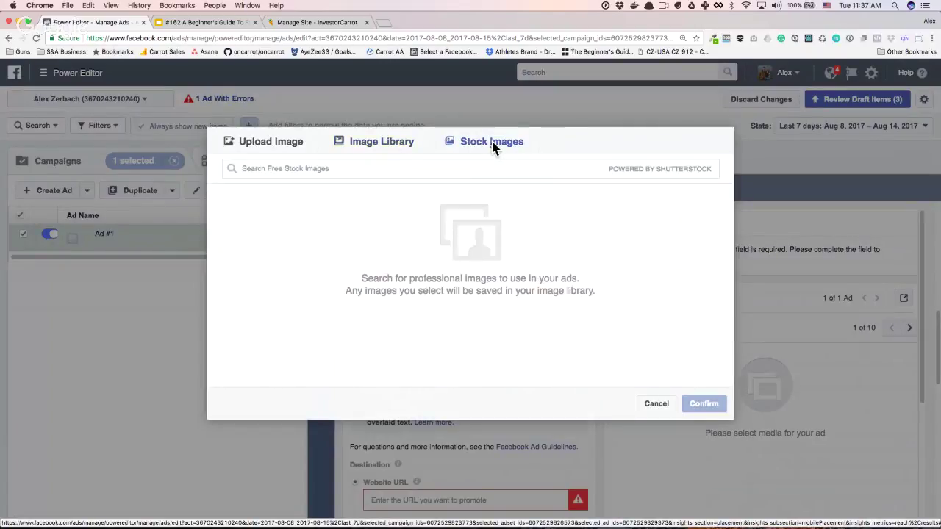
{"action": "type", "text": "house"}
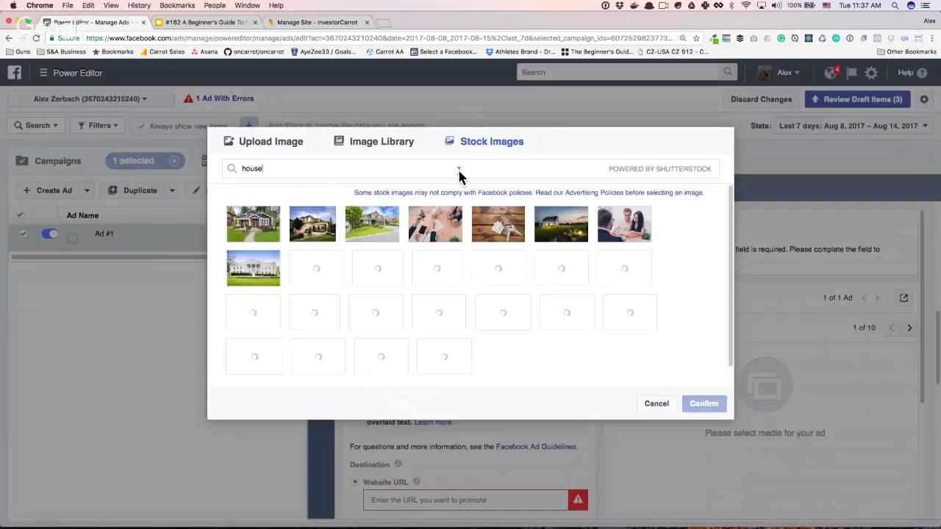
{"action": "mouse_move", "coordinate": [424, 278]}
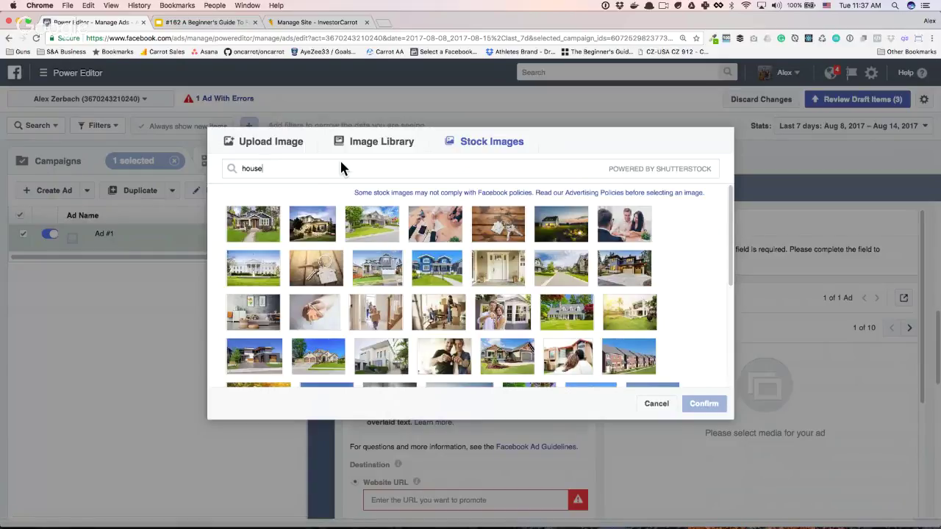
Step: Search the stock images for "old kitchen" and use the photo of the white-cabinet kitchen with yellow counters as the ad image
{"action": "triple_click", "coordinate": [340, 168]}
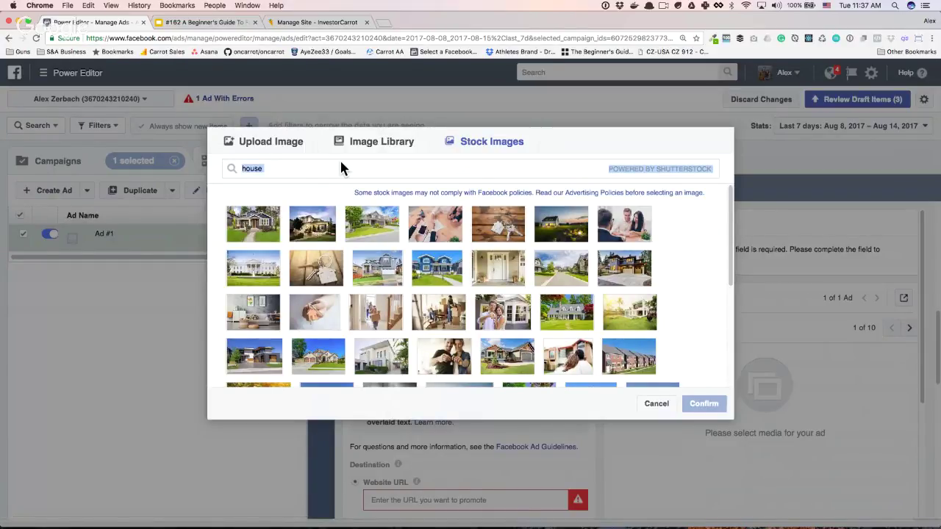
{"action": "type", "text": "ol"}
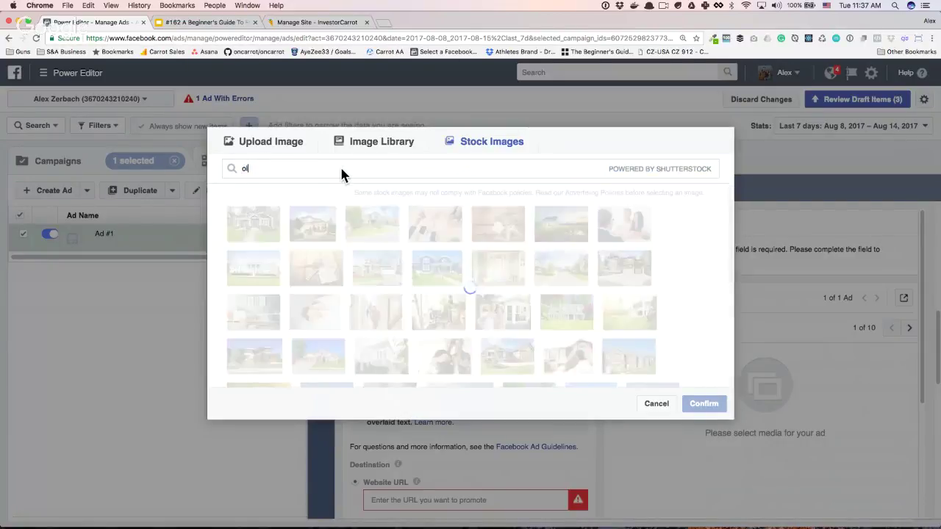
{"action": "type", "text": "d kitchen"}
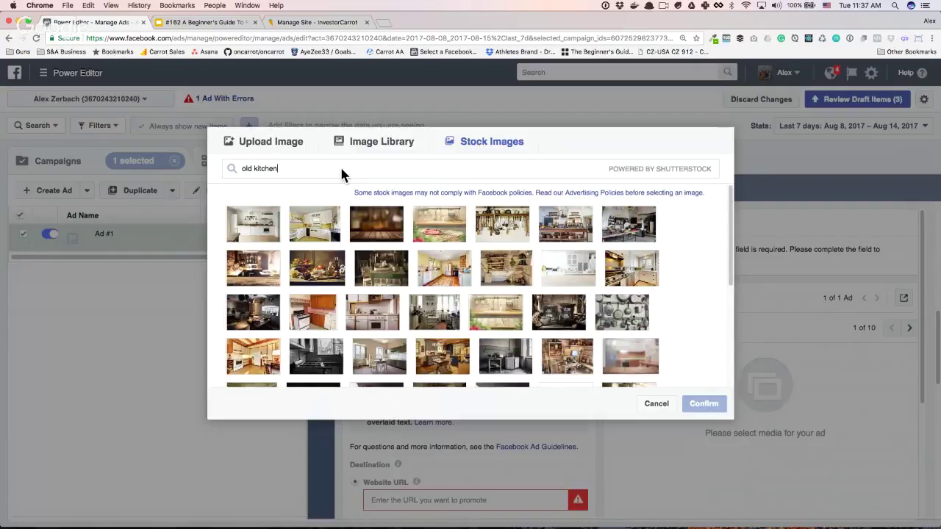
{"action": "mouse_move", "coordinate": [259, 232]}
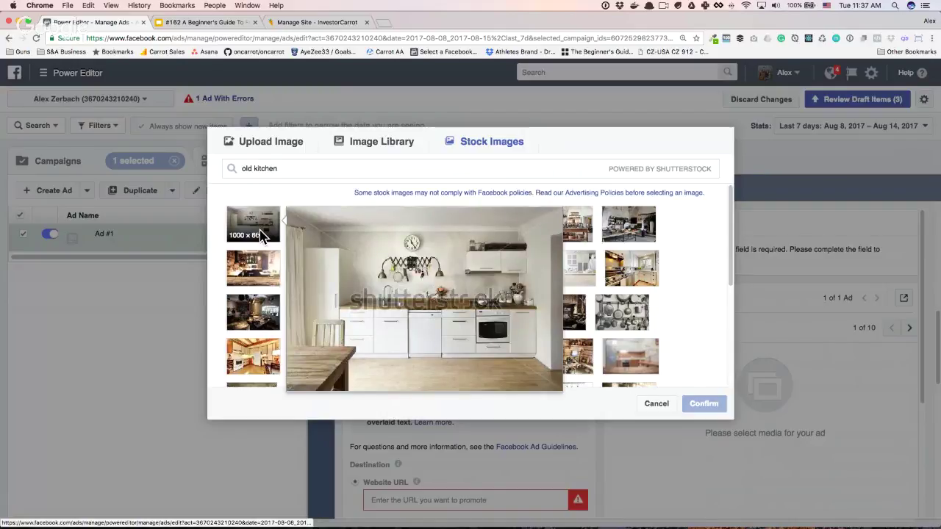
{"action": "mouse_move", "coordinate": [337, 234]}
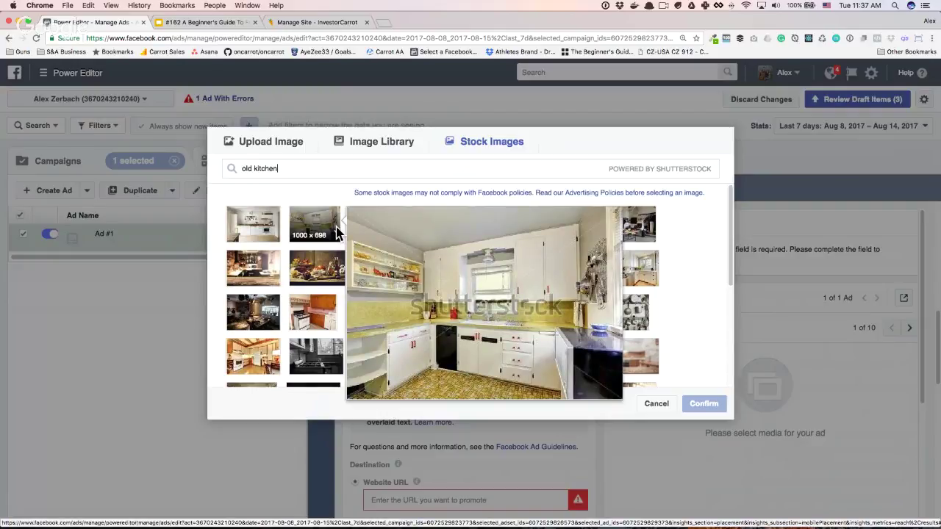
{"action": "left_click", "coordinate": [336, 232]}
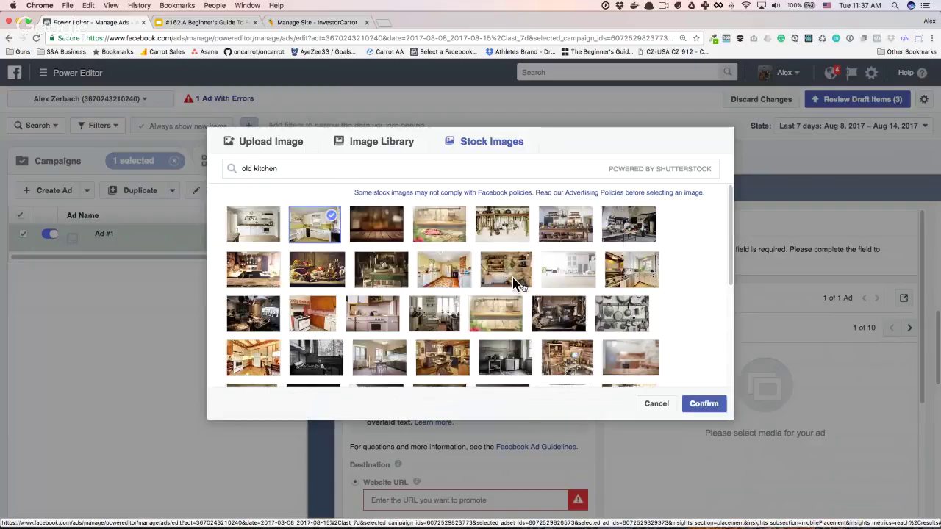
{"action": "mouse_move", "coordinate": [564, 235]}
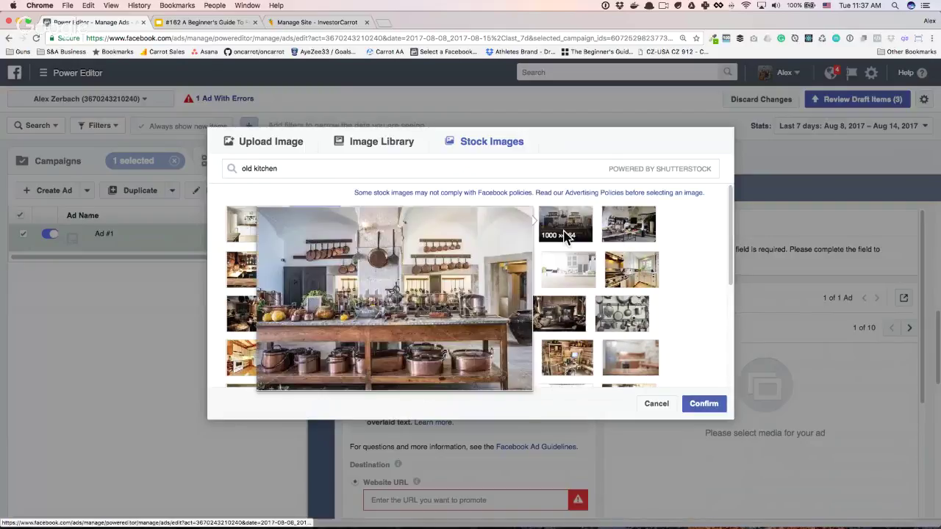
{"action": "mouse_move", "coordinate": [654, 285]}
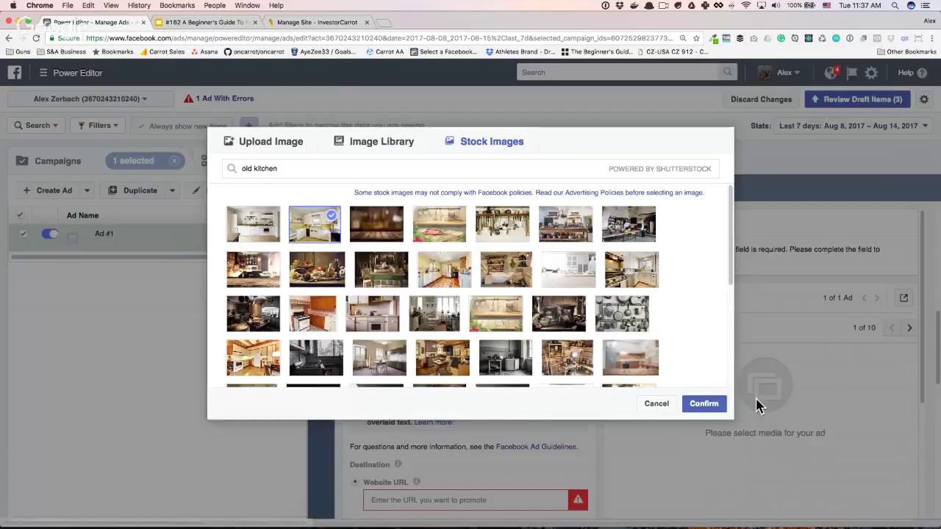
{"action": "left_click", "coordinate": [714, 404]}
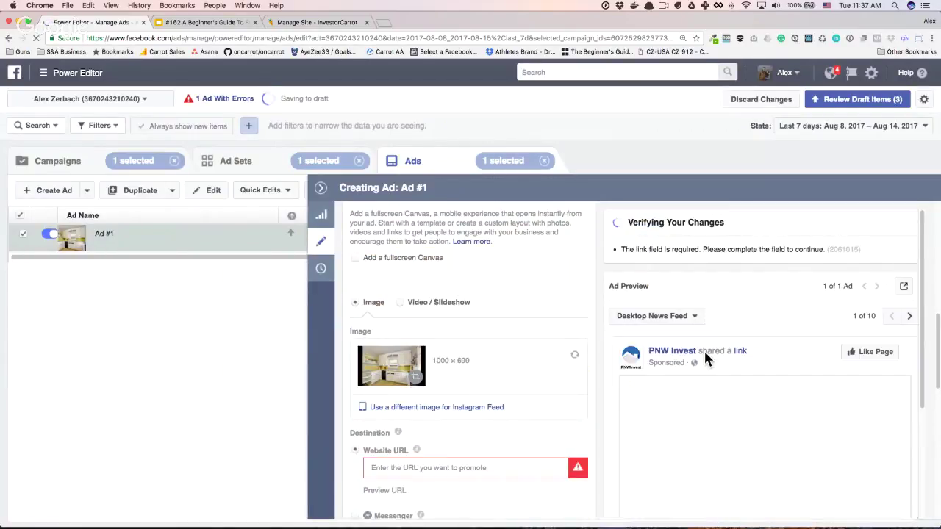
{"action": "scroll", "coordinate": [537, 388], "scroll_direction": "down", "scroll_amount": 3}
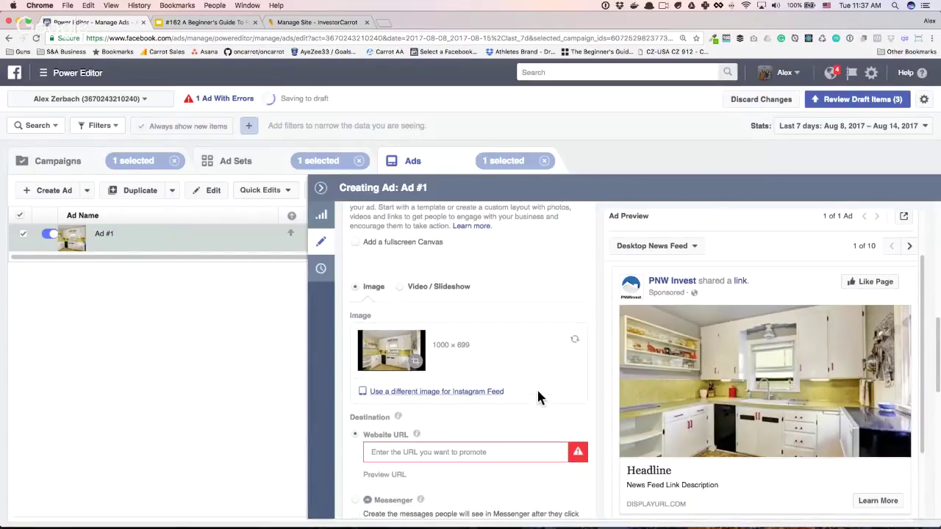
{"action": "left_click", "coordinate": [462, 372]}
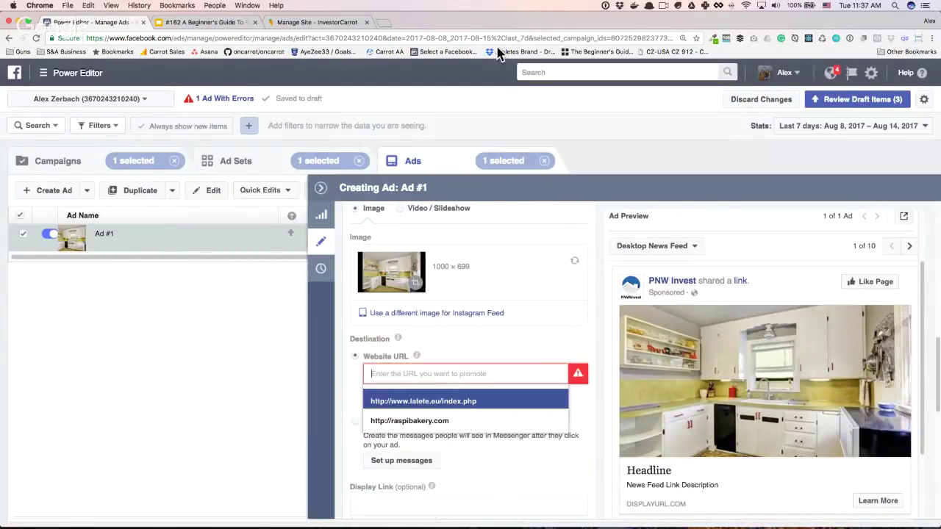
{"action": "left_click", "coordinate": [298, 23]}
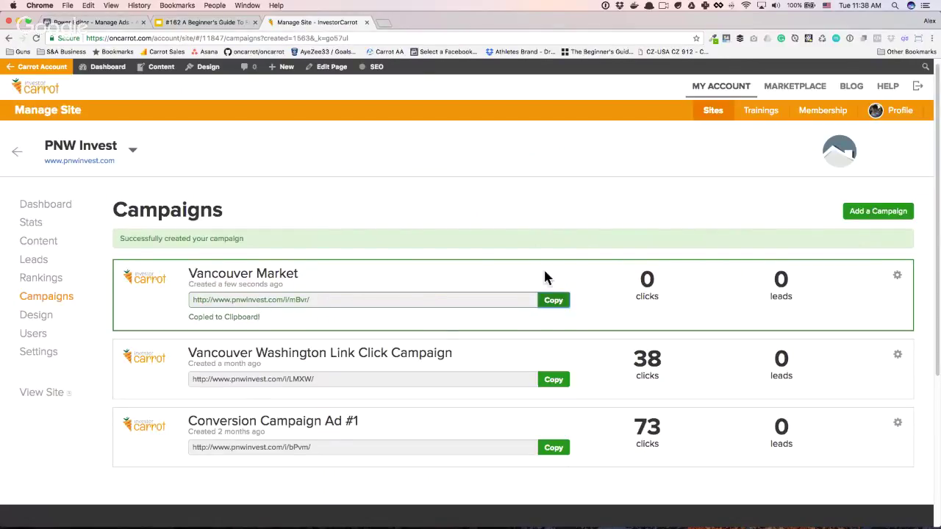
{"action": "left_click", "coordinate": [81, 23]}
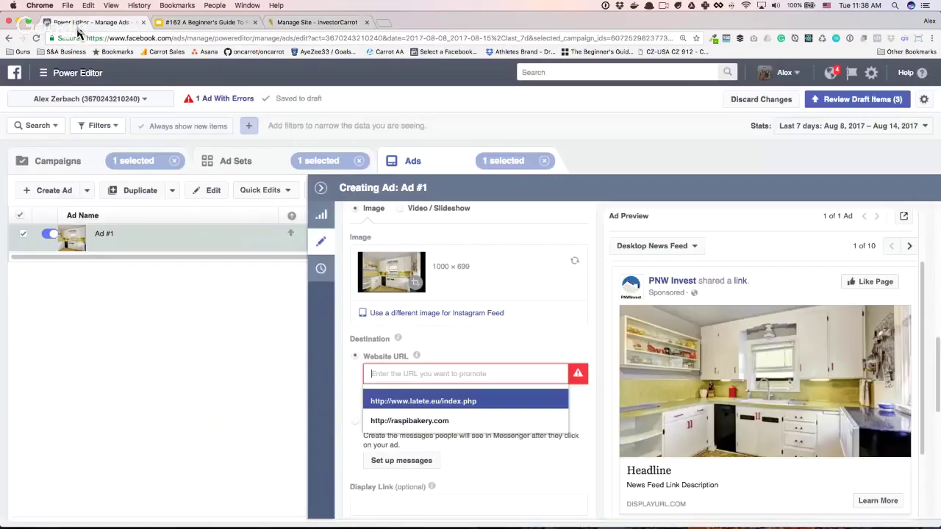
{"action": "type", "text": "http://www.pnwinvest.com/i/mBvr/"}
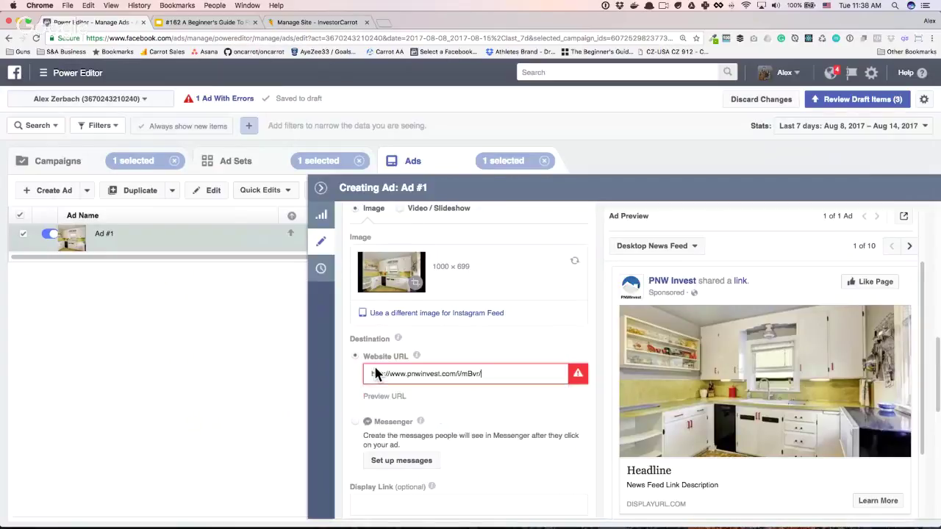
Step: Set the ad's display link to pnwinvest.com
{"action": "scroll", "coordinate": [347, 392], "scroll_direction": "down", "scroll_amount": 2}
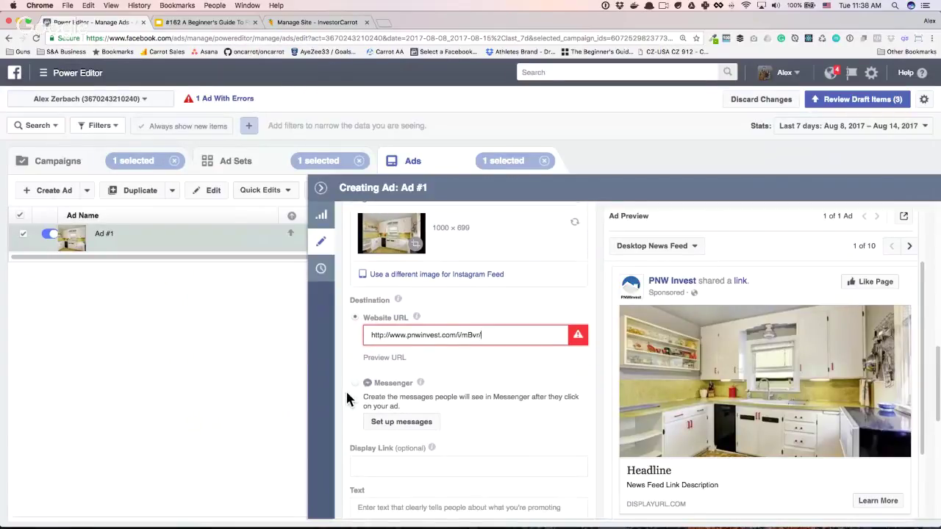
{"action": "scroll", "coordinate": [345, 397], "scroll_direction": "down", "scroll_amount": 2}
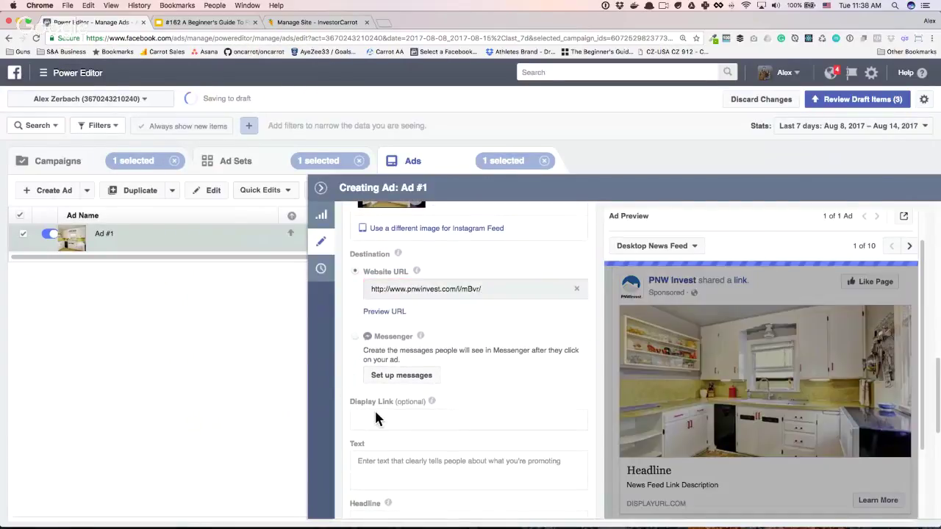
{"action": "left_click", "coordinate": [375, 418]}
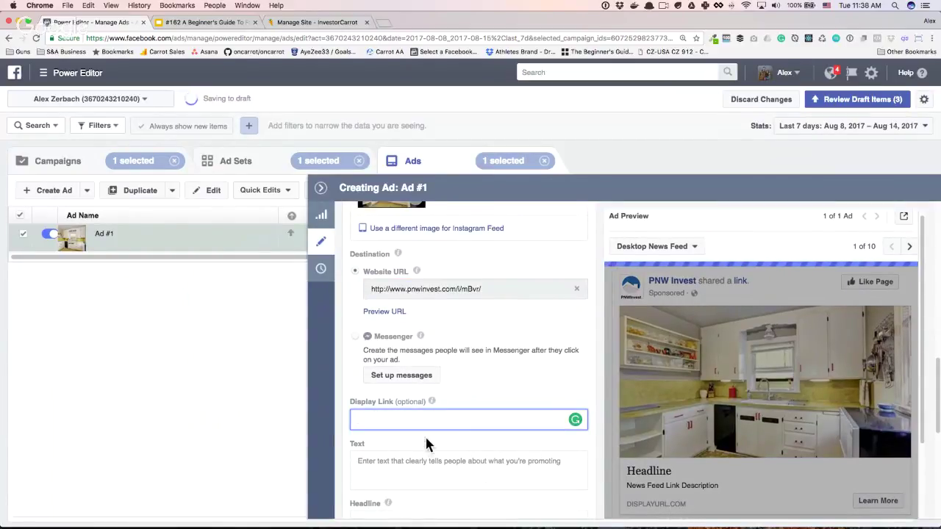
{"action": "type", "text": "p"}
{"action": "type", "text": "nwinvest.com"}
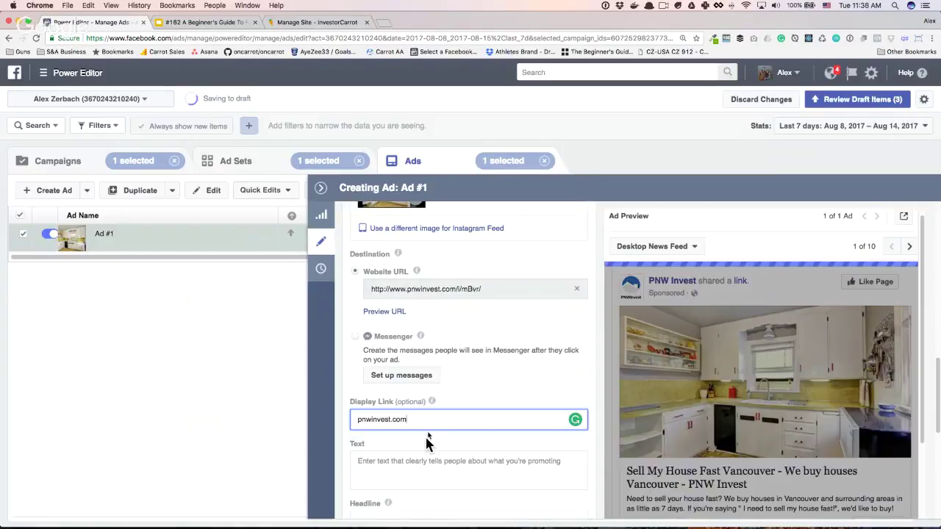
Step: Open the PNW Invest website from the InvestorCarrot site manager and copy its heading "Sell Your House Fast In Vancouver, Washington"
{"action": "scroll", "coordinate": [457, 368], "scroll_direction": "down", "scroll_amount": 2}
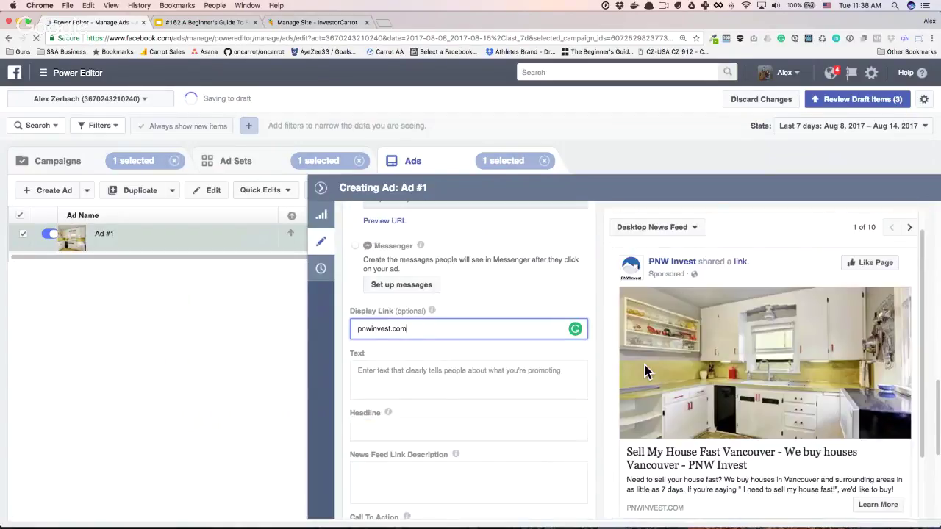
{"action": "scroll", "coordinate": [645, 364], "scroll_direction": "down", "scroll_amount": 1}
{"action": "left_click", "coordinate": [406, 382]}
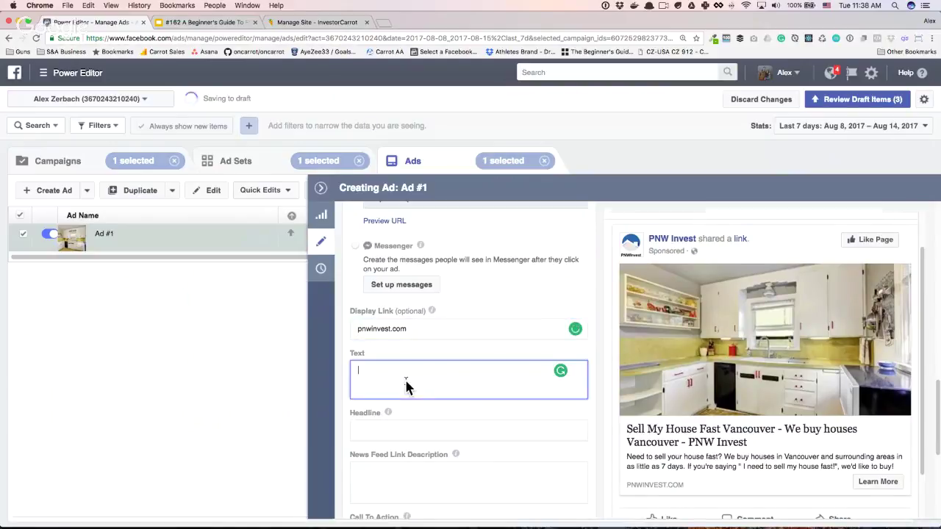
{"action": "left_click", "coordinate": [401, 433]}
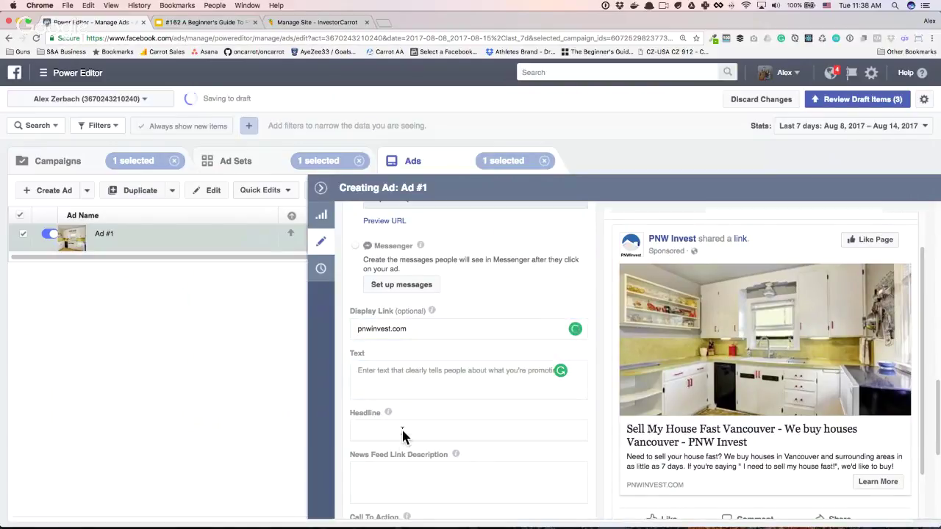
{"action": "left_click", "coordinate": [309, 24]}
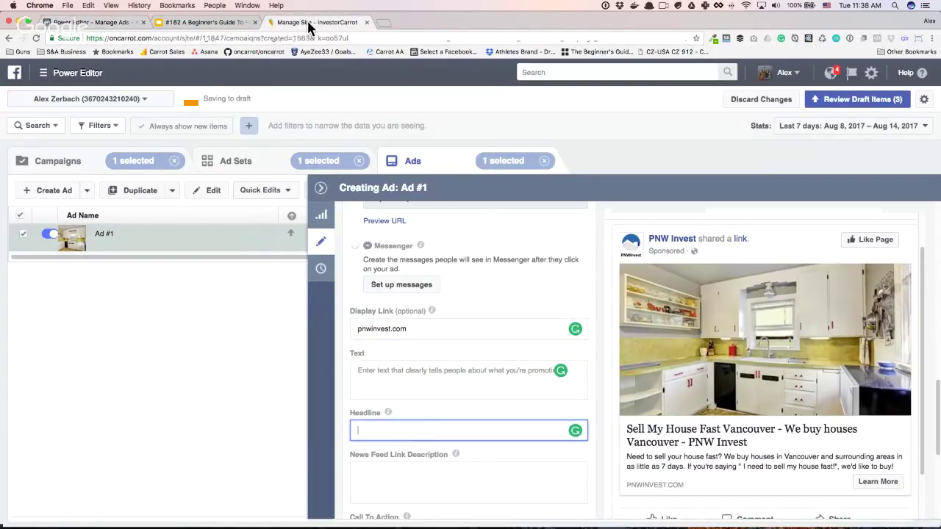
{"action": "left_click", "coordinate": [79, 160], "text": "super"}
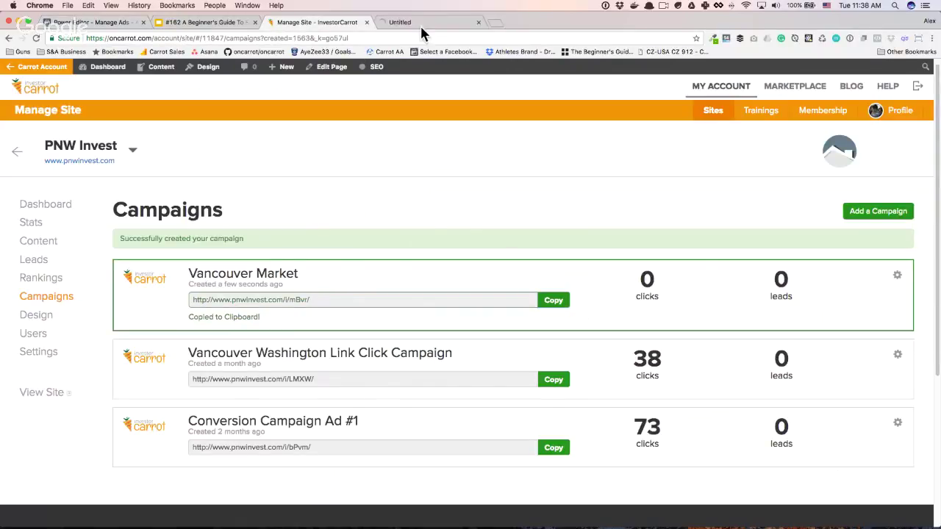
{"action": "left_click", "coordinate": [420, 23]}
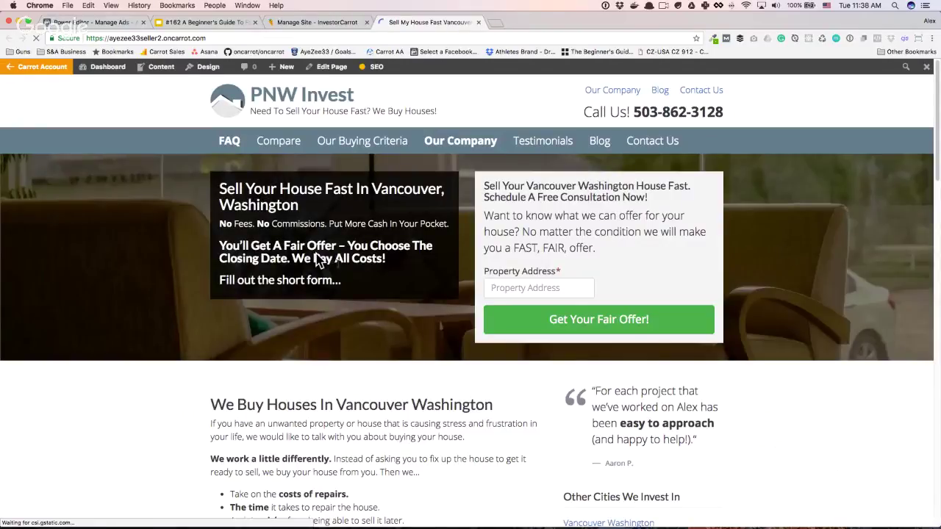
{"action": "left_click_drag", "start_coordinate": [299, 206], "coordinate": [220, 188]}
{"action": "key", "text": "super+c"}
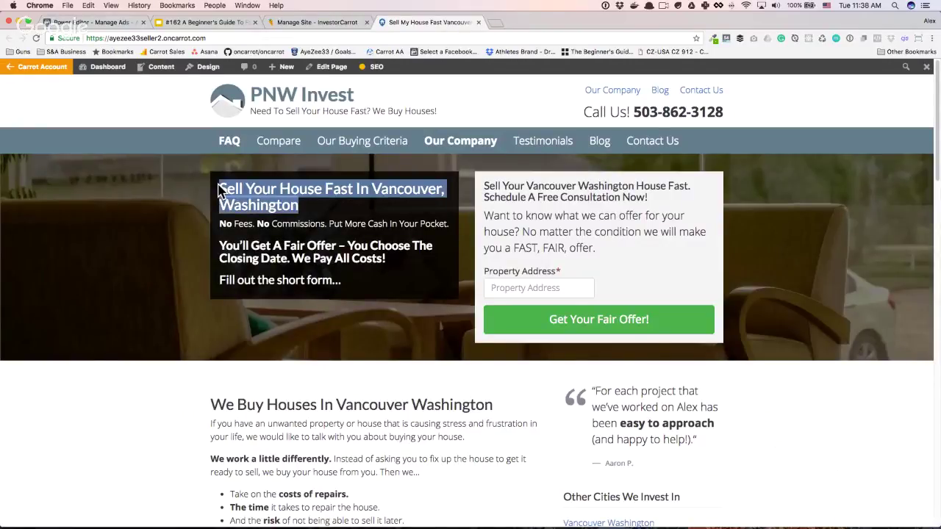
Step: Back in Power Editor, use the copied heading to make the ad headline "Looking To Sell Your House Fast In Vancouver Washington?"
{"action": "left_click", "coordinate": [79, 24]}
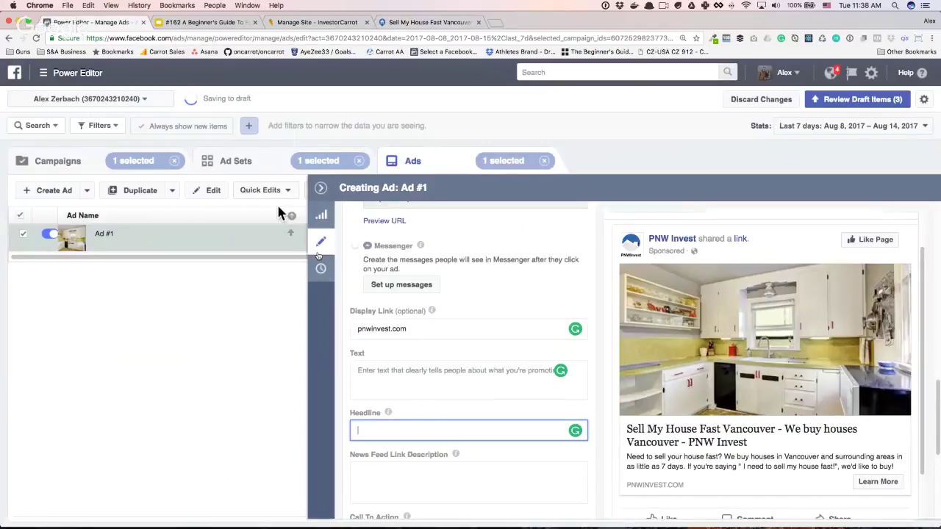
{"action": "type", "text": "Looking To S"}
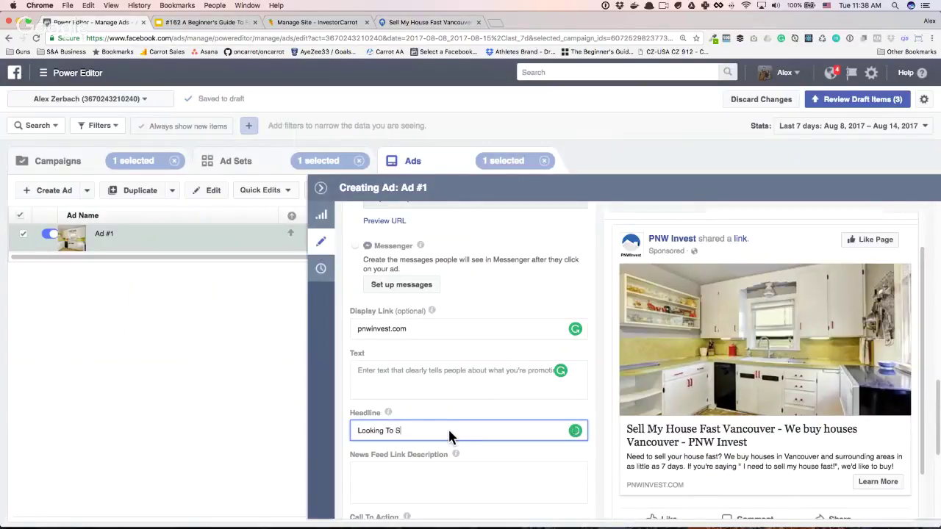
{"action": "type", "text": "ell Your"}
{"action": "key", "text": "super+v"}
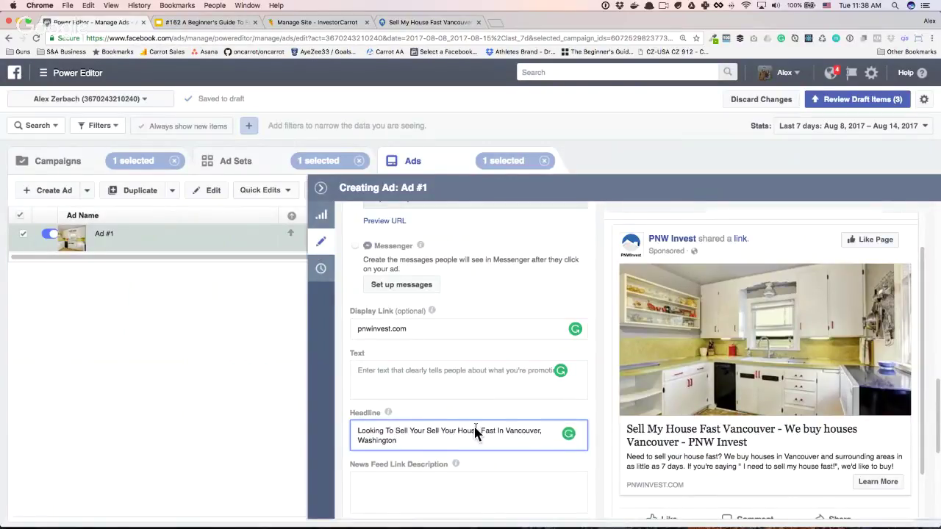
{"action": "left_click_drag", "start_coordinate": [427, 431], "coordinate": [457, 431]}
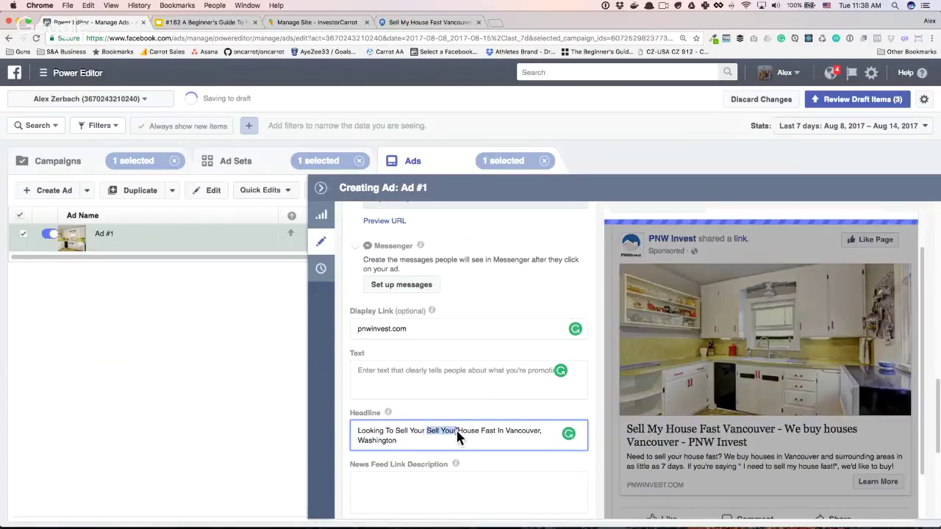
{"action": "key", "text": "BackSpace"}
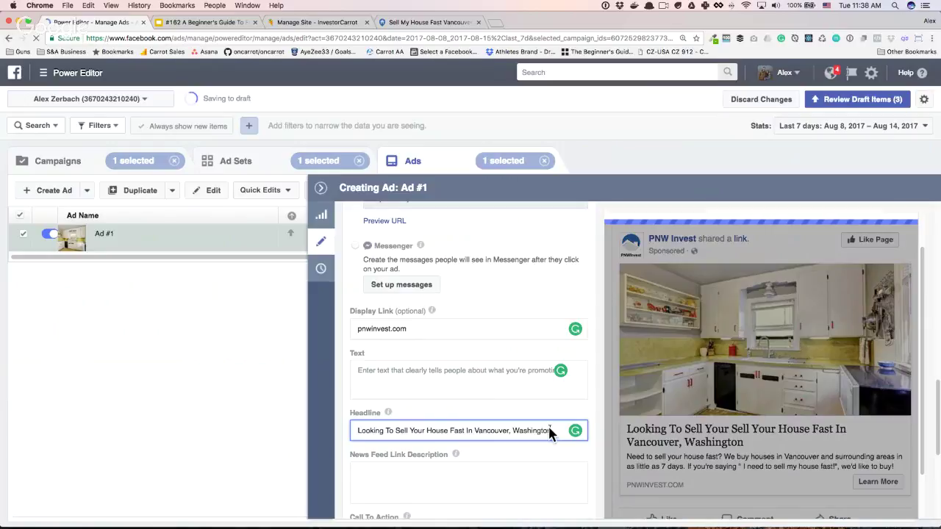
{"action": "left_click", "coordinate": [550, 432]}
{"action": "type", "text": "?"}
{"action": "left_click", "coordinate": [512, 432]}
{"action": "key", "text": "BackSpace"}
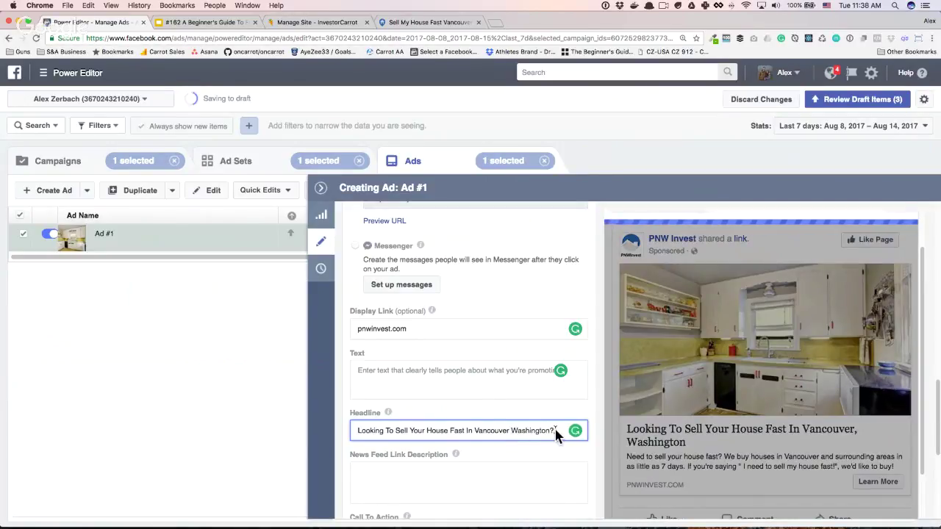
Step: Extend the ad headline with "- Learn More About Your Options"
{"action": "type", "text": "Let"}
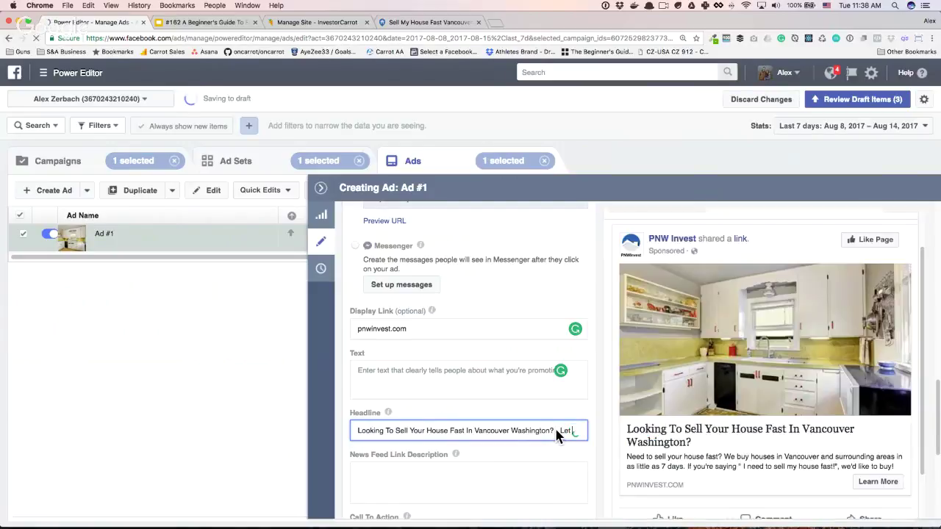
{"action": "type", "text": " Us"}
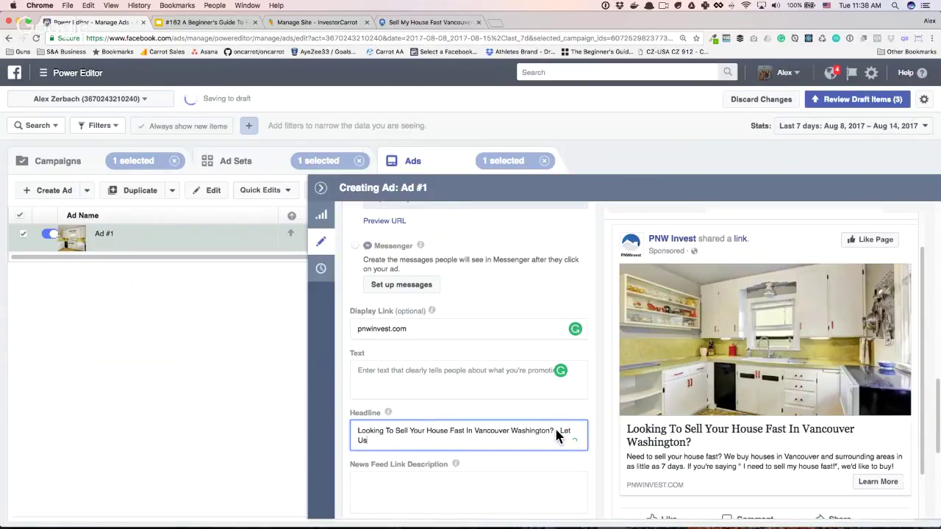
{"action": "key", "text": "BackSpace"}
{"action": "key", "text": "BackSpace"}
{"action": "key", "text": "BackSpace"}
{"action": "key", "text": "BackSpace"}
{"action": "type", "text": "a"}
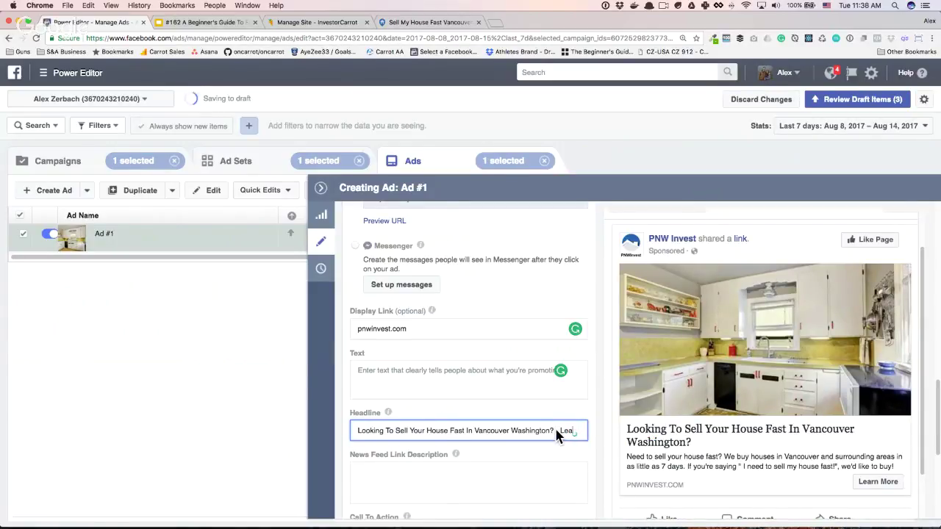
{"action": "type", "text": "rn More Abo"}
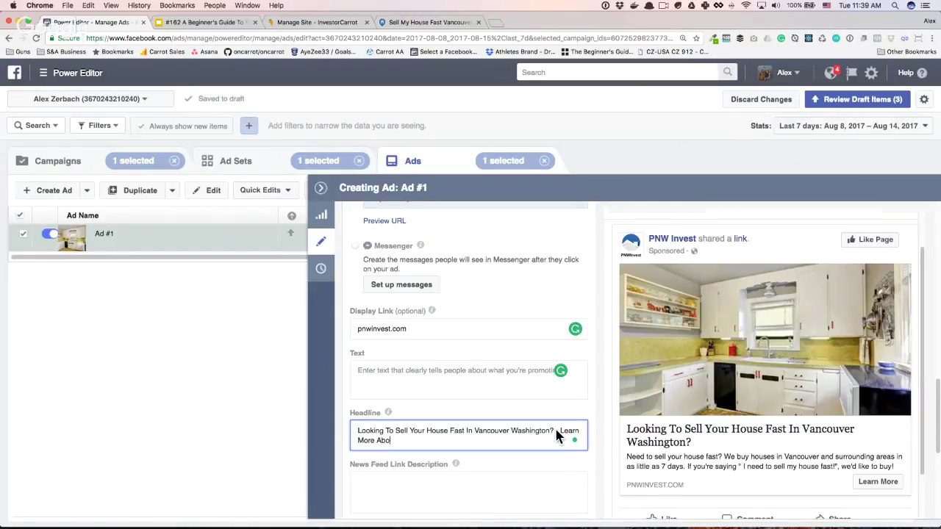
{"action": "type", "text": "ut Your Options"}
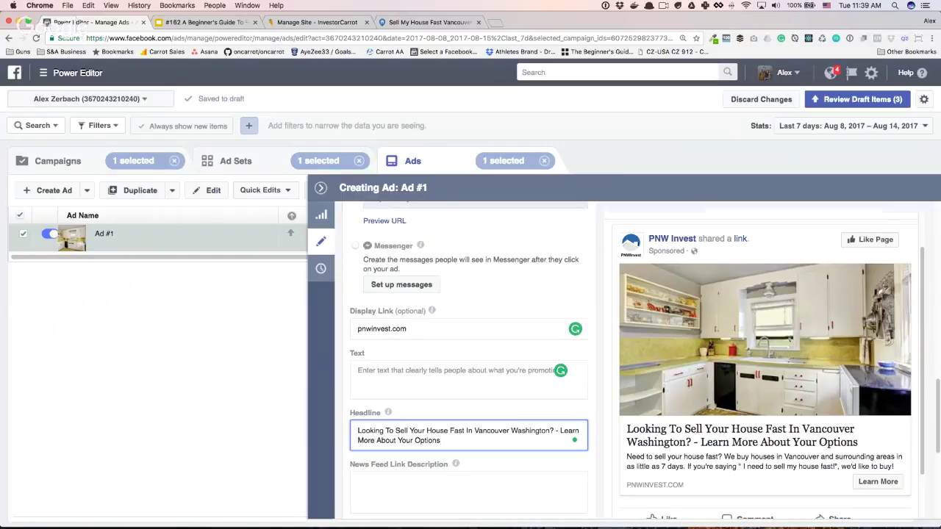
{"action": "left_click", "coordinate": [284, 24]}
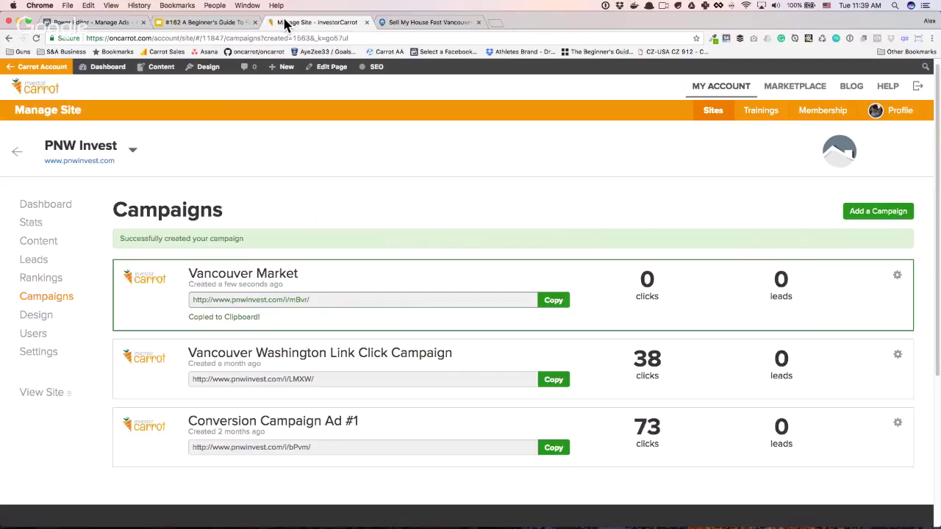
{"action": "left_click", "coordinate": [418, 24]}
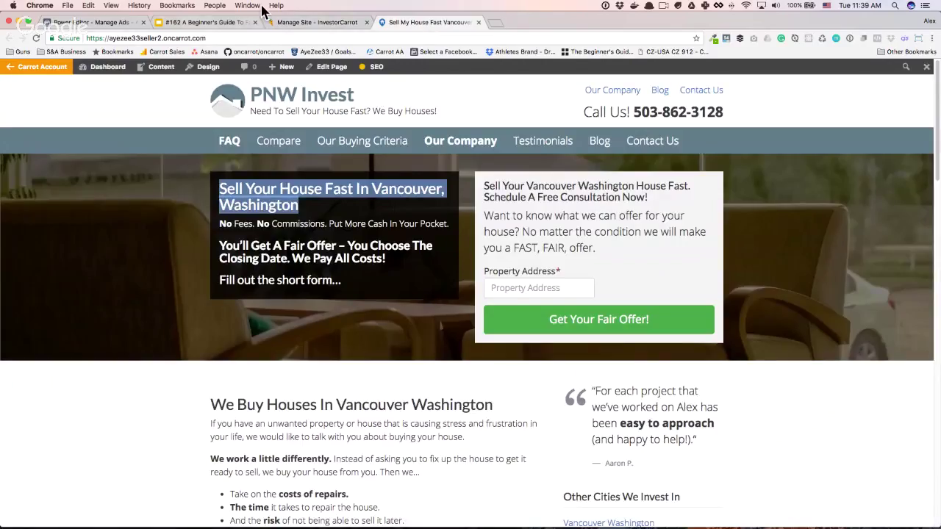
{"action": "left_click", "coordinate": [331, 24]}
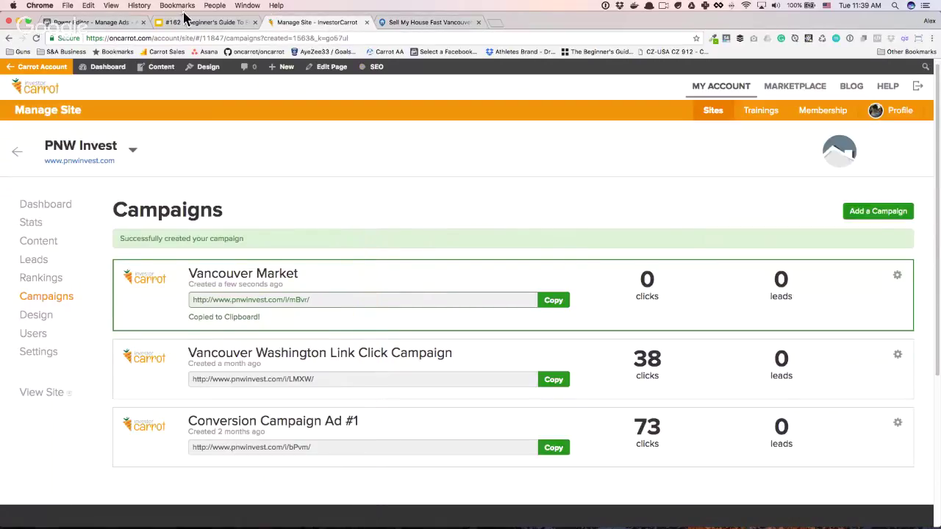
{"action": "left_click", "coordinate": [87, 25]}
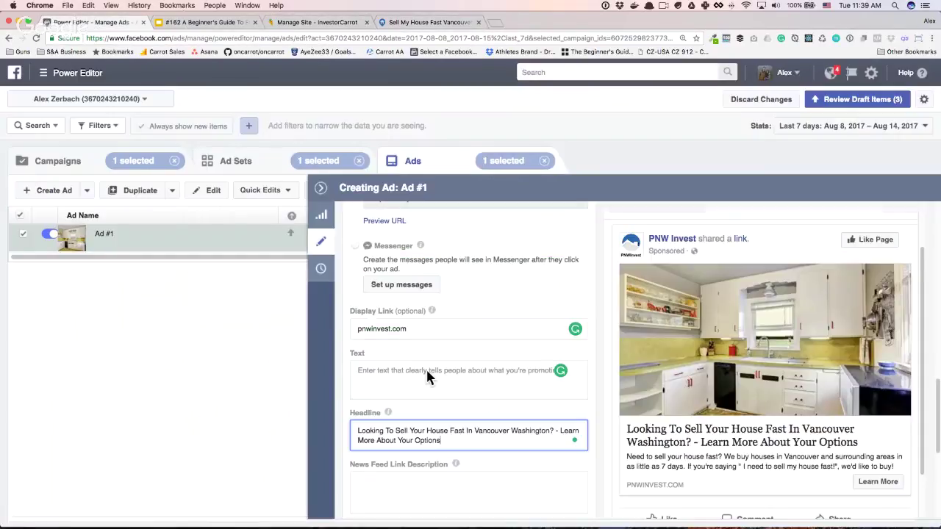
{"action": "left_click", "coordinate": [676, 436]}
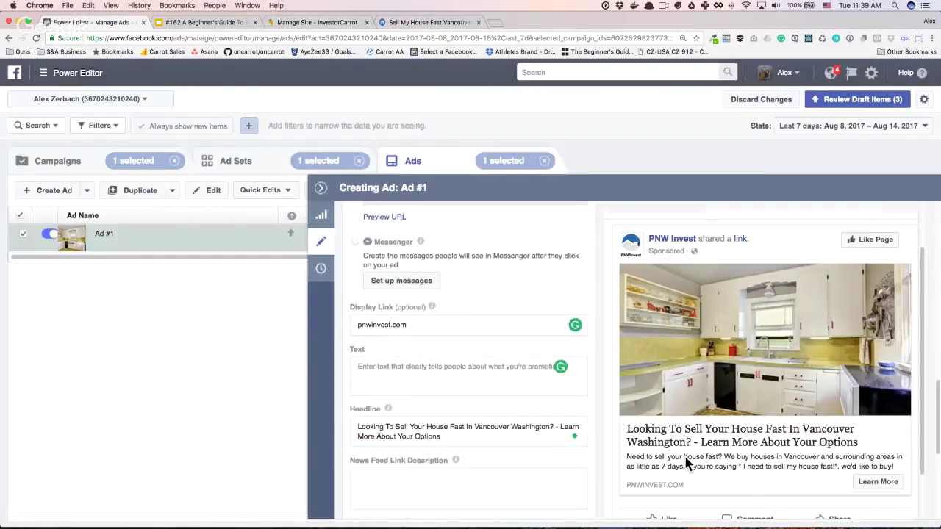
{"action": "triple_click", "coordinate": [387, 458]}
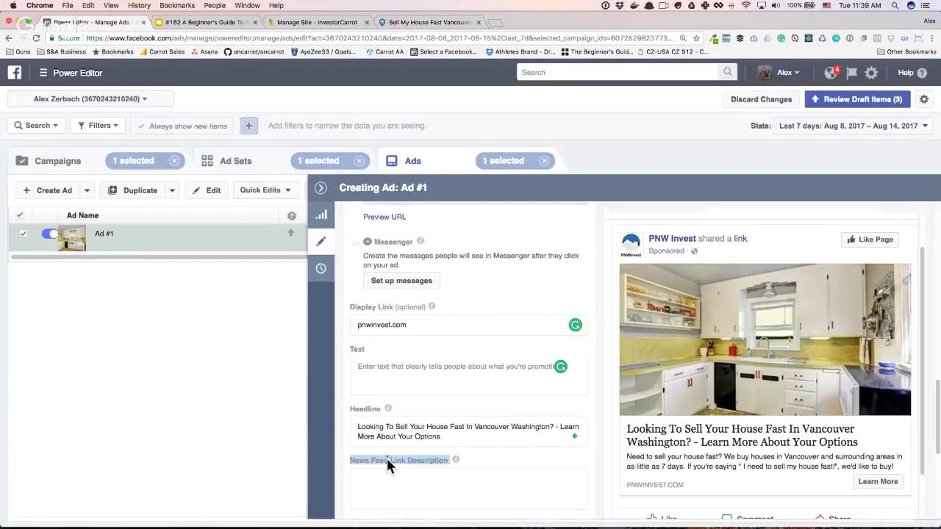
{"action": "left_click", "coordinate": [391, 459]}
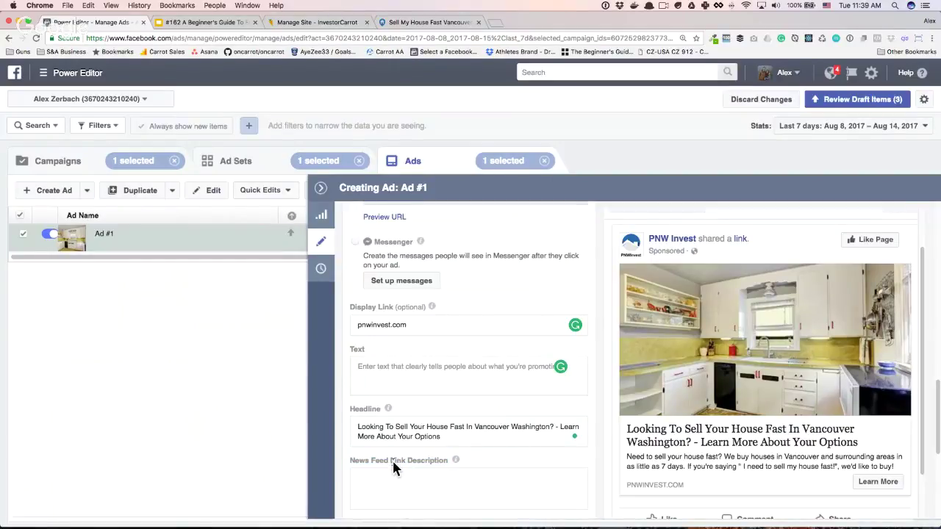
Step: Start the News Feed link description with a sentence about local real estate investors looking to purchase properties that might need a lot of work
{"action": "left_click", "coordinate": [415, 497]}
{"action": "left_click", "coordinate": [687, 473]}
{"action": "left_click", "coordinate": [382, 478]}
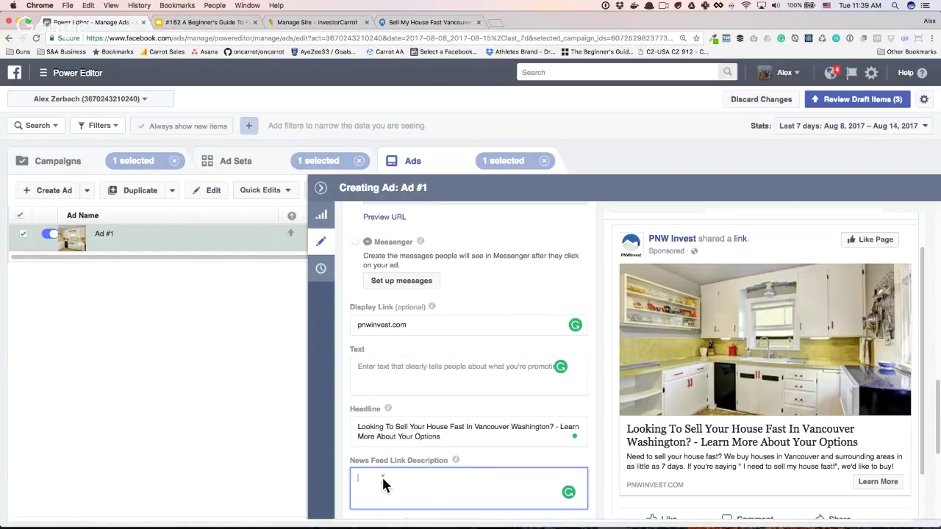
{"action": "type", "text": "We are"}
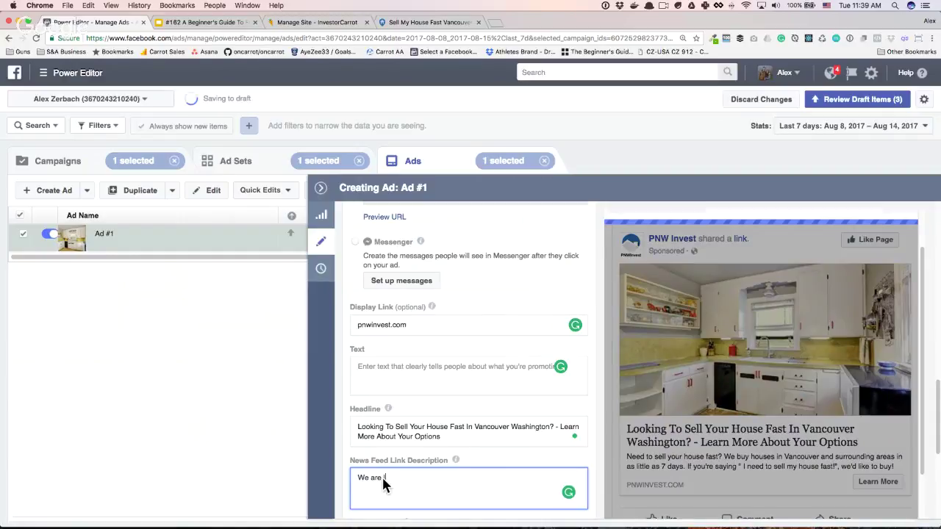
{"action": "type", "text": " local real esta"}
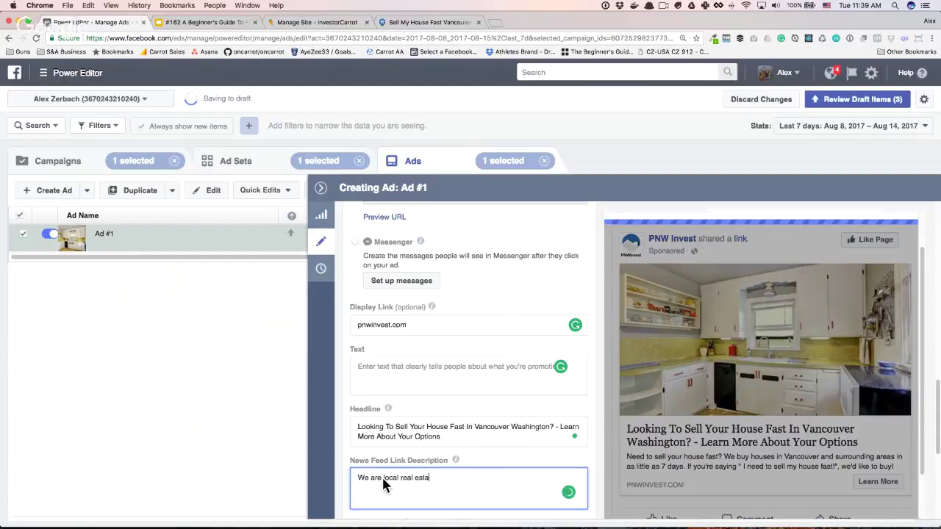
{"action": "type", "text": "te inv"}
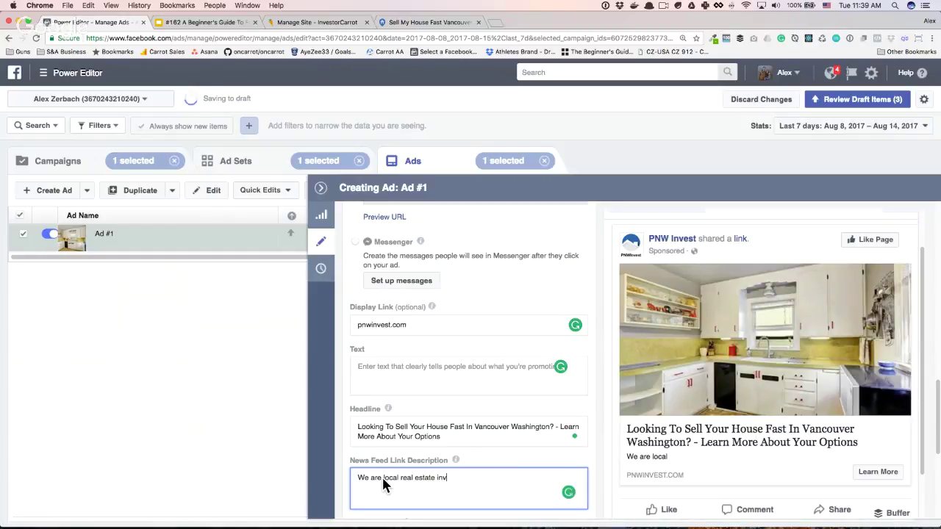
{"action": "type", "text": "estors who are looking to "}
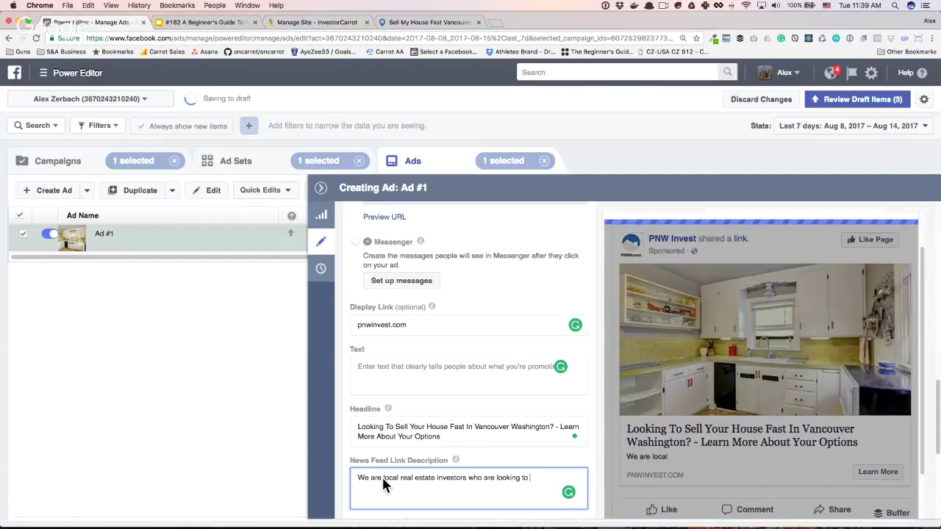
{"action": "type", "text": "purchased proeprti"}
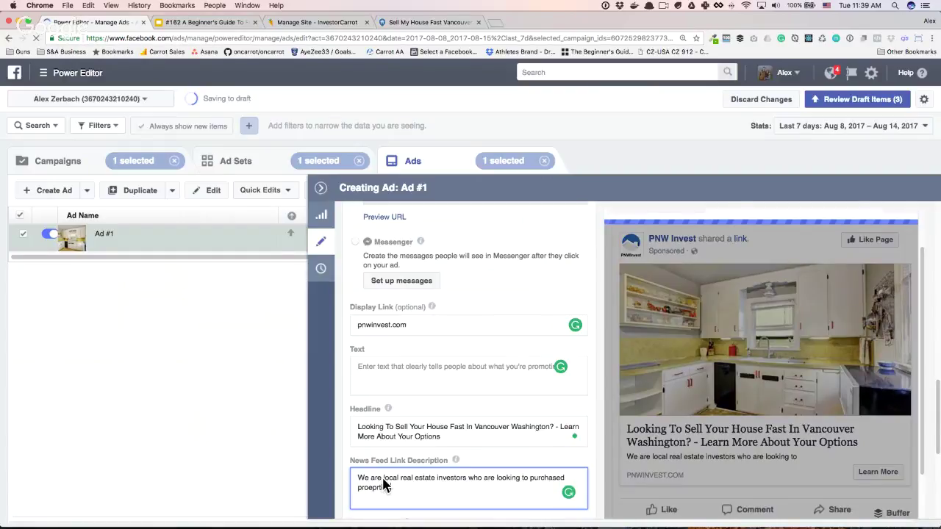
{"action": "type", "text": "es that might need a lot of work."}
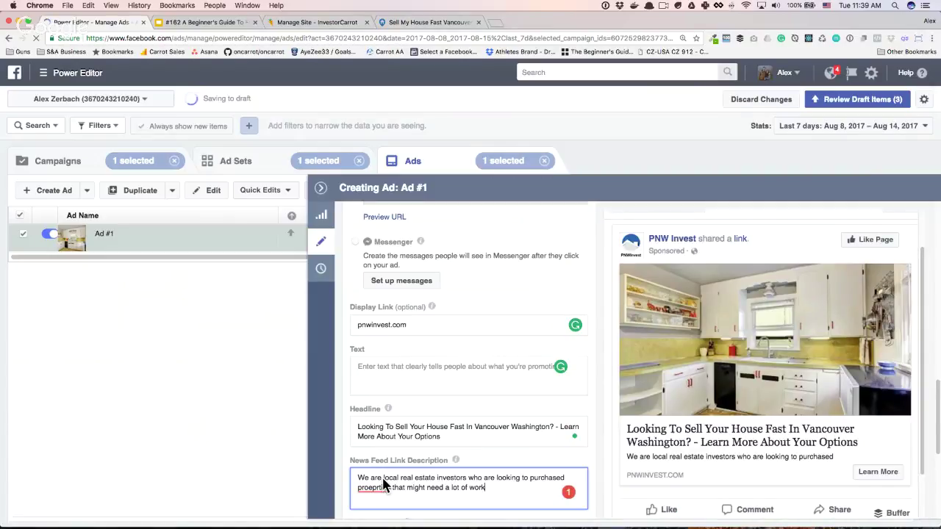
Step: Try to correct "proeprties" and "purchased" in the link description with the Grammarly suggestions
{"action": "right_click", "coordinate": [373, 498]}
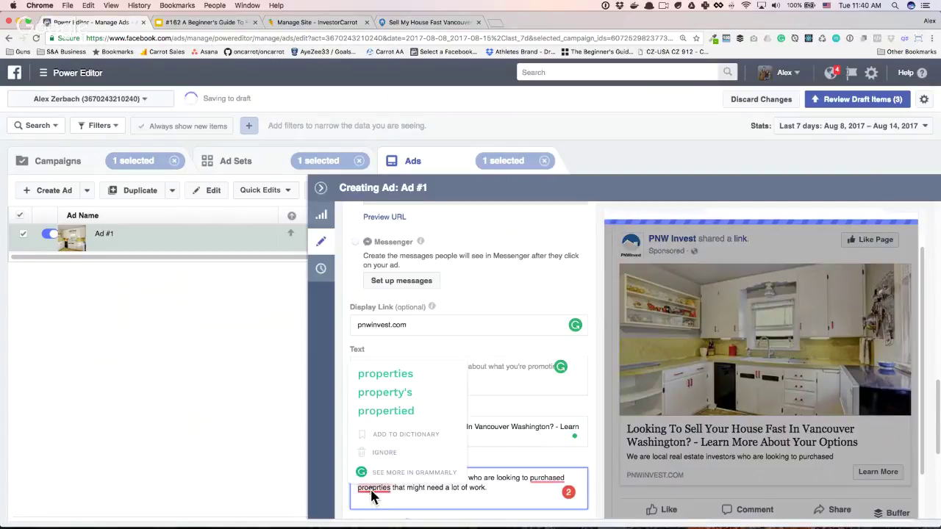
{"action": "left_click", "coordinate": [412, 375]}
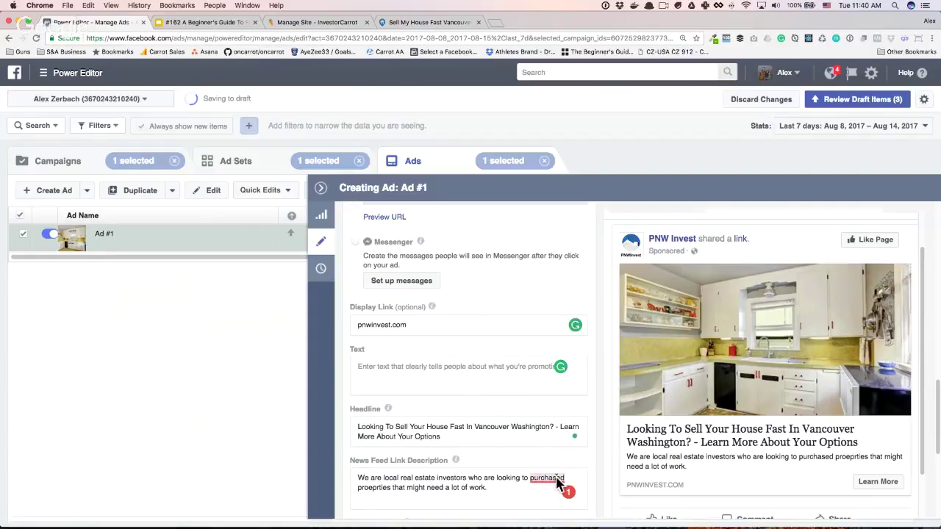
{"action": "mouse_move", "coordinate": [553, 477]}
{"action": "left_click", "coordinate": [570, 430]}
{"action": "left_click", "coordinate": [390, 491]}
{"action": "mouse_move", "coordinate": [390, 491]}
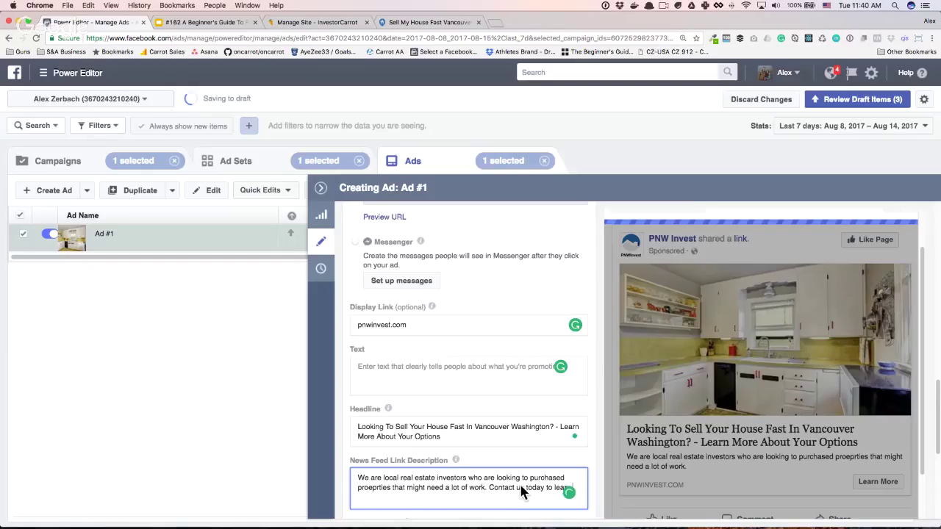
Step: Complete the link description with "Contact us today to learn more about your options." and correct its wording to "purchase properties"
{"action": "type", "text": "n more about your options."}
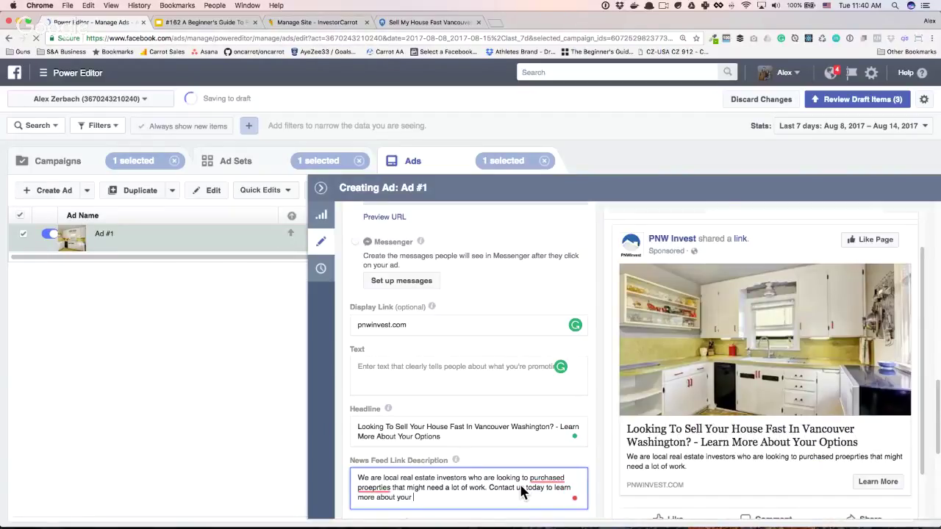
{"action": "double_click", "coordinate": [375, 485]}
{"action": "type", "text": "propertie"}
{"action": "type", "text": "s."}
{"action": "double_click", "coordinate": [548, 478]}
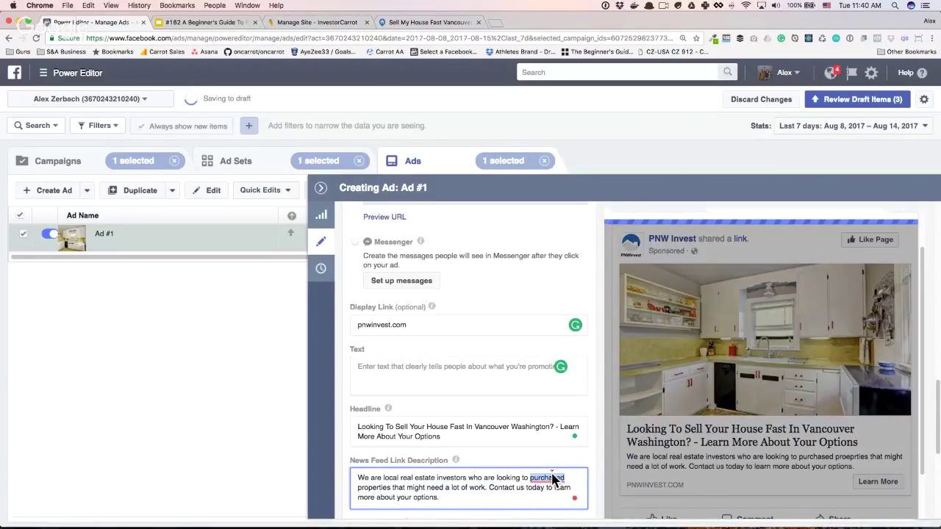
{"action": "type", "text": "purchase"}
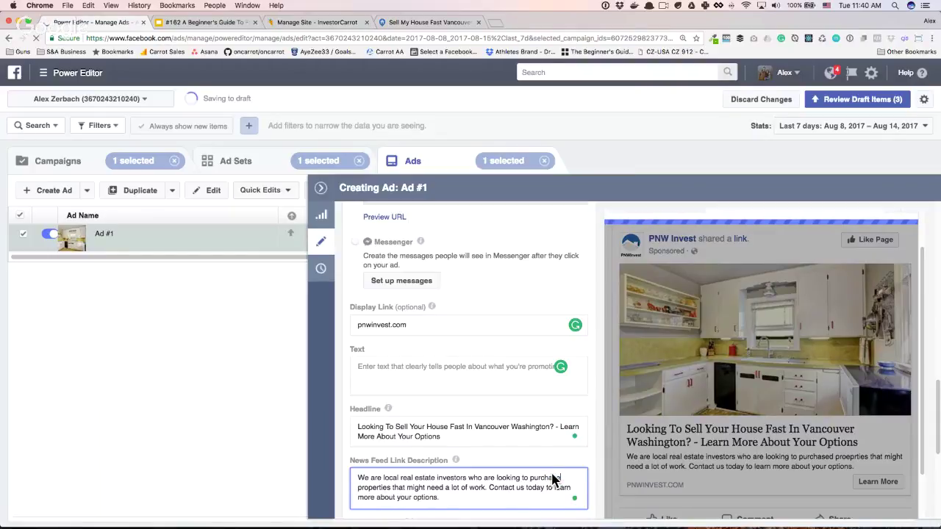